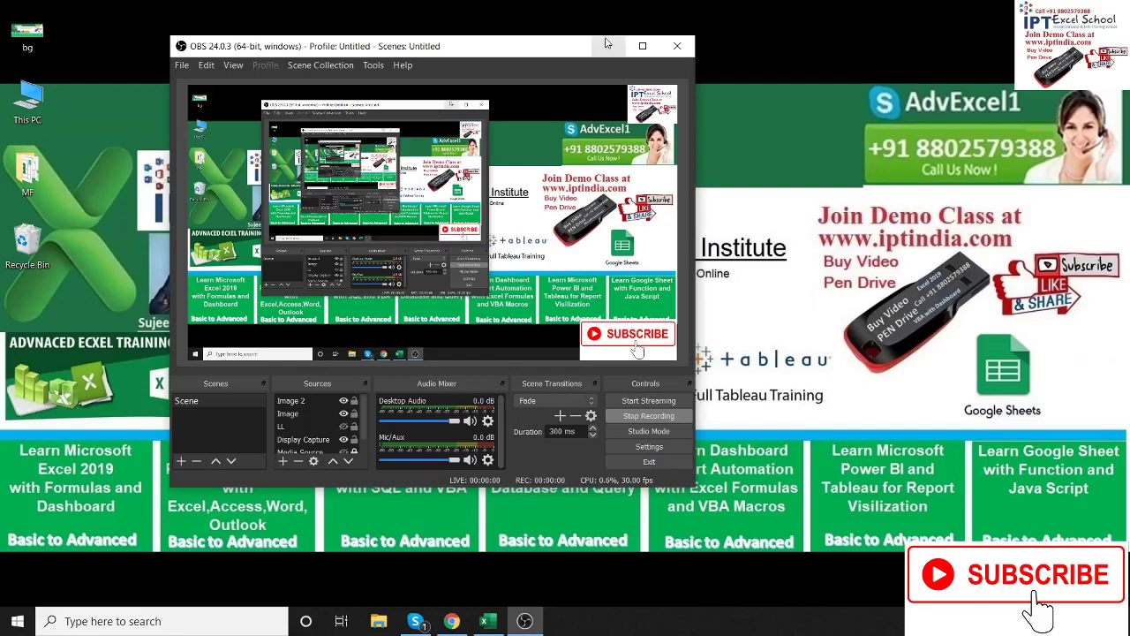
Minimise OBS Studio and bring forward the Excel workbook with the milestone chart
left_click(607, 46)
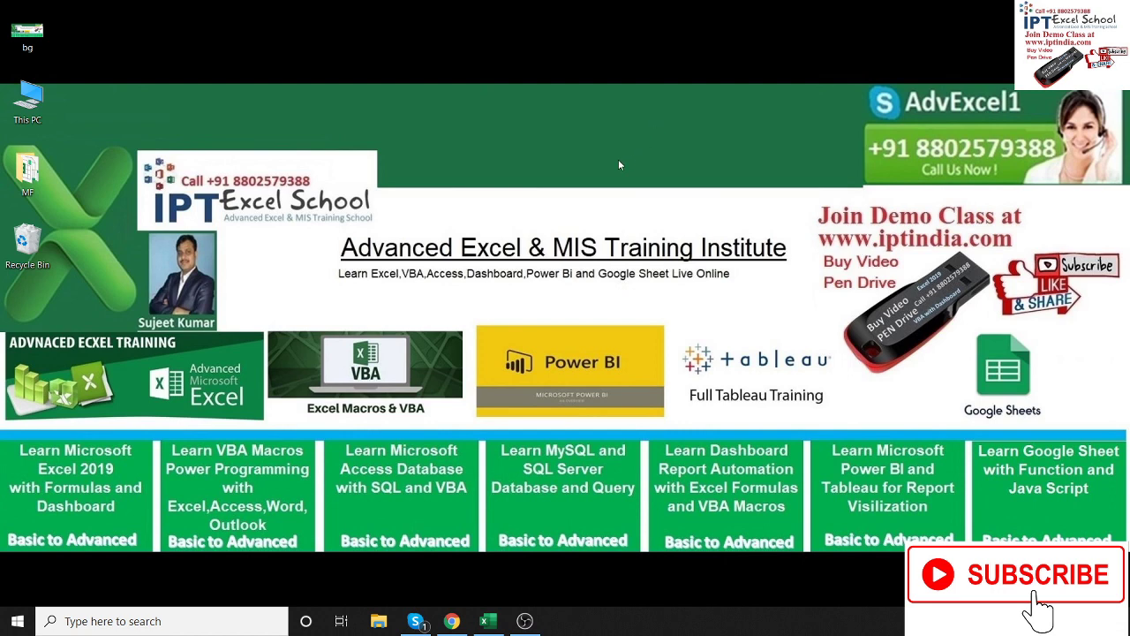
left_click(488, 620)
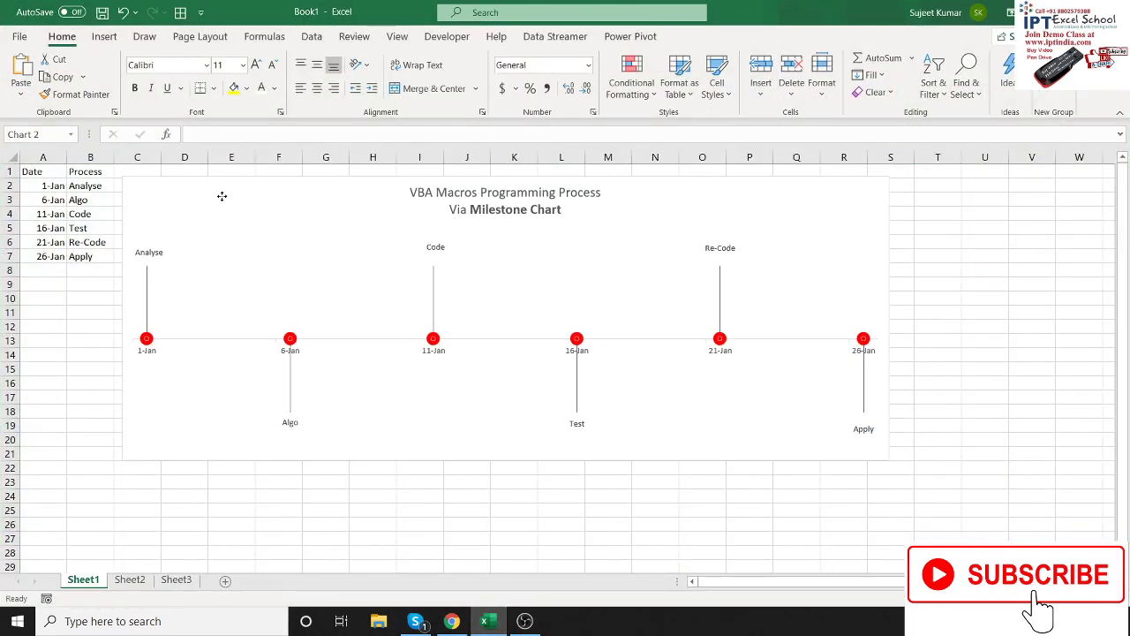
left_click_drag(212, 185, 222, 196)
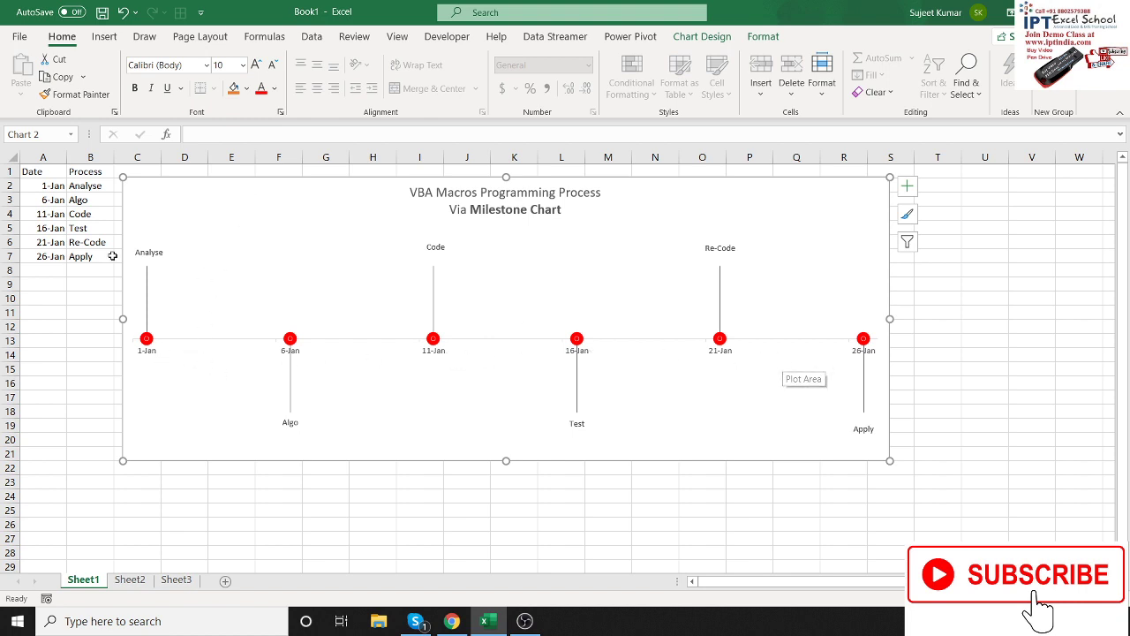
left_click_drag(40, 185, 49, 244)
left_click(35, 186)
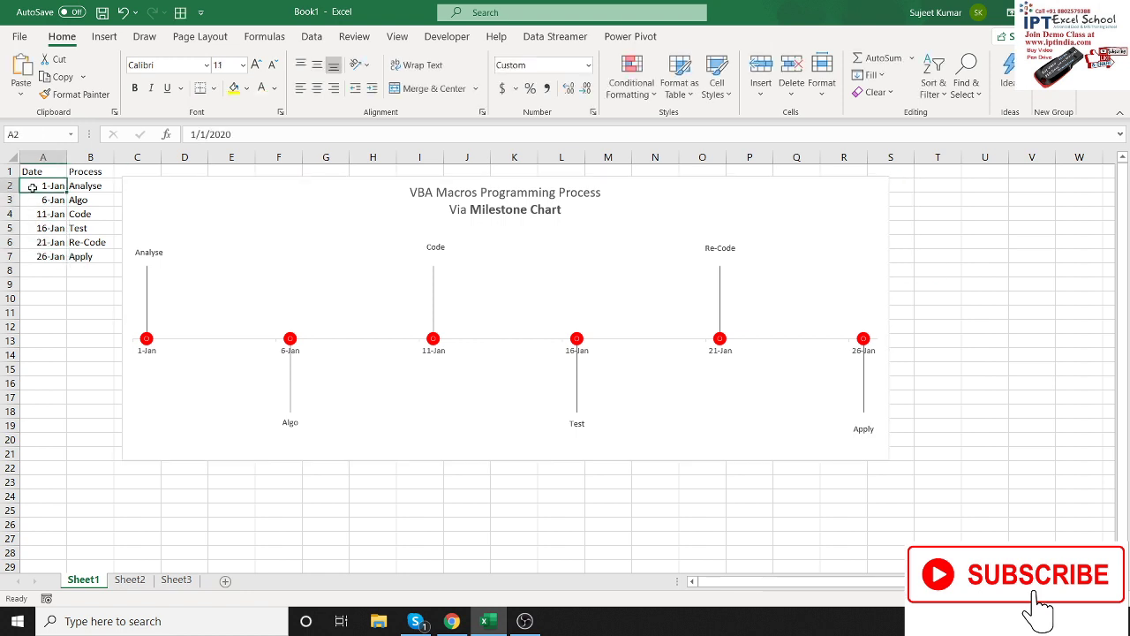
type("Sp")
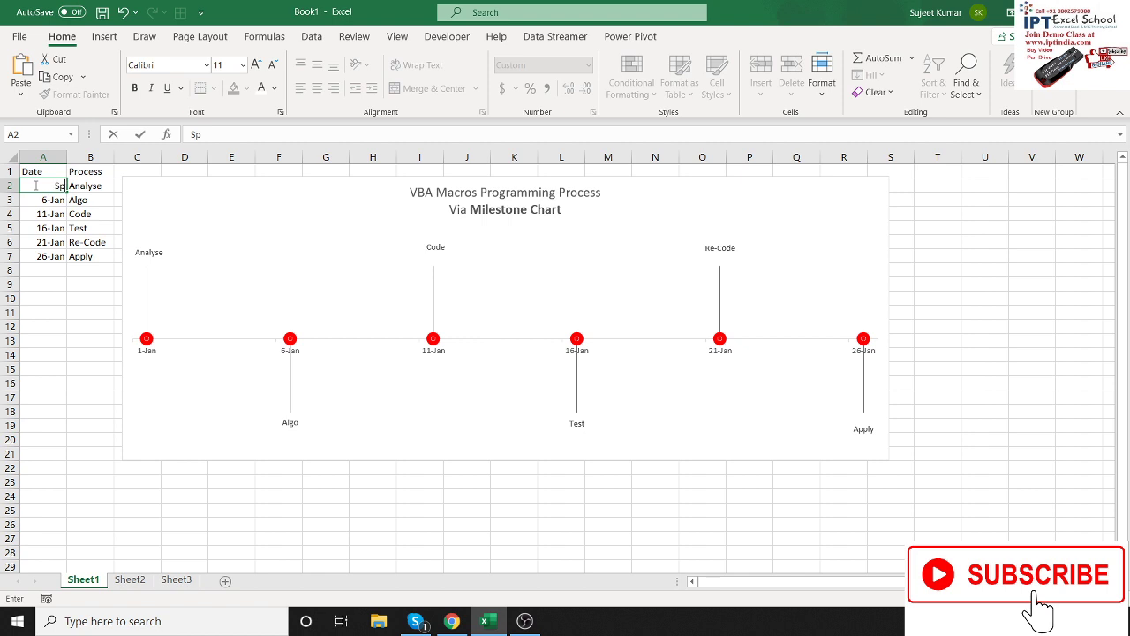
type("et")
type(" -1")
key("Return")
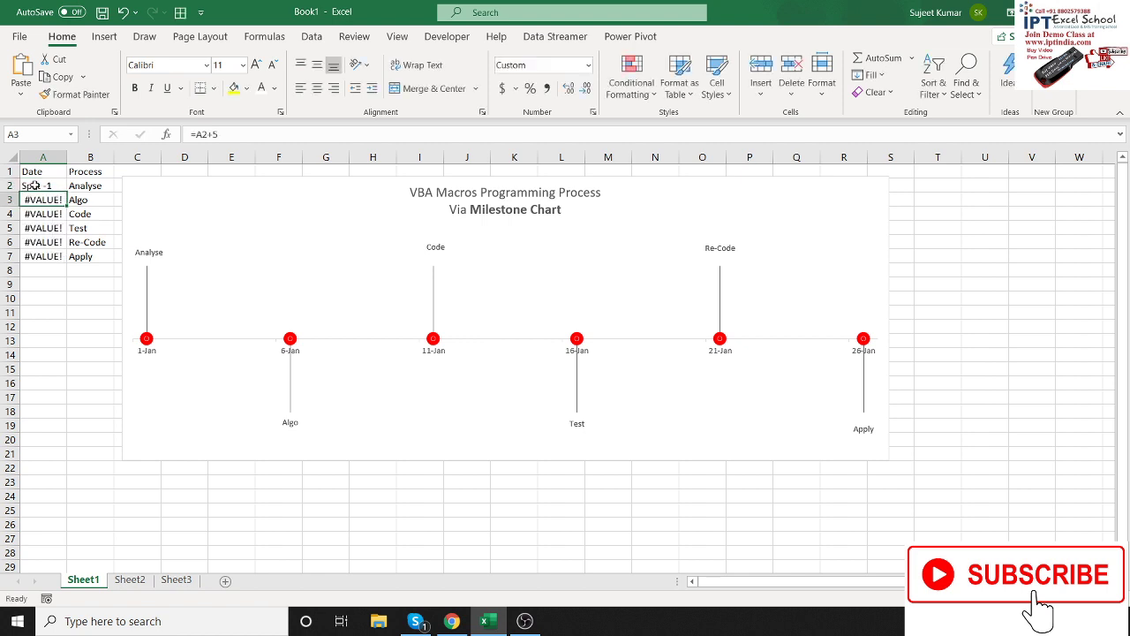
left_click(51, 185)
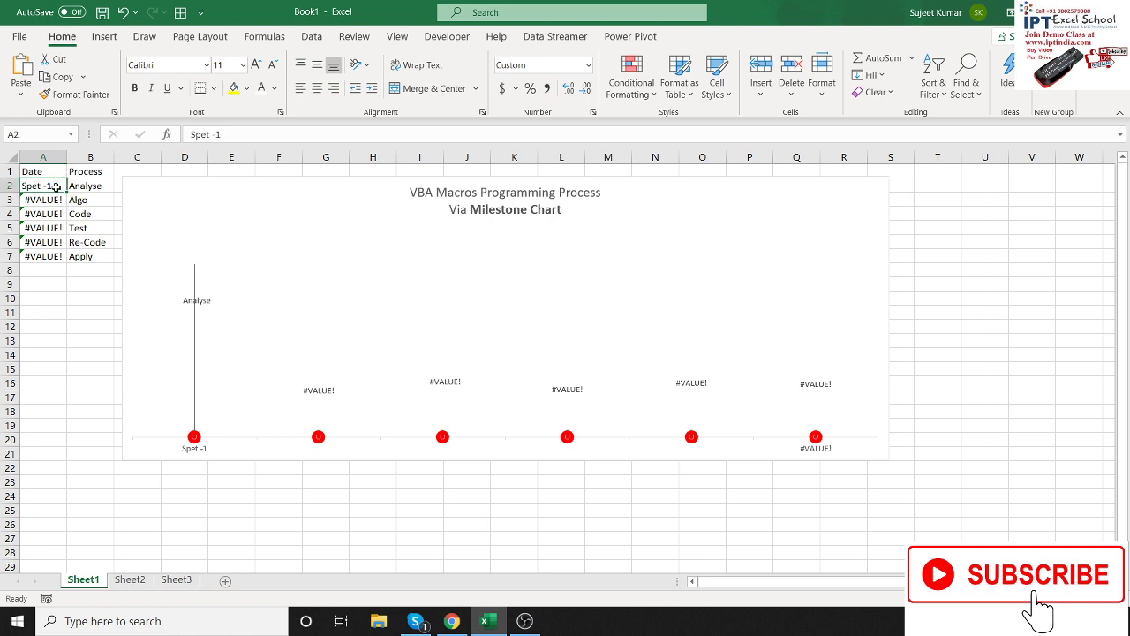
left_click_drag(66, 192, 65, 263)
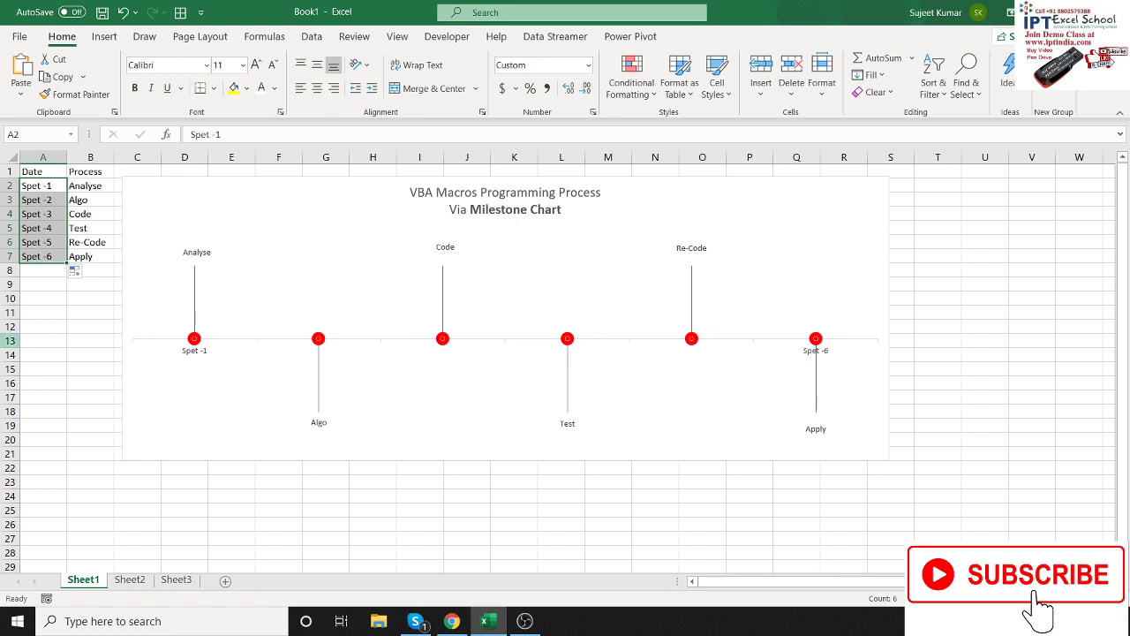
key("ctrl+z")
key("ctrl+z")
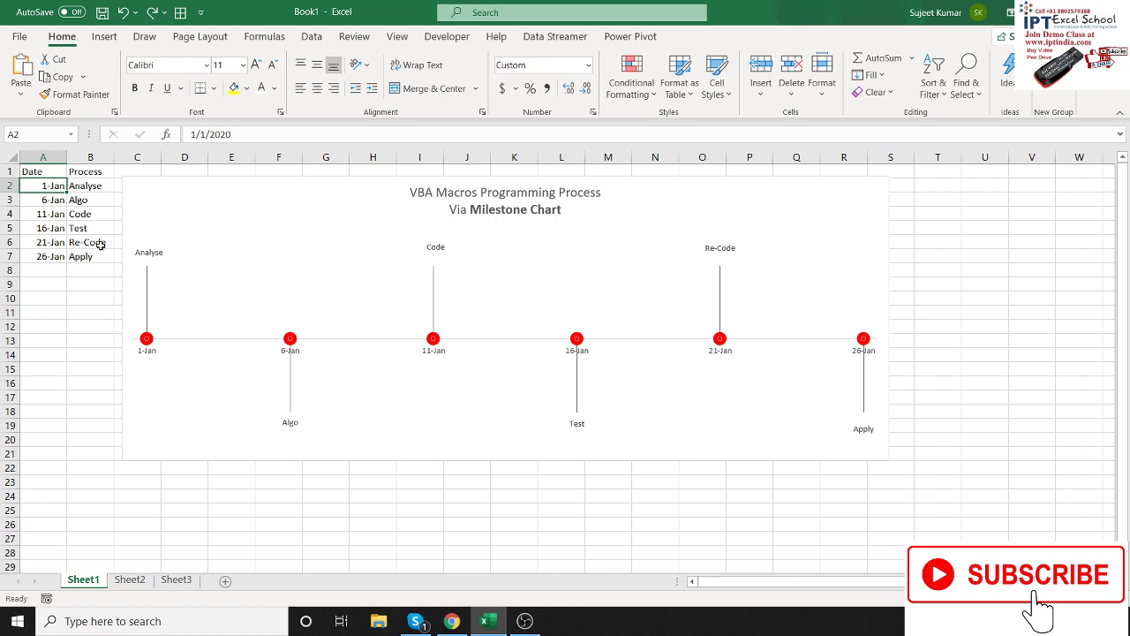
left_click(79, 198)
left_click(57, 187)
key("Delete")
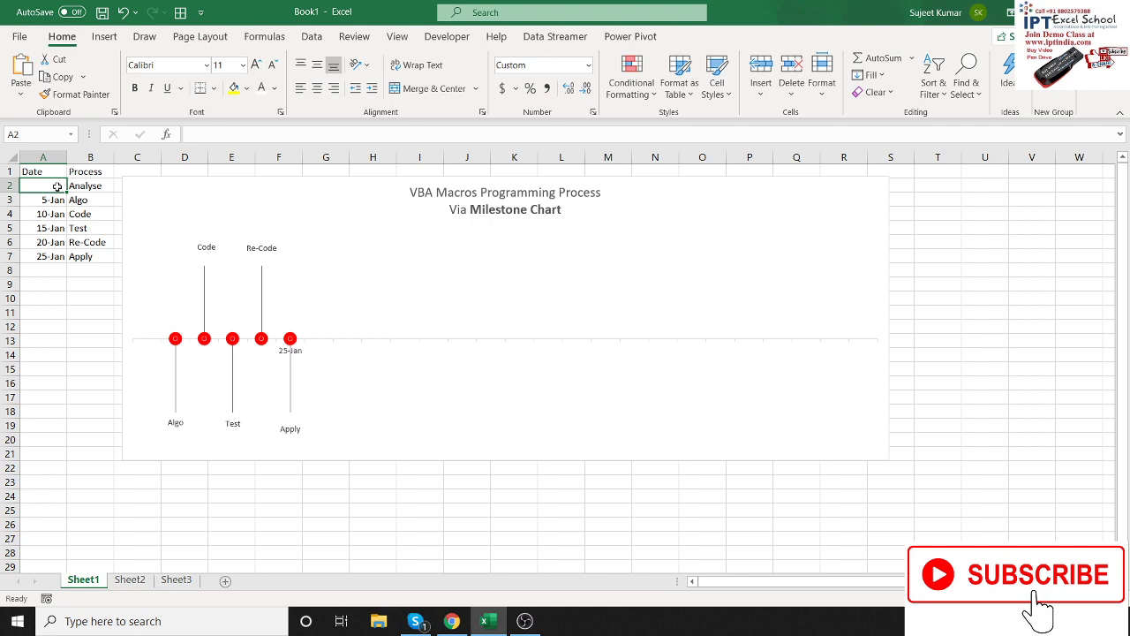
key("ctrl+z")
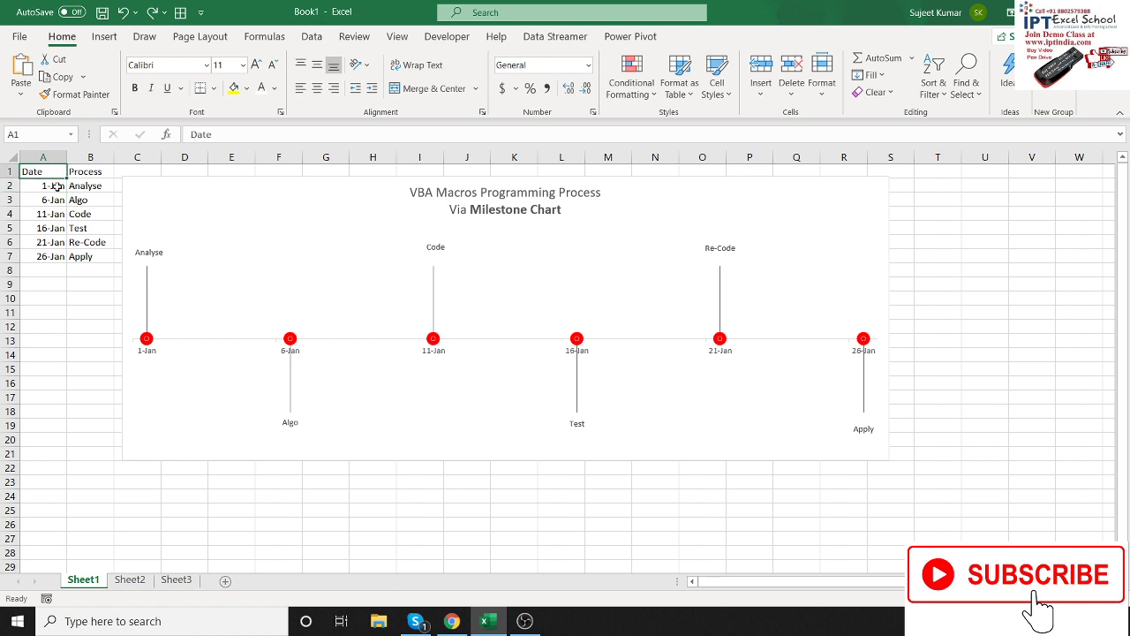
Copy the Date and Process table A1:B7 into A1 of Sheet2
left_click_drag(53, 172, 110, 257)
key("ctrl+c")
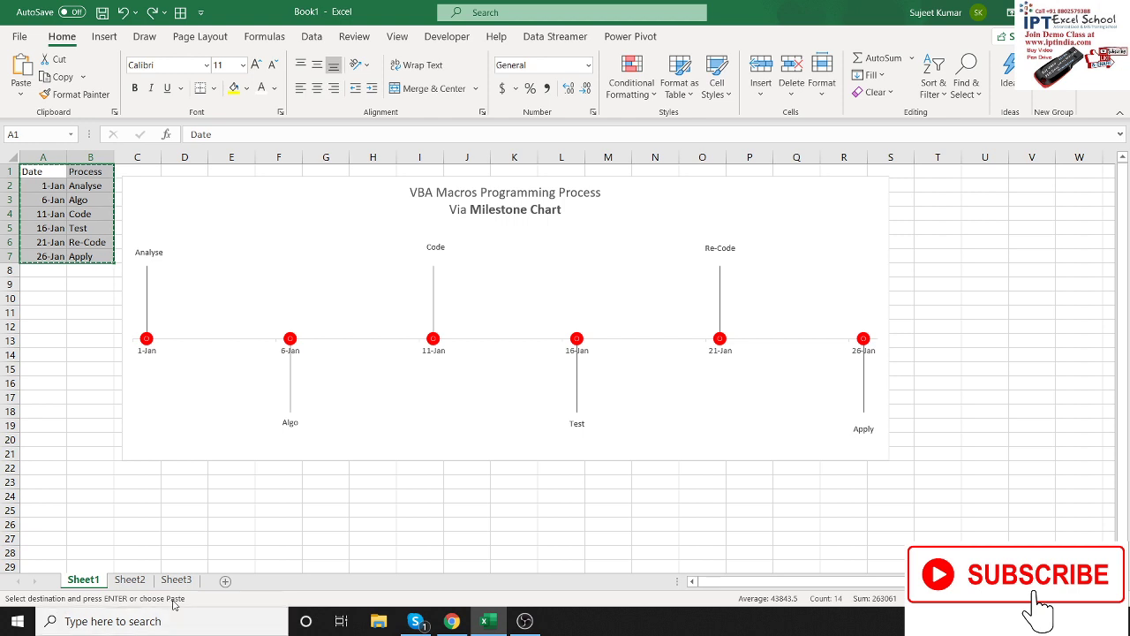
left_click(130, 580)
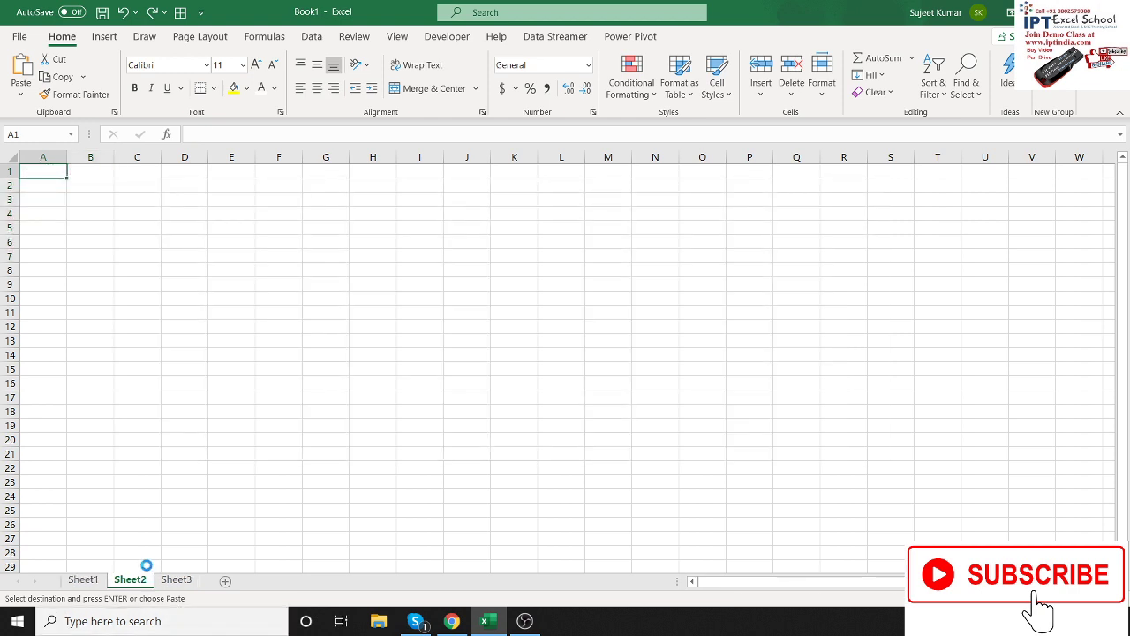
key("ctrl+v")
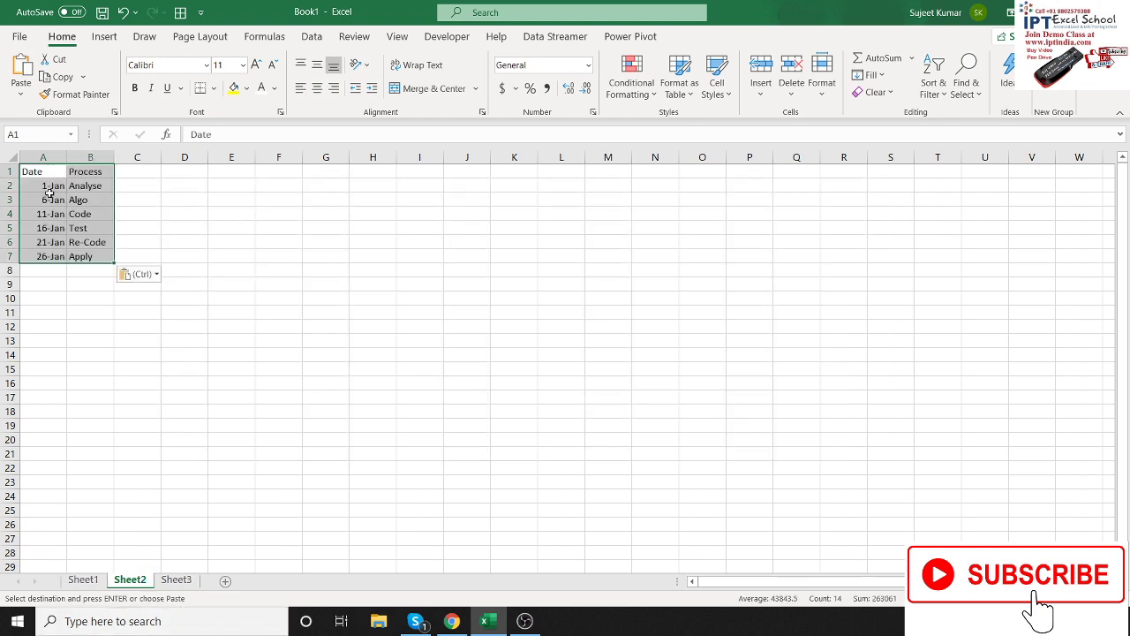
left_click(49, 196)
Copy the Date and Process headings to F1:G1 and add a Line heading in H1
left_click(50, 174)
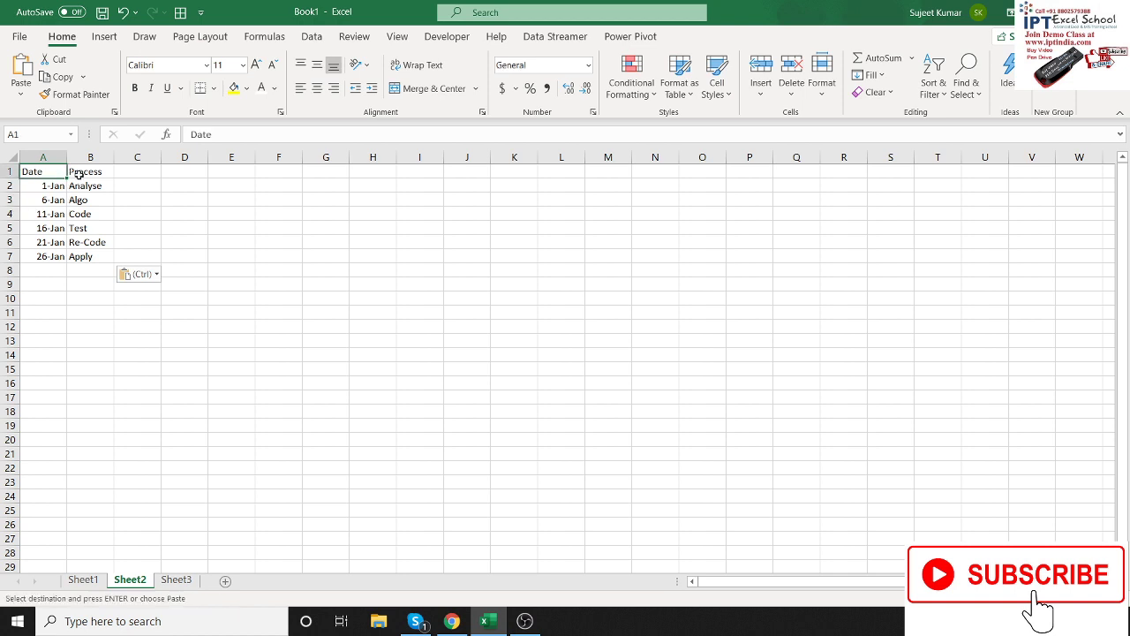
left_click(76, 172)
left_click_drag(46, 171, 72, 171)
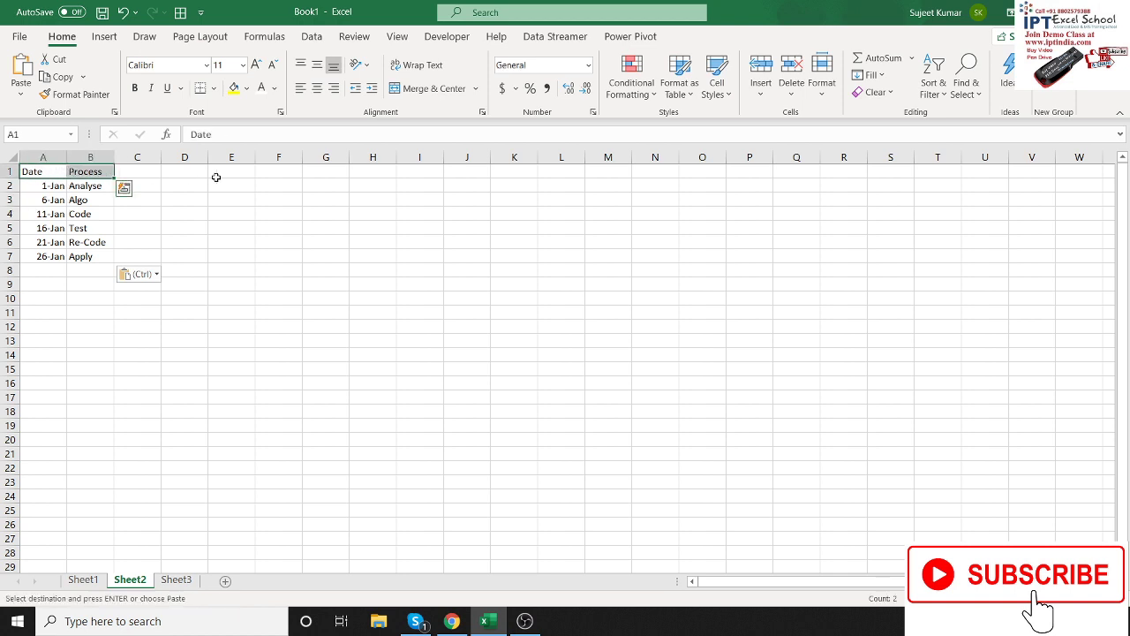
key("ctrl+c")
left_click(288, 170)
key("ctrl+v")
left_click(381, 169)
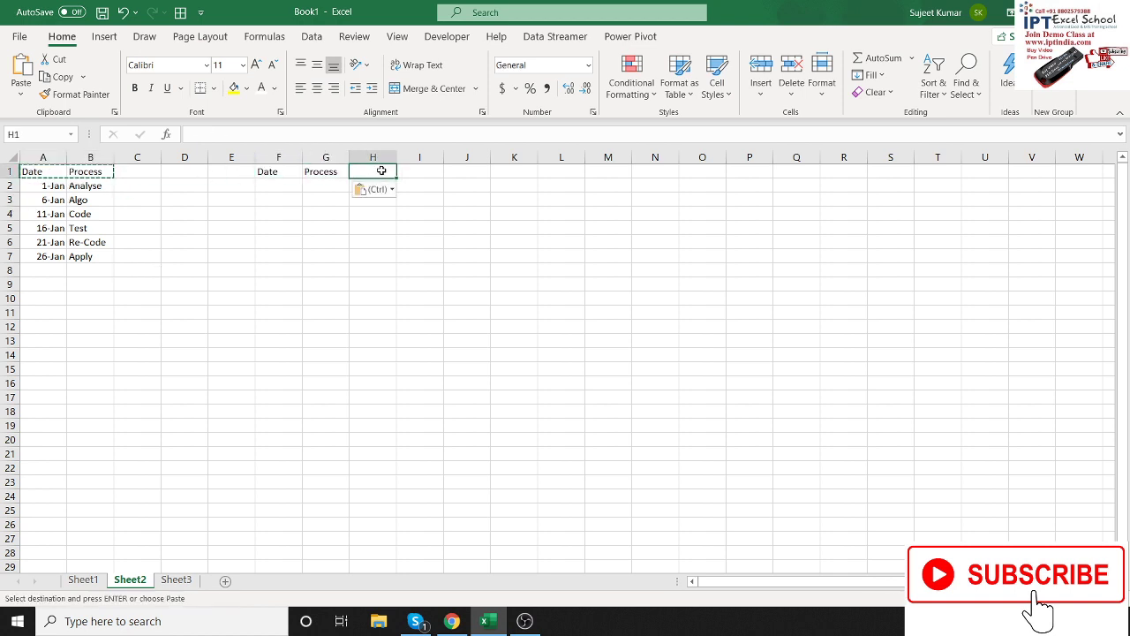
key("Escape")
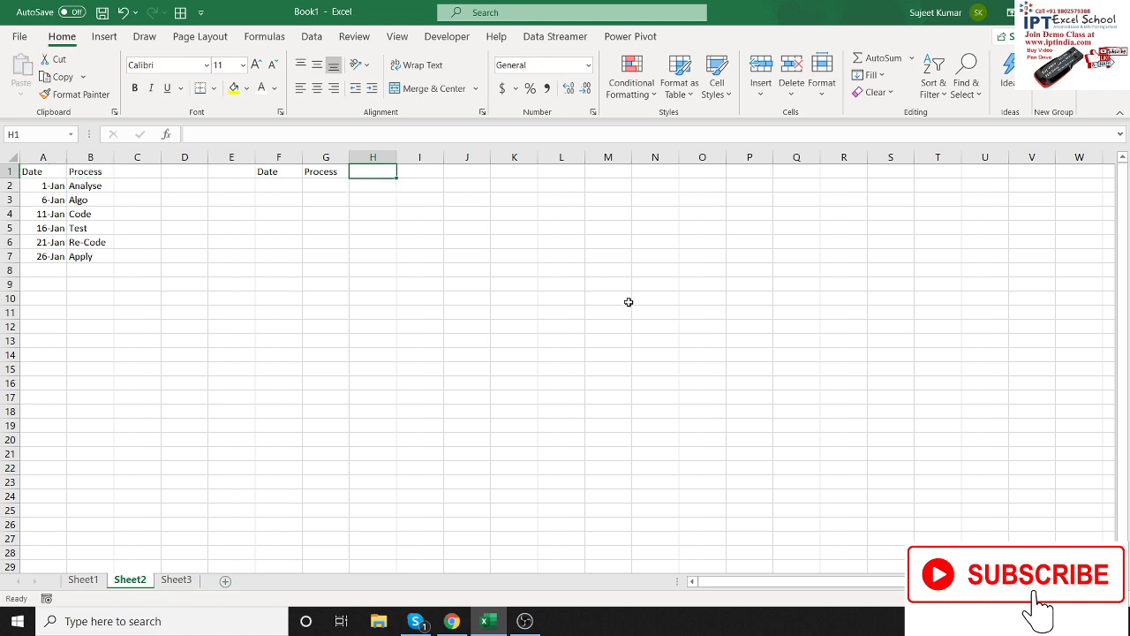
type("Li")
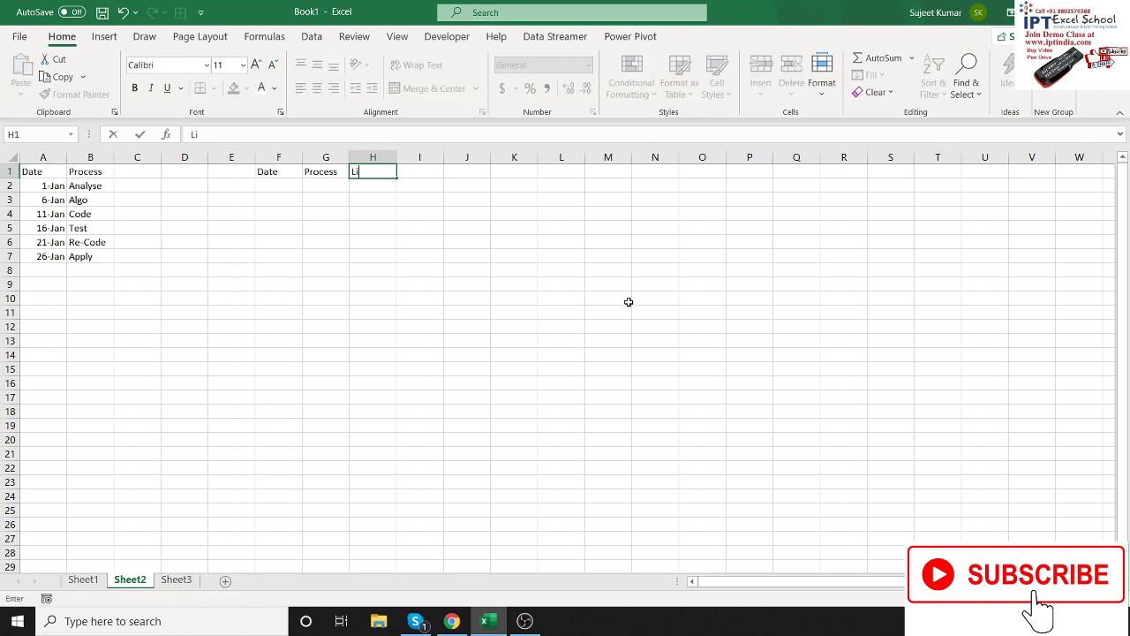
type("ne")
key("Return")
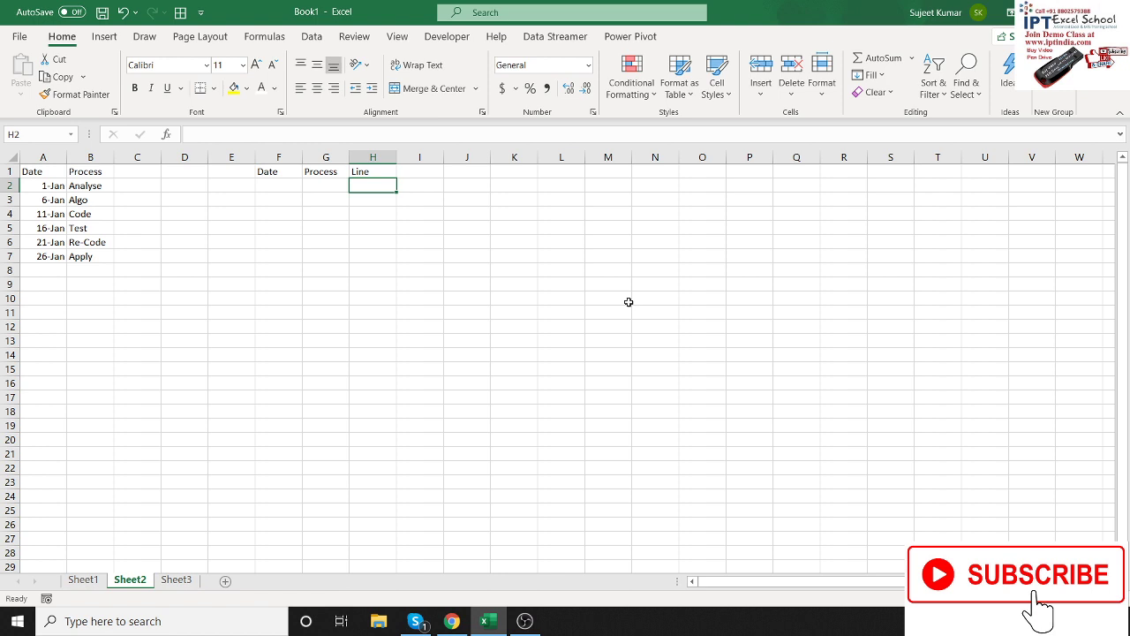
key("Left")
Enter =IF(A2>0,A2,"") in F2 to repeat the date from A2
key("Left")
type("=i")
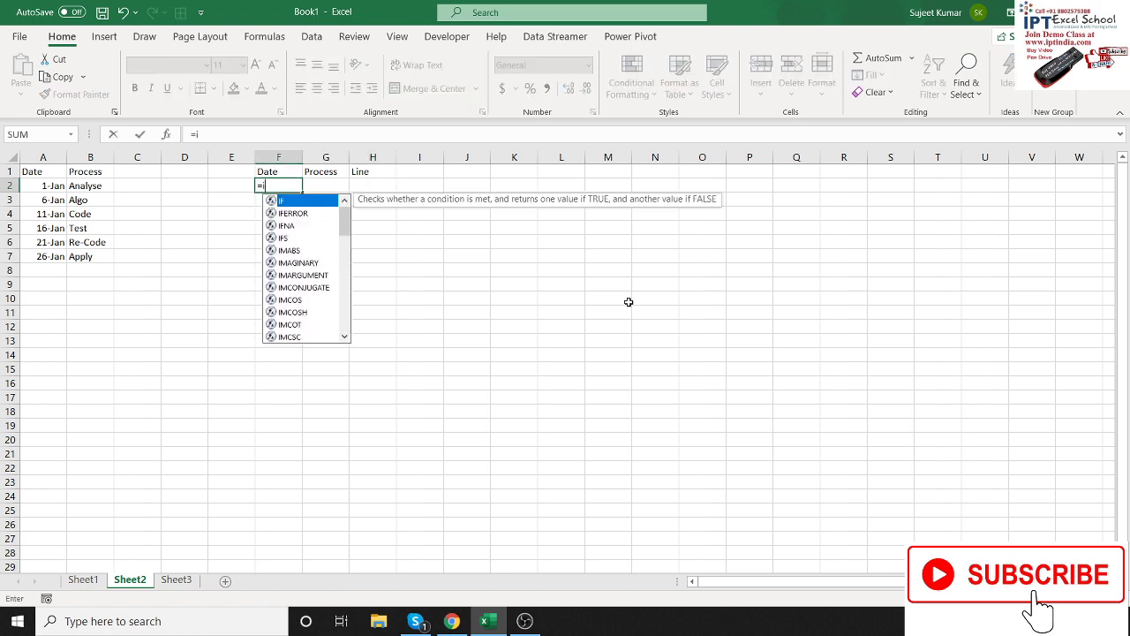
key("Tab")
key("Left")
key("Left")
key("Left")
key("Left")
key("Left")
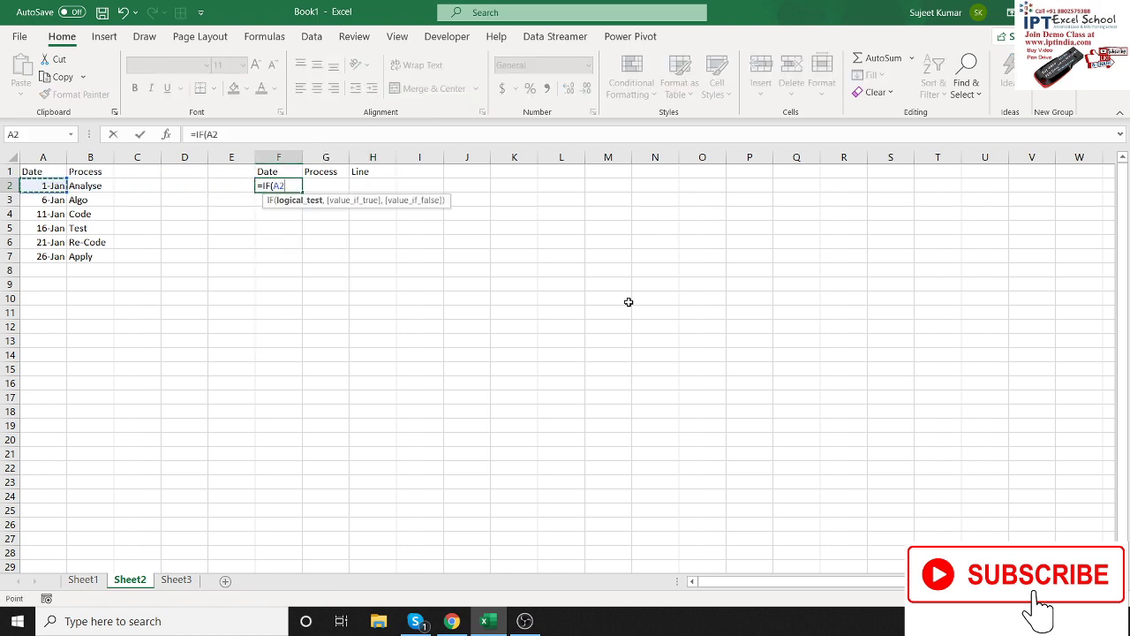
type(">0")
type(",")
key("Left")
key("Left")
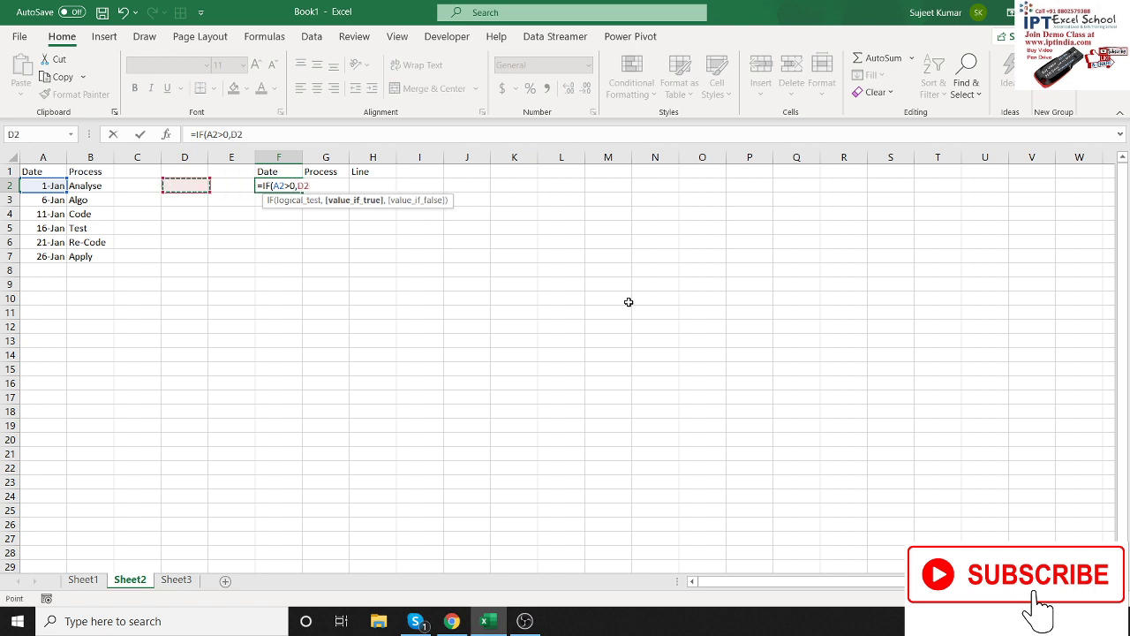
key("Left")
key("Left")
key("Left")
type(",")
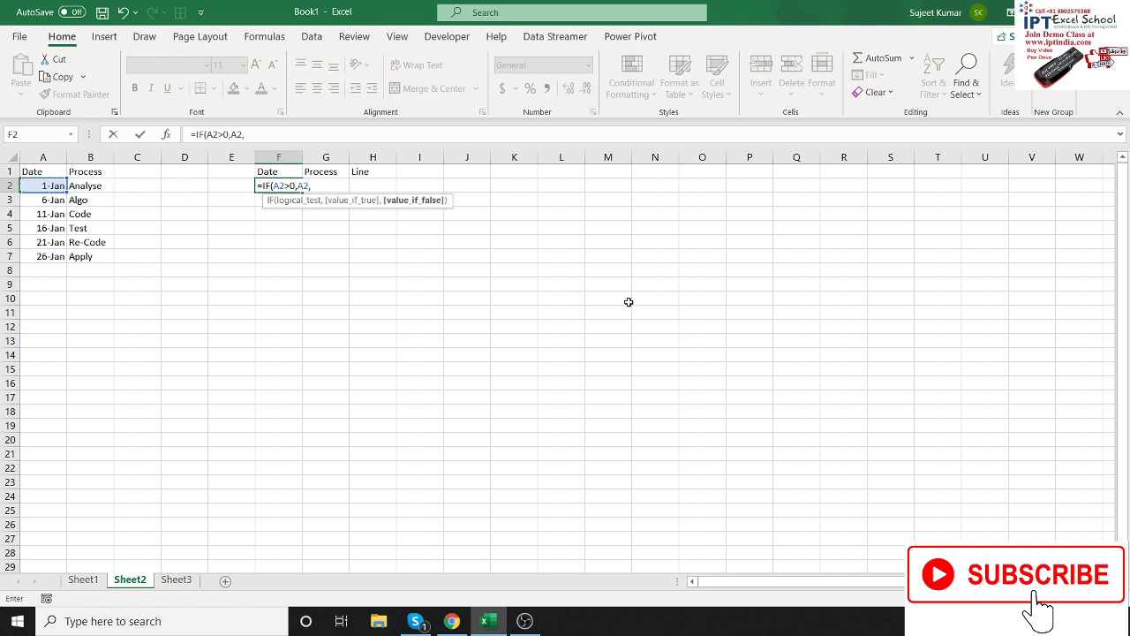
type("\"\")")
key("ctrl+Return")
Fill the formula down to F7 and format F2:F7 as dates (1-Jan-20 to 26-Jan-20)
key("shift+Down")
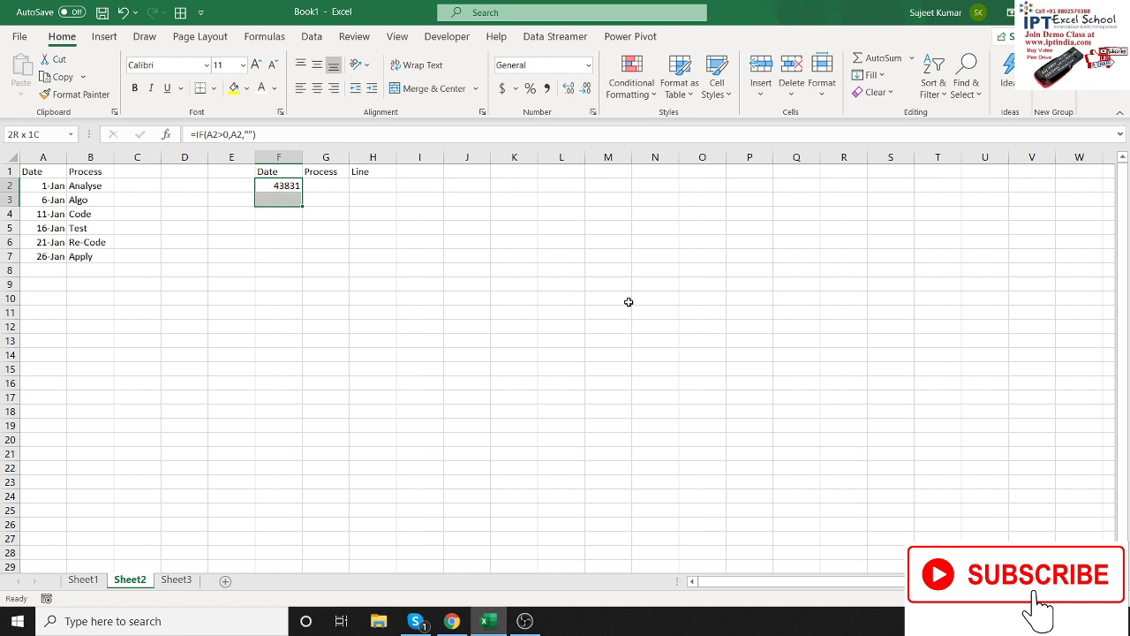
key("shift+Down")
key("shift+Down")
key("shift+Down")
key("shift+Down")
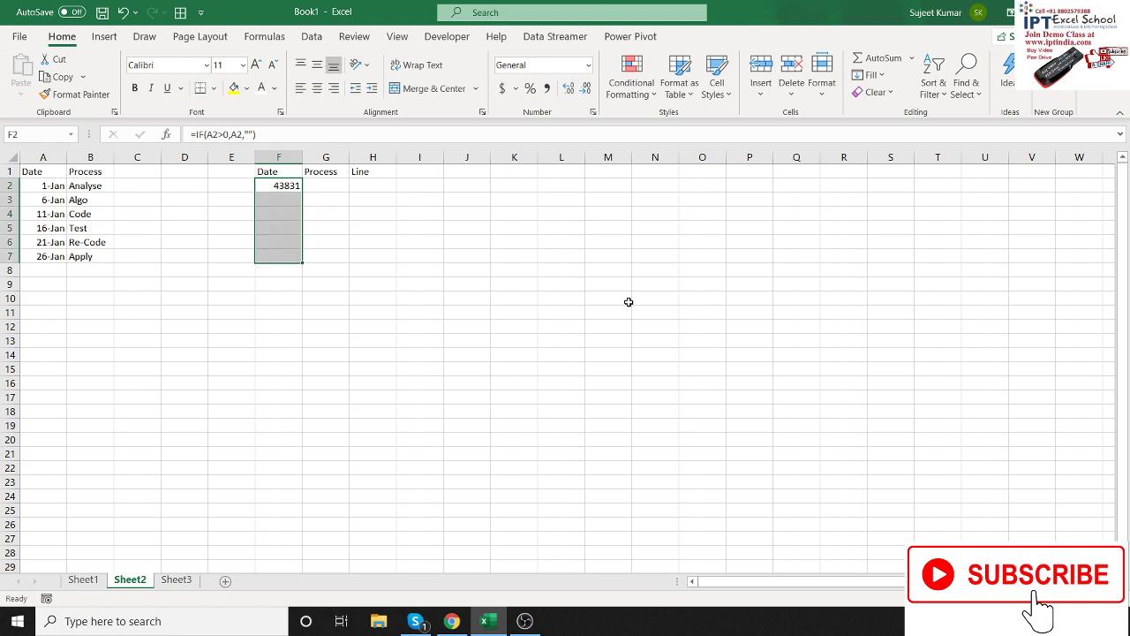
key("ctrl+d")
key("ctrl+shift+3")
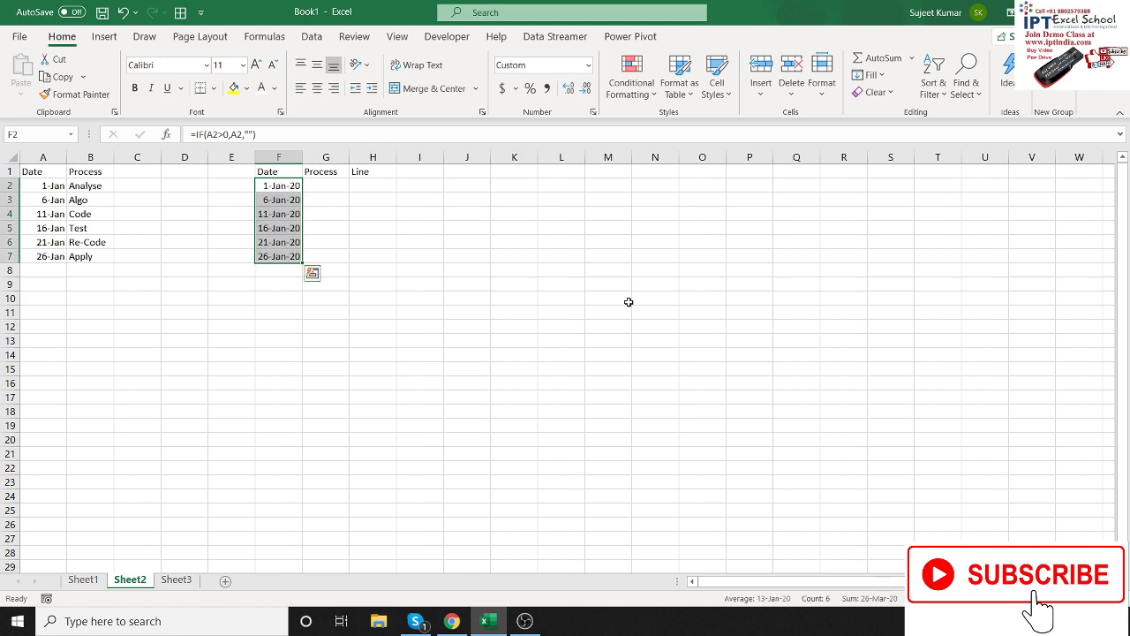
left_click(320, 198)
left_click(319, 182)
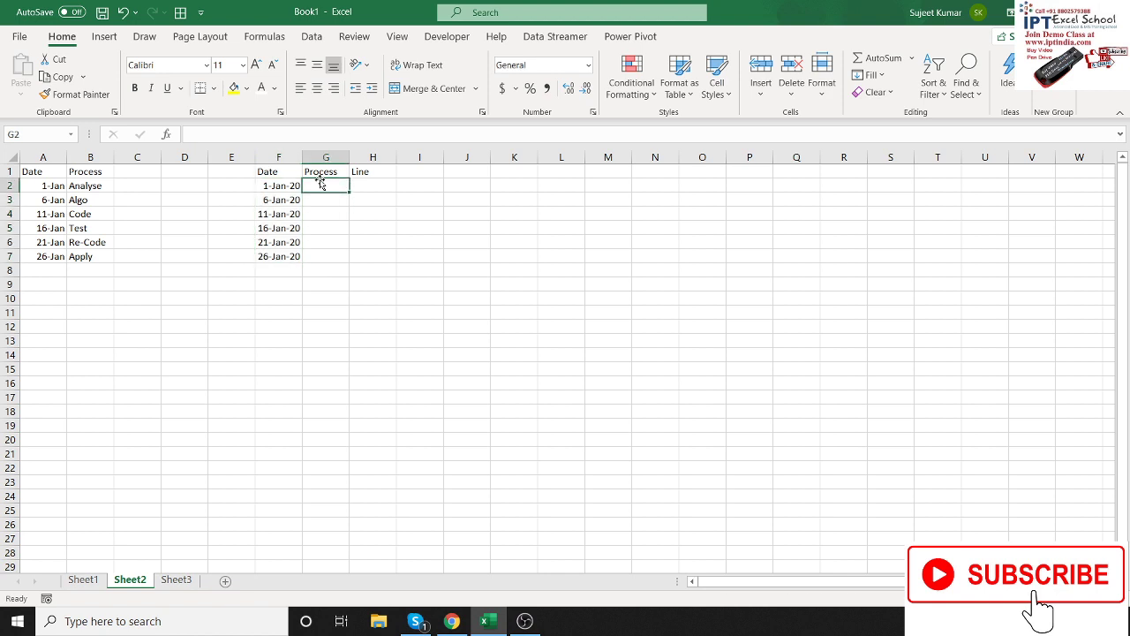
Enter =IF(AND(A2>0,B2>0),B2,NA()) in G2, accepting Excel's correction, so it shows Analyse
type("=")
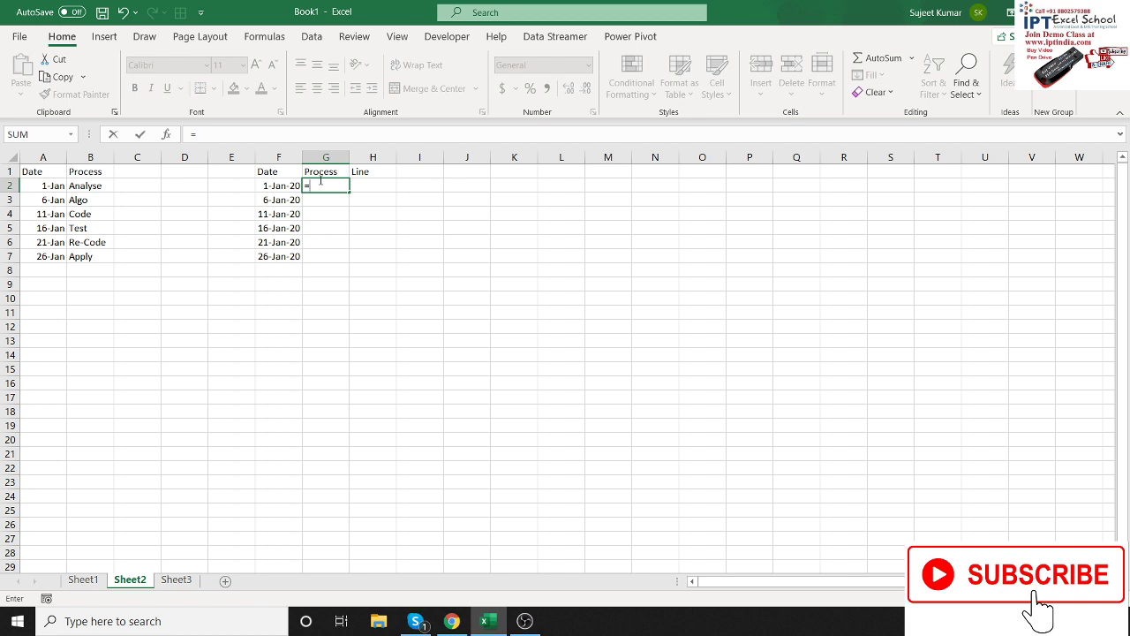
type("if")
key("Tab")
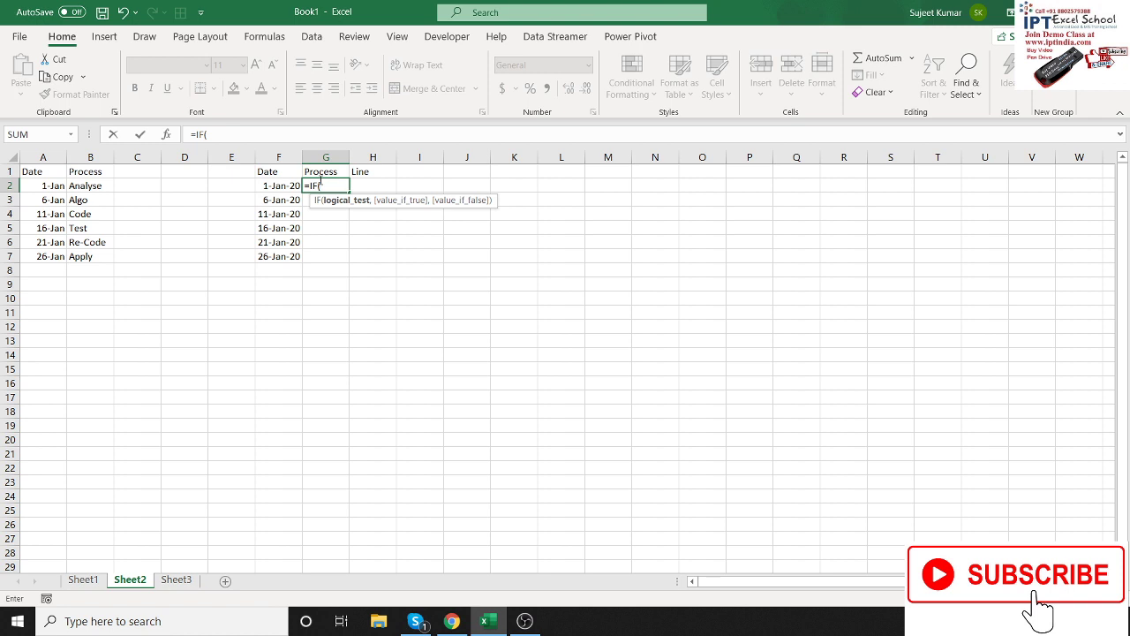
type("and")
key("Tab")
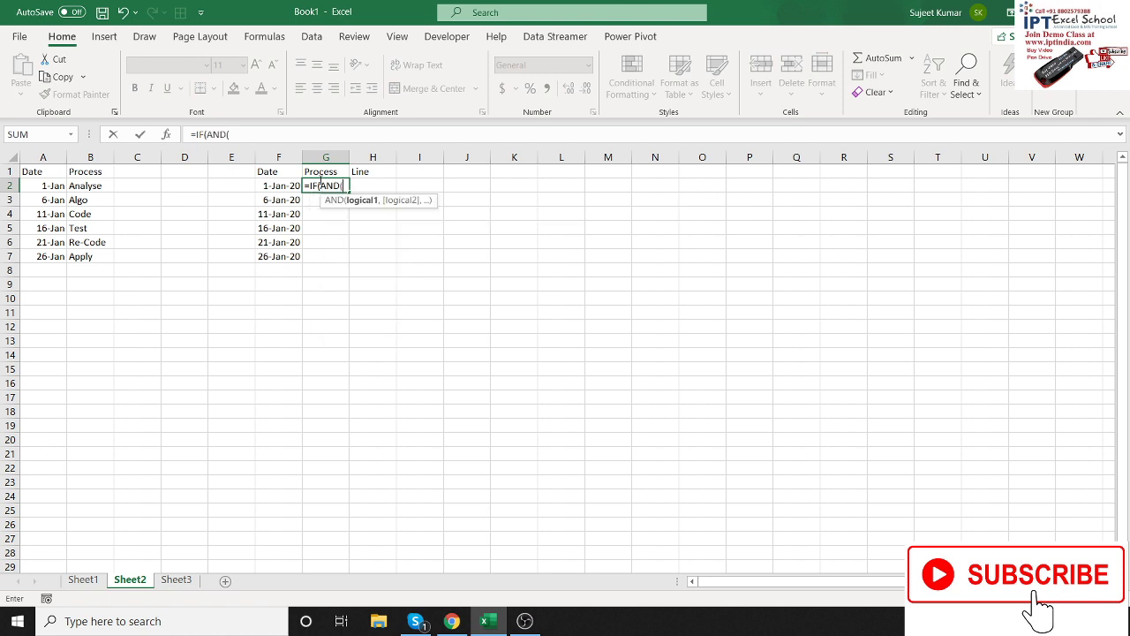
key("Left")
key("Home")
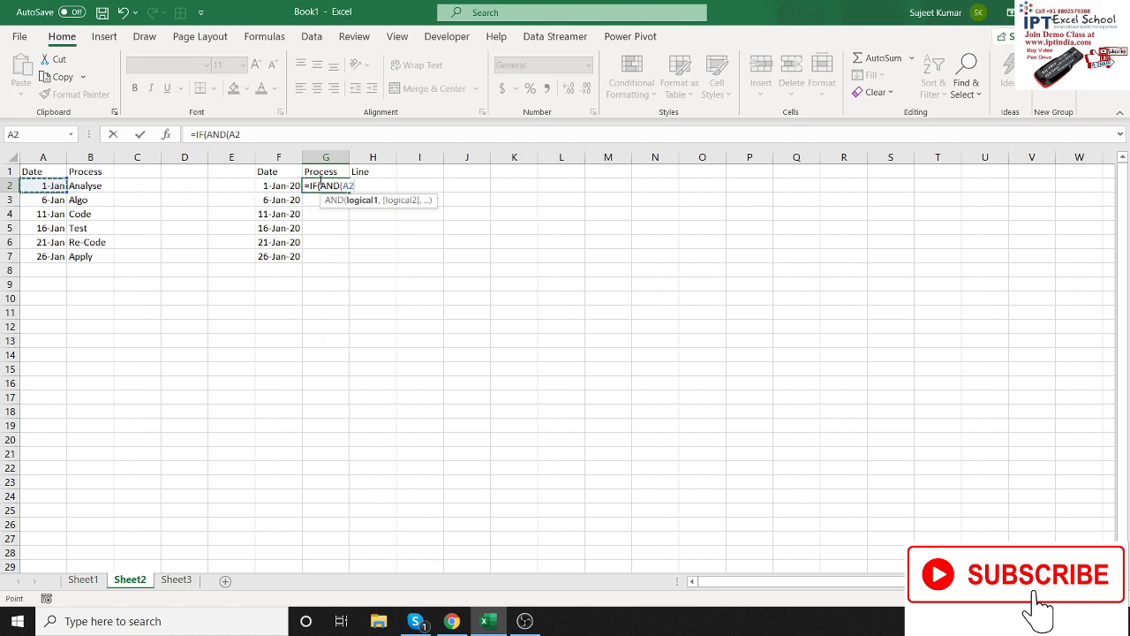
type(">0,")
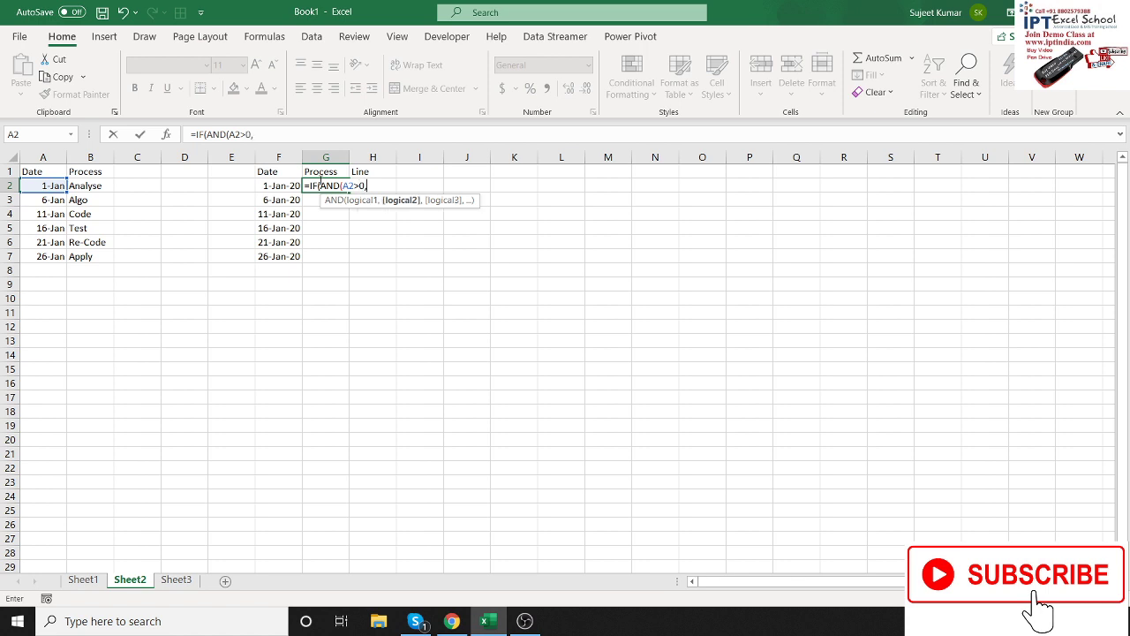
key("Left")
key("Left")
key("Left")
key("Left")
key("Left")
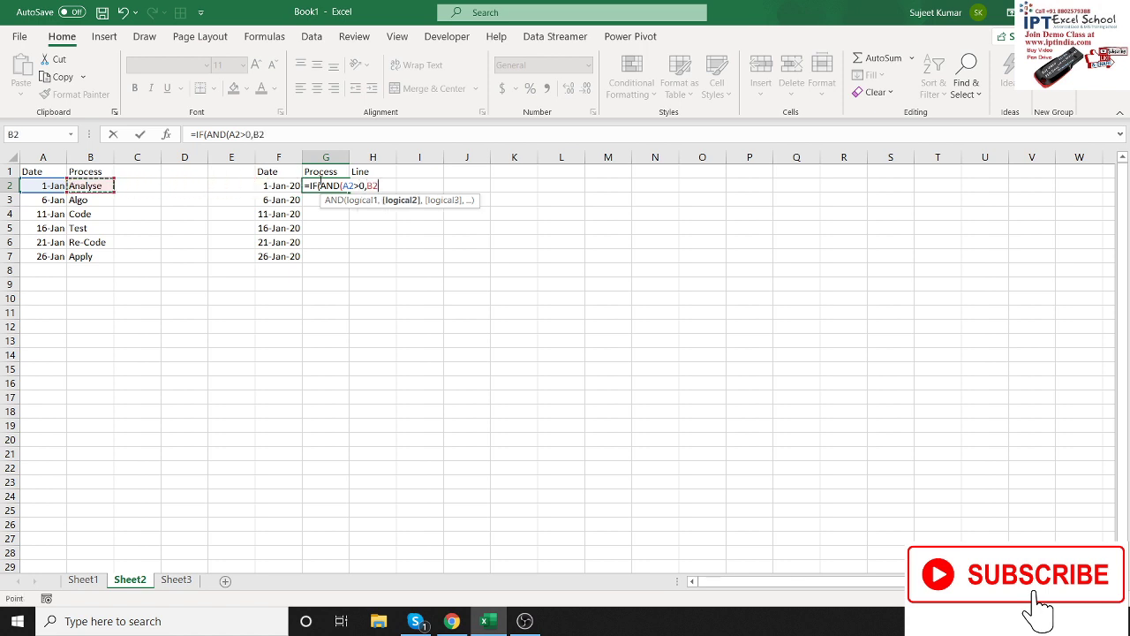
type(">0),")
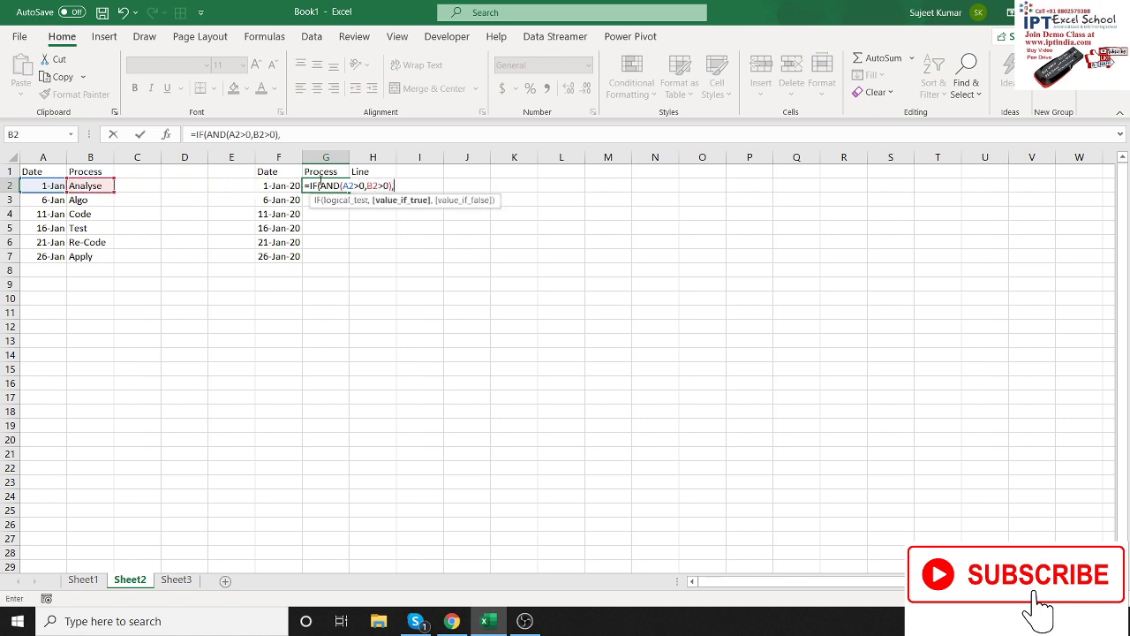
key("Left")
key("Left")
key("Left")
key("Left")
key("Left")
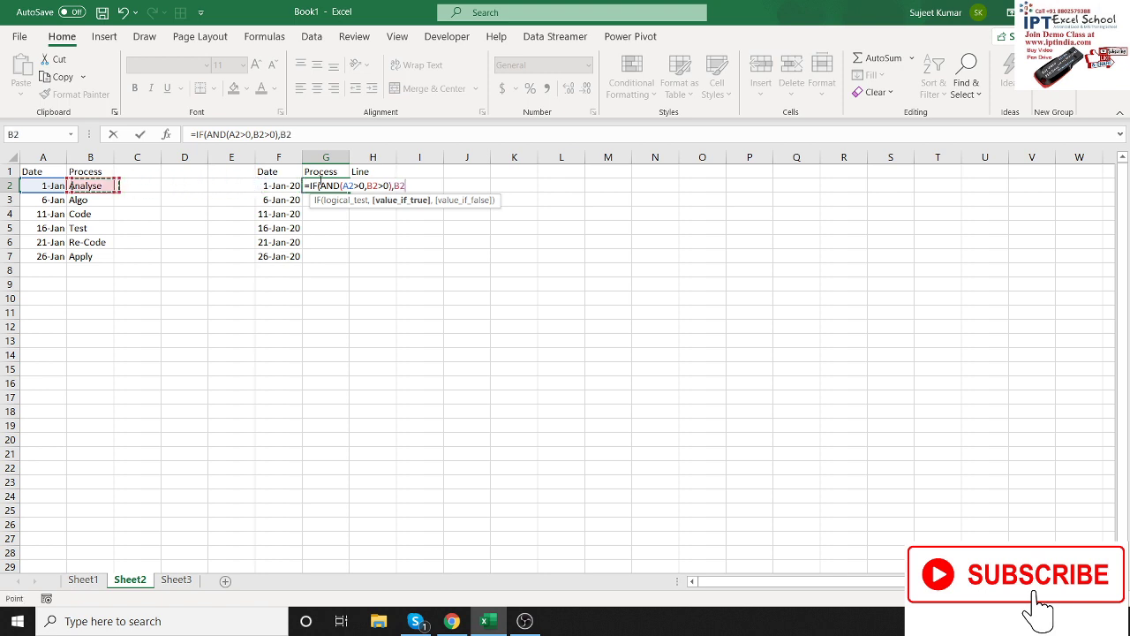
type(",")
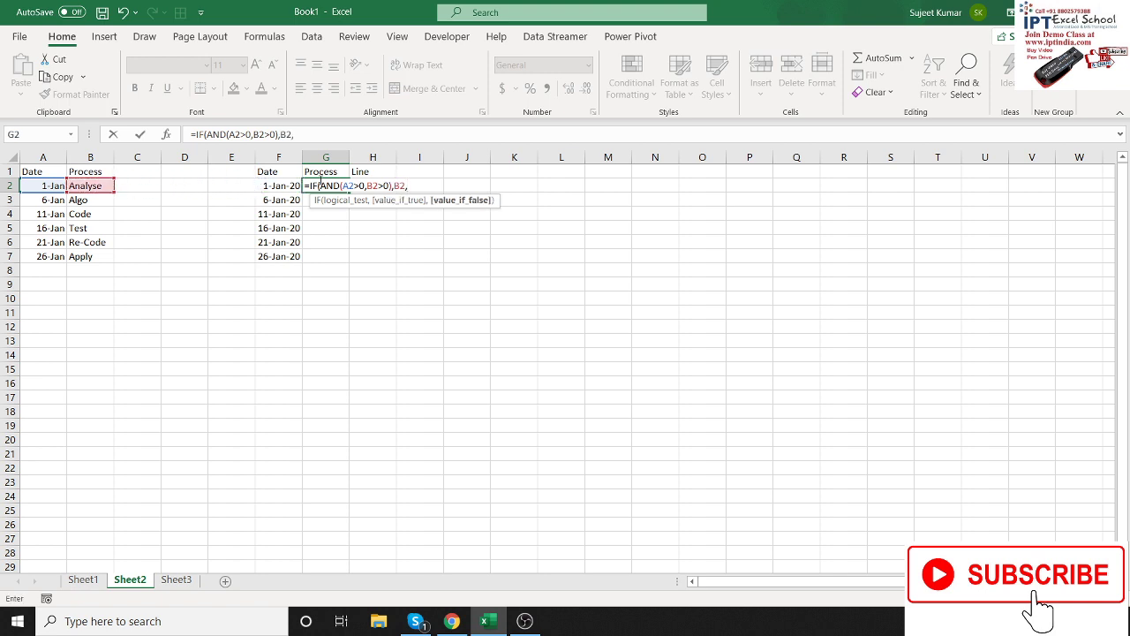
type("na")
key("Tab")
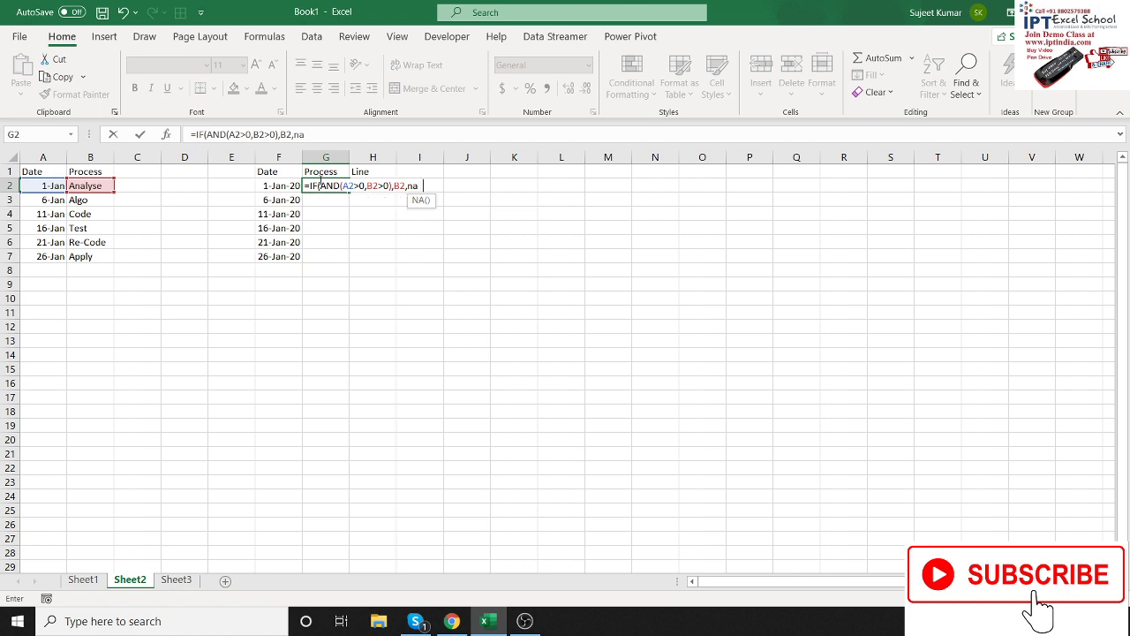
type(")")
key("Return")
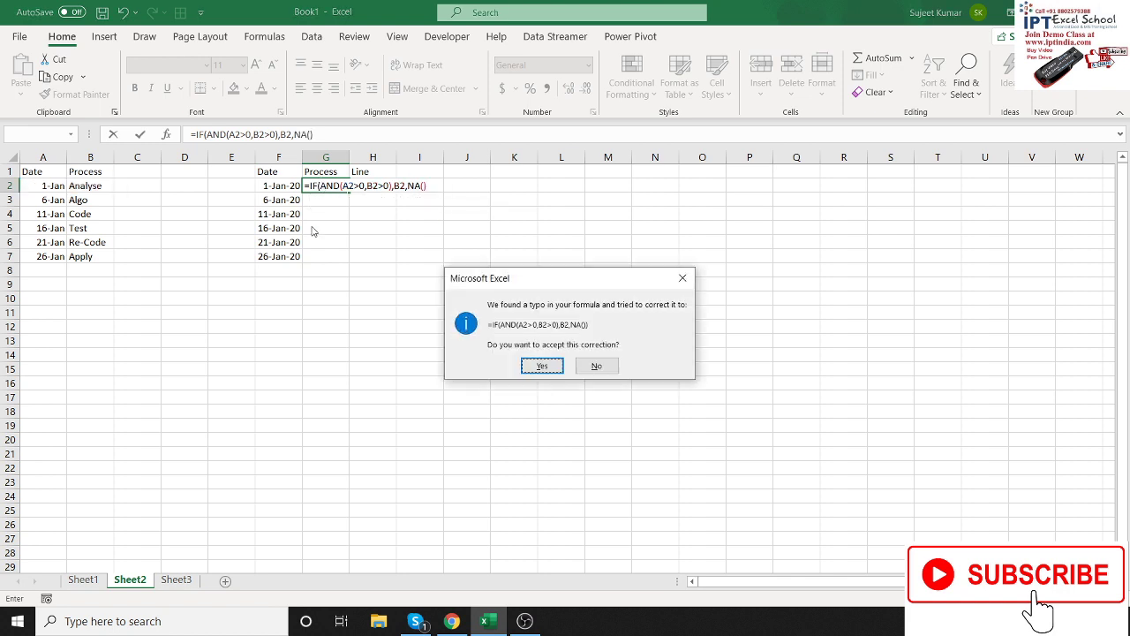
key("Return")
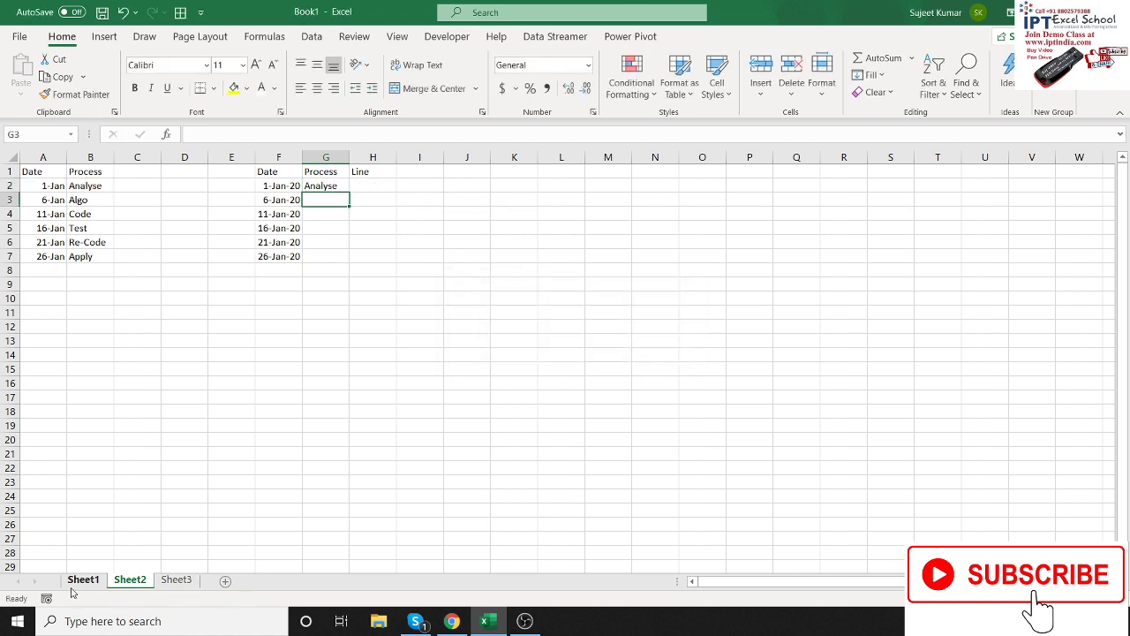
Test the chart by deleting and restoring Analyse in Sheet1's B2, then select G2 on Sheet2
left_click(84, 579)
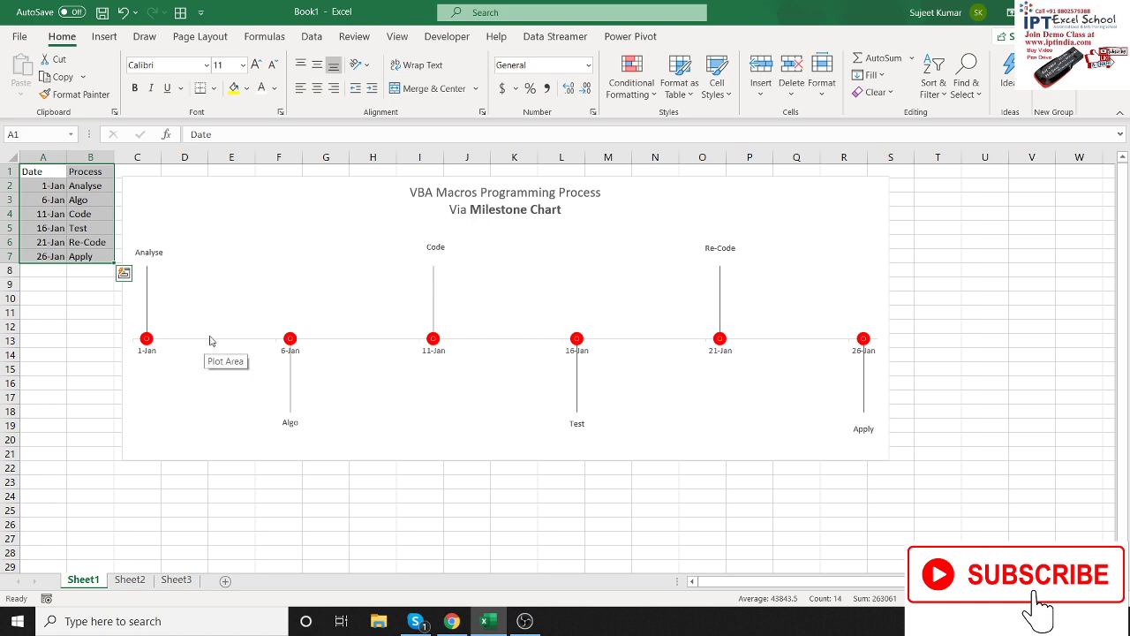
left_click(74, 185)
key("Delete")
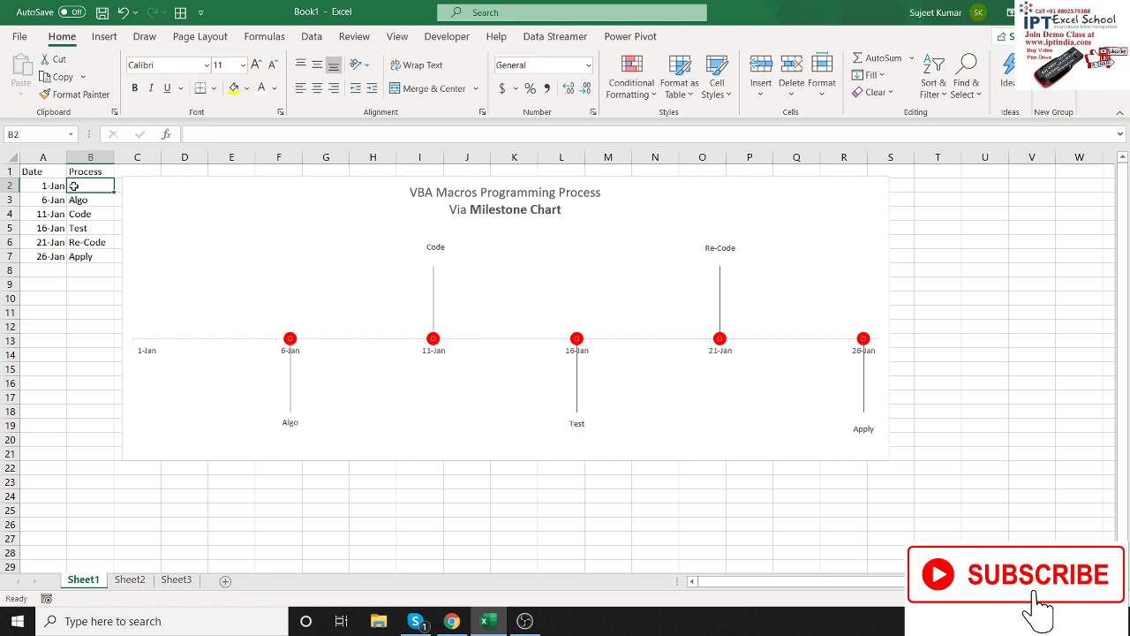
key("ctrl+z")
left_click(142, 580)
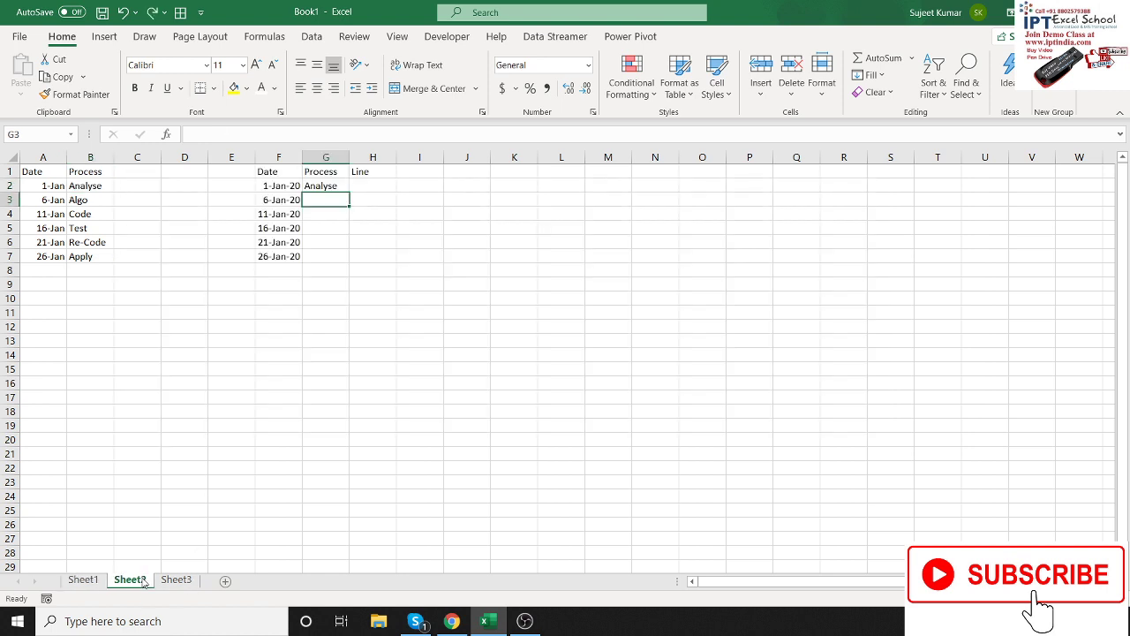
left_click(329, 186)
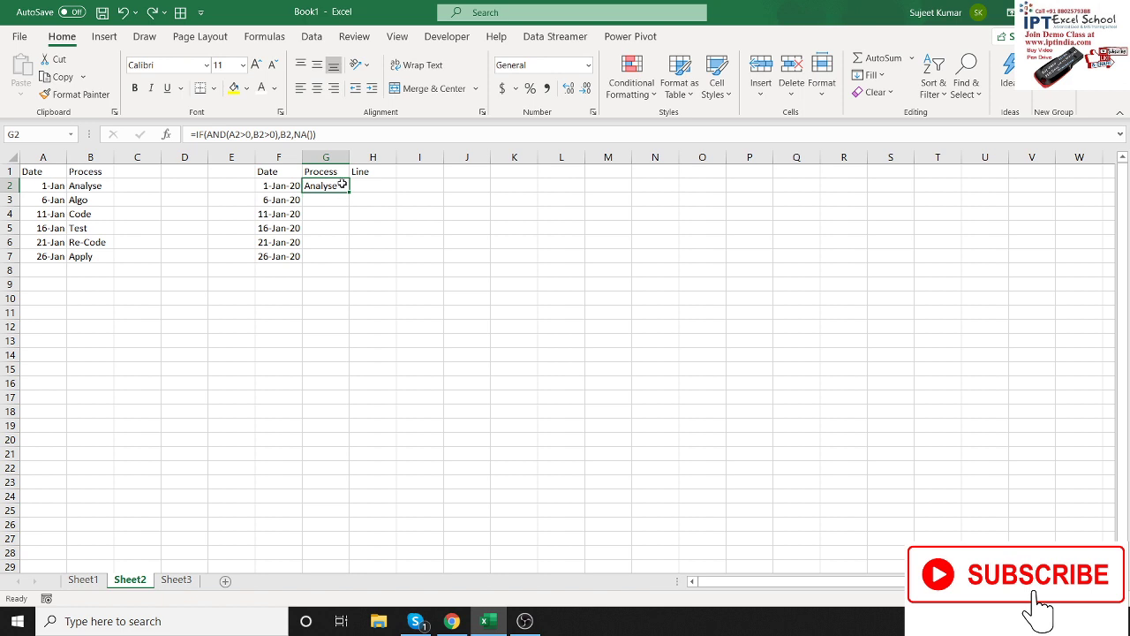
double_click(350, 190)
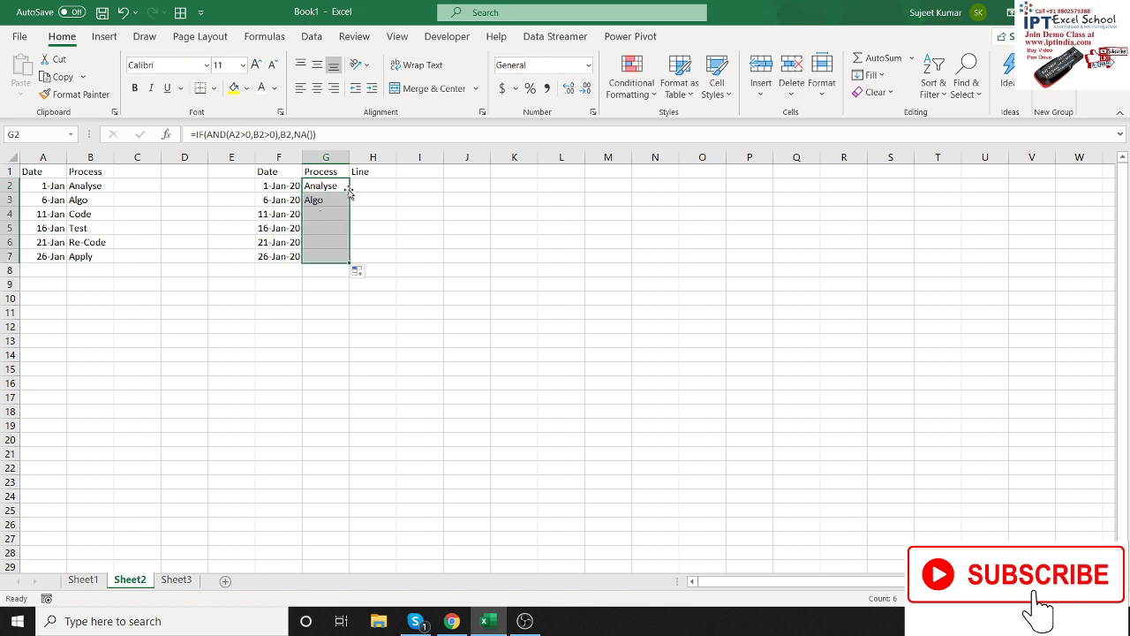
left_click(362, 187)
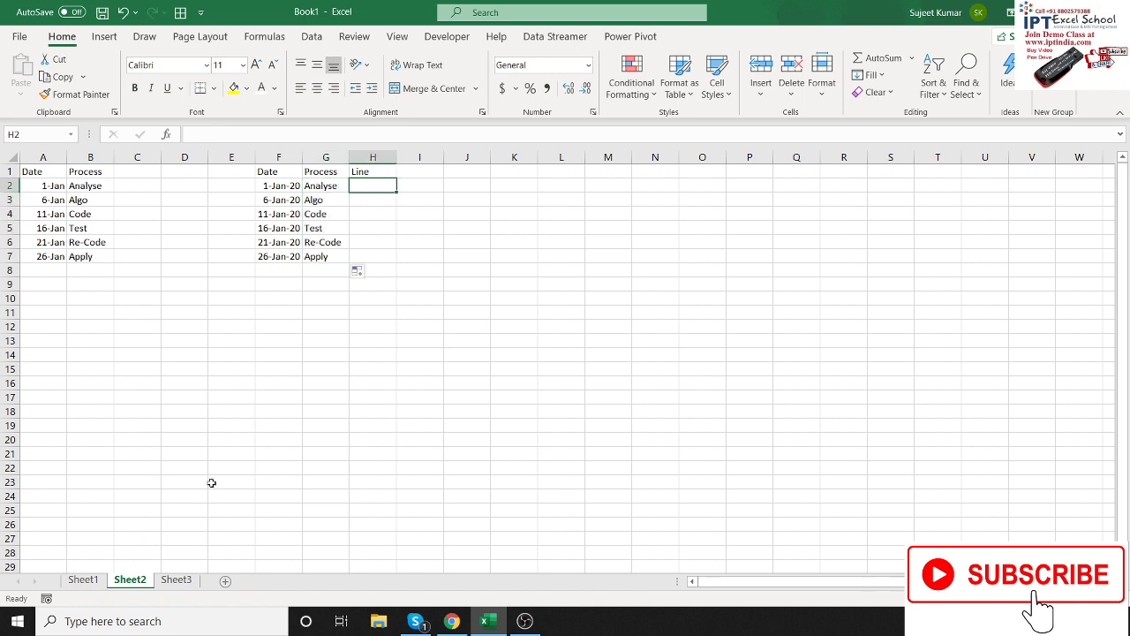
type("10")
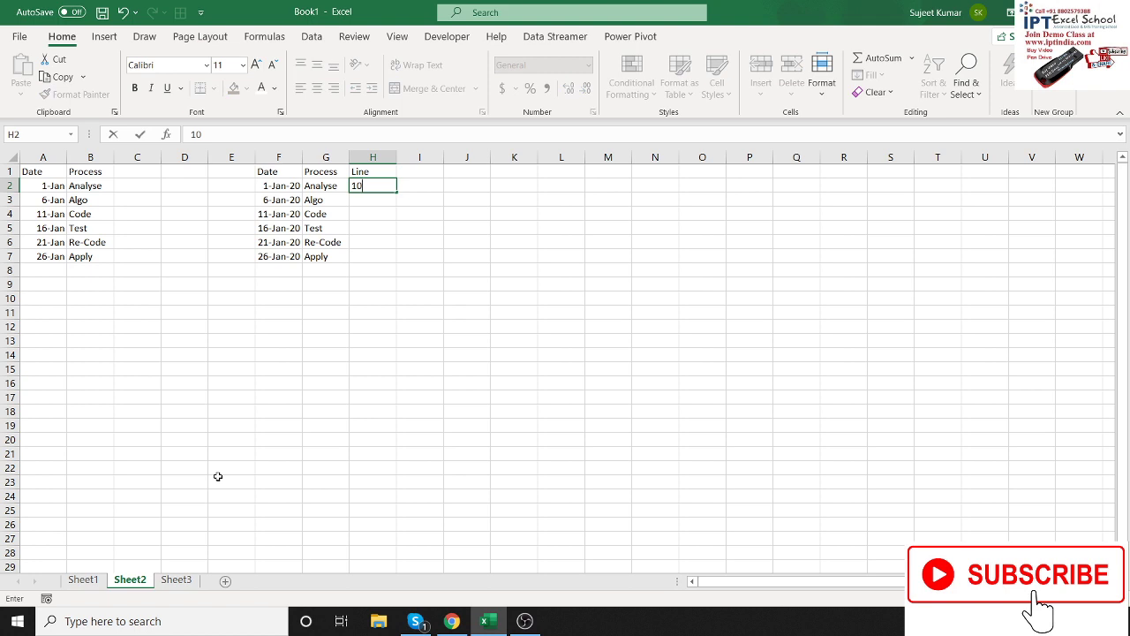
key("Escape")
left_click(84, 579)
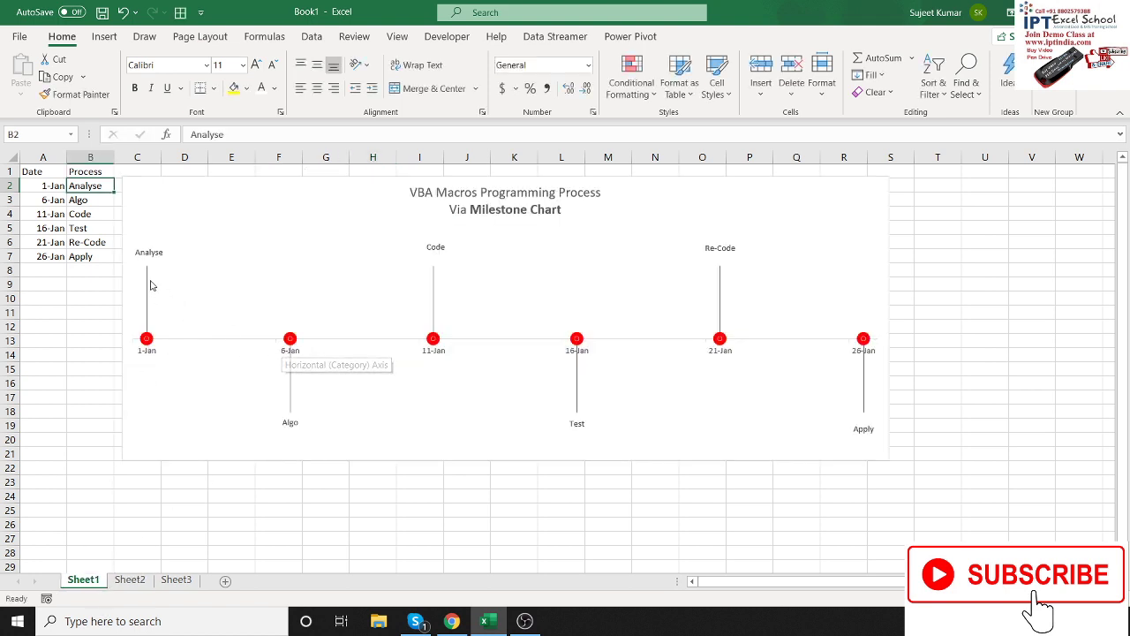
left_click(129, 579)
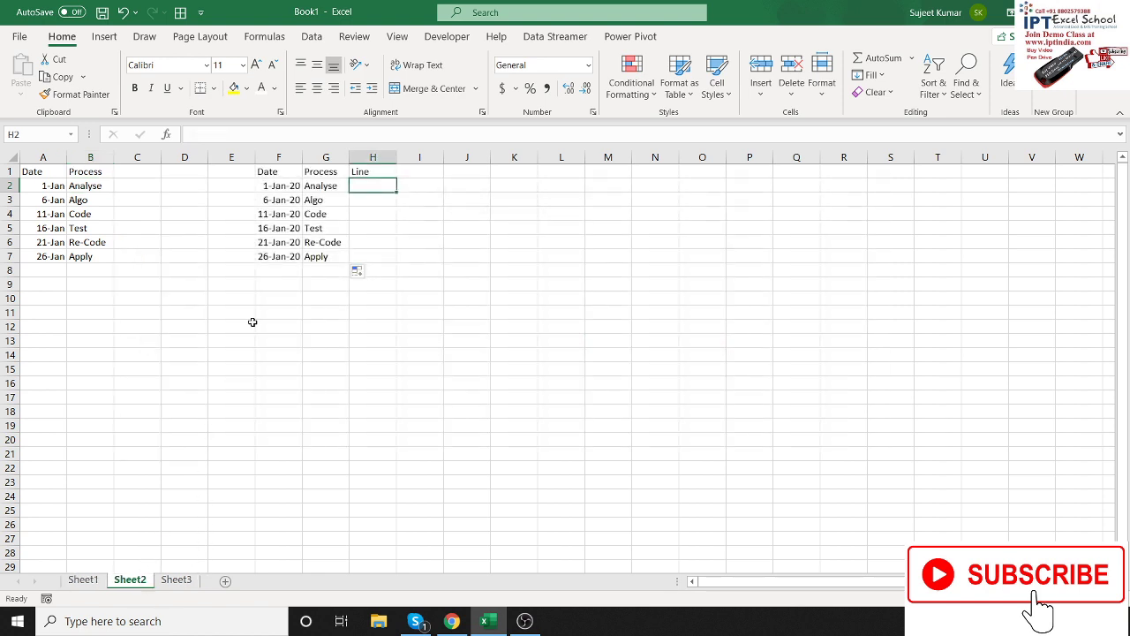
Enter =IF(AND(A2>0,B2>0),10,"") in H2, accepting Excel's correction, so it shows 10
type("=")
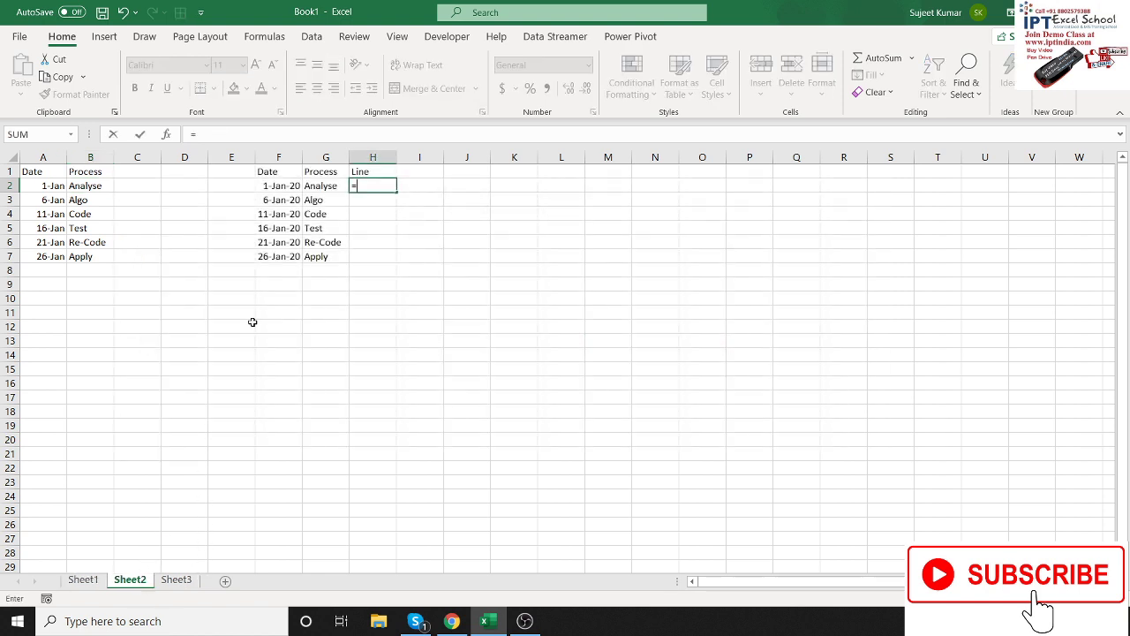
type("IF(")
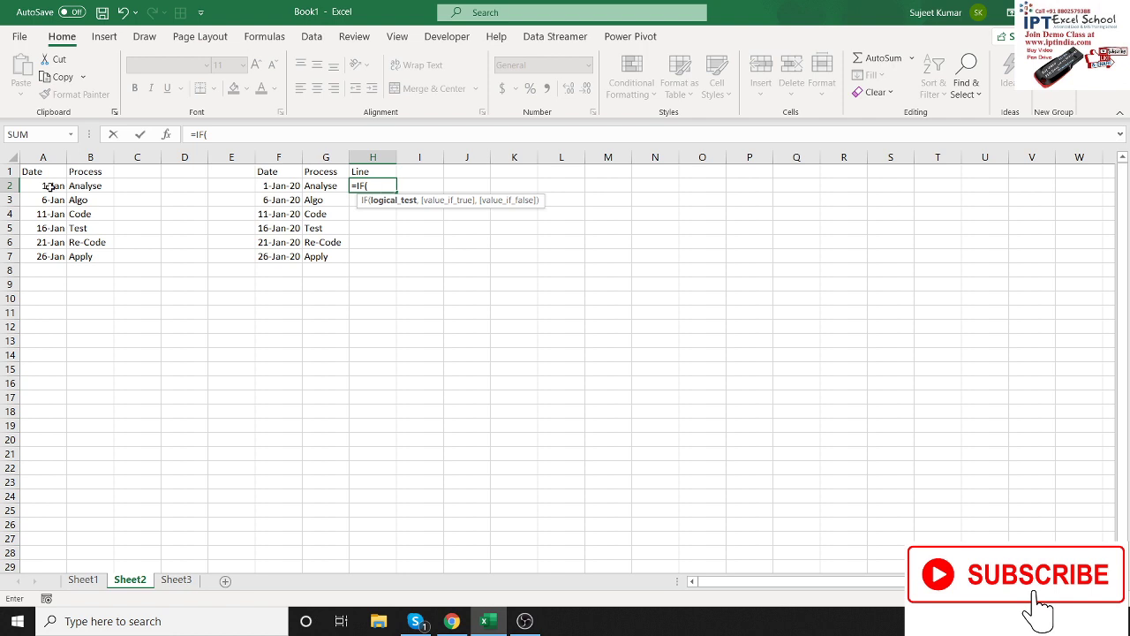
type("ad")
key("BackSpace")
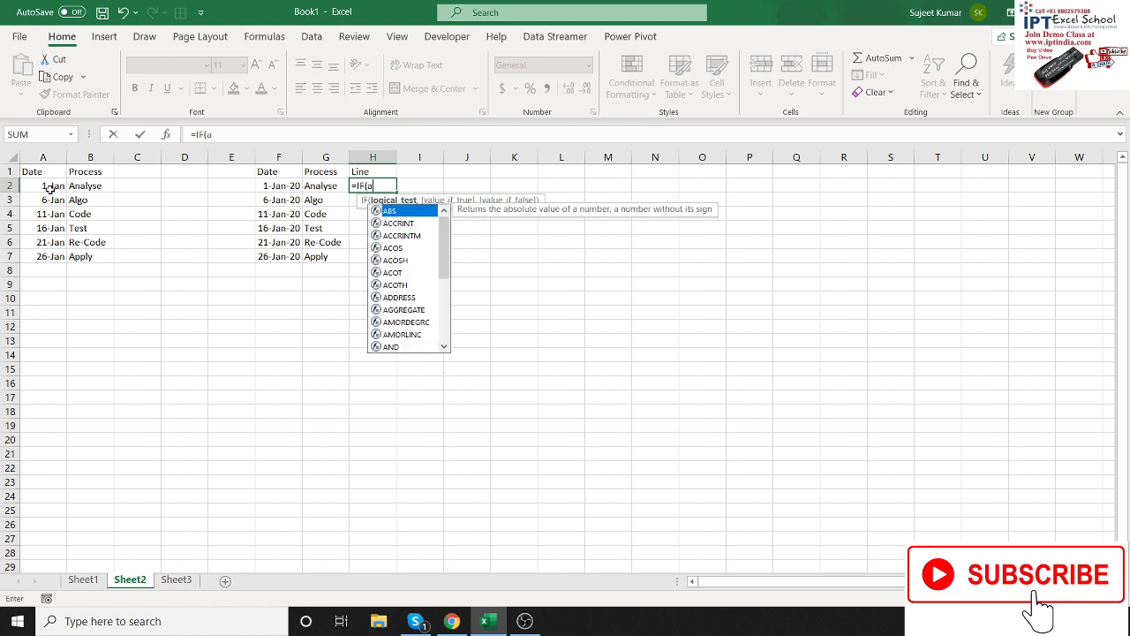
type("nd")
key("Tab")
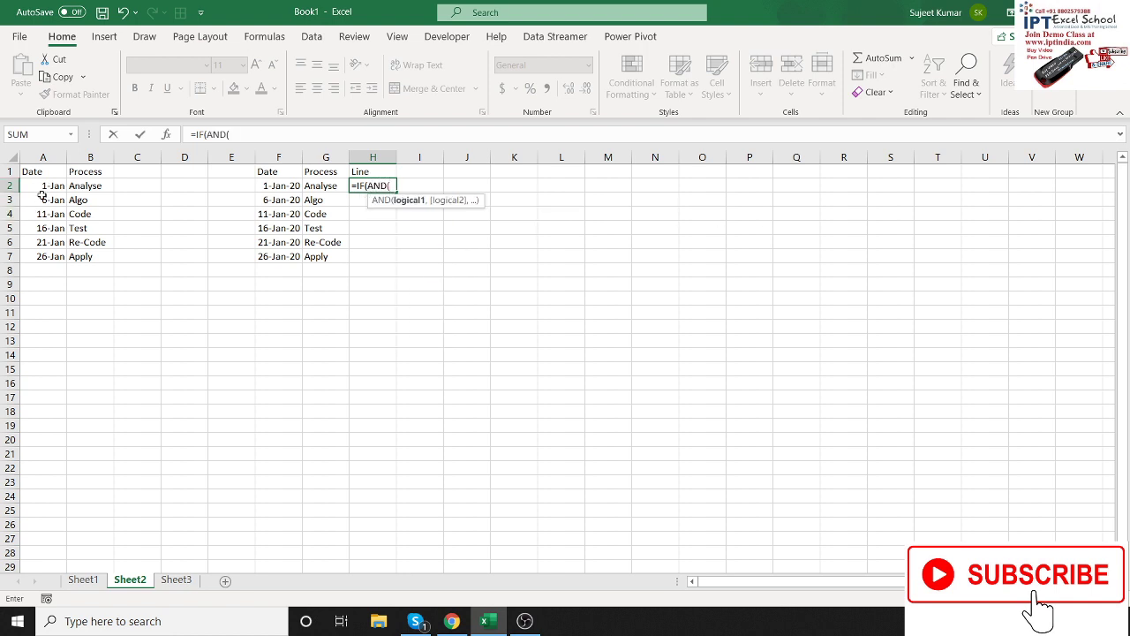
left_click(43, 189)
type(">0")
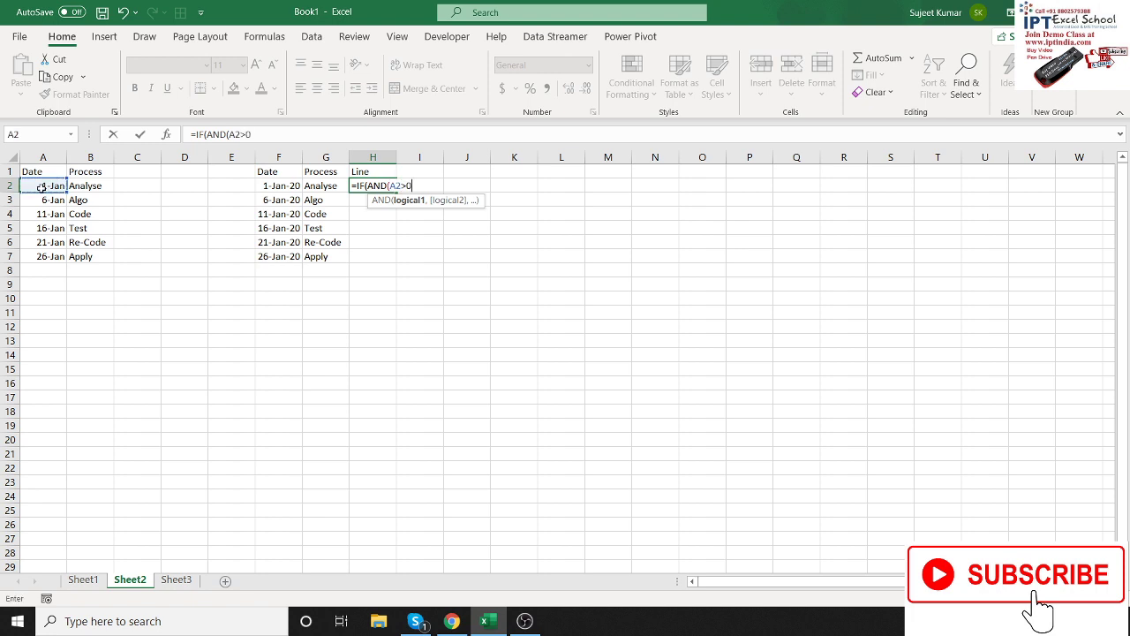
type(",")
left_click(76, 185)
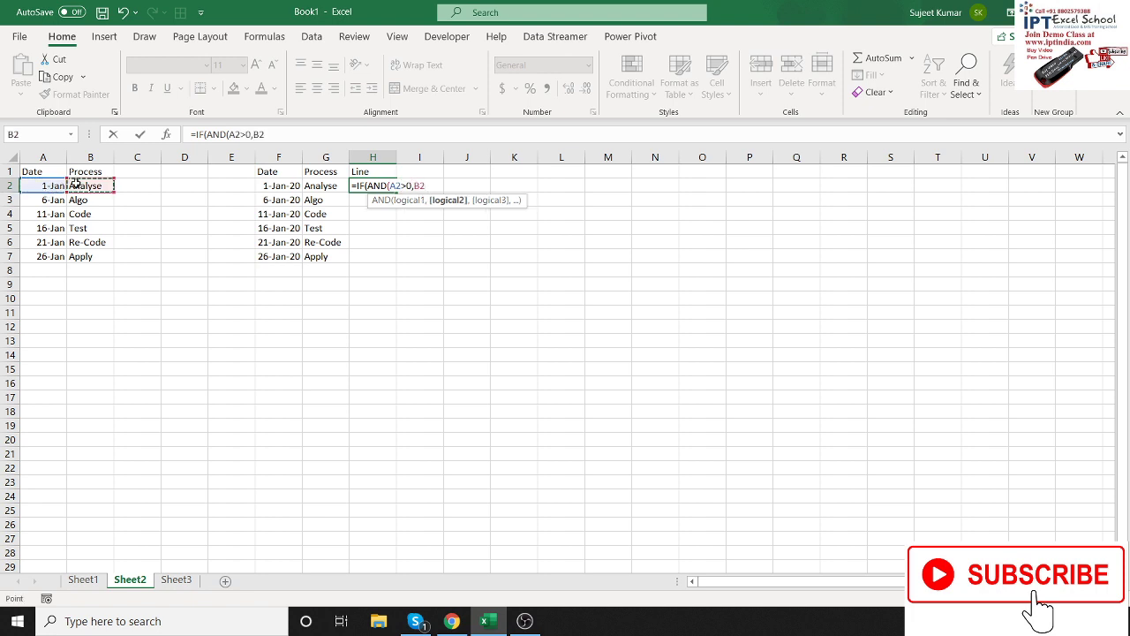
type("<=0")
key("BackSpace")
key("BackSpace")
key("BackSpace")
key("BackSpace")
type(">0)")
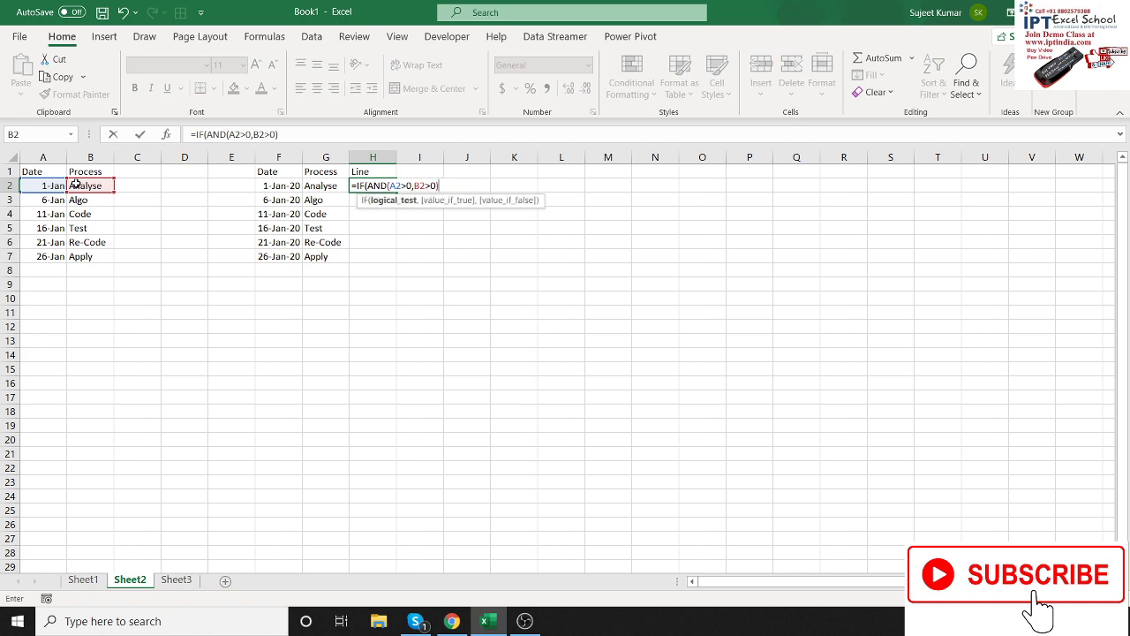
type(",")
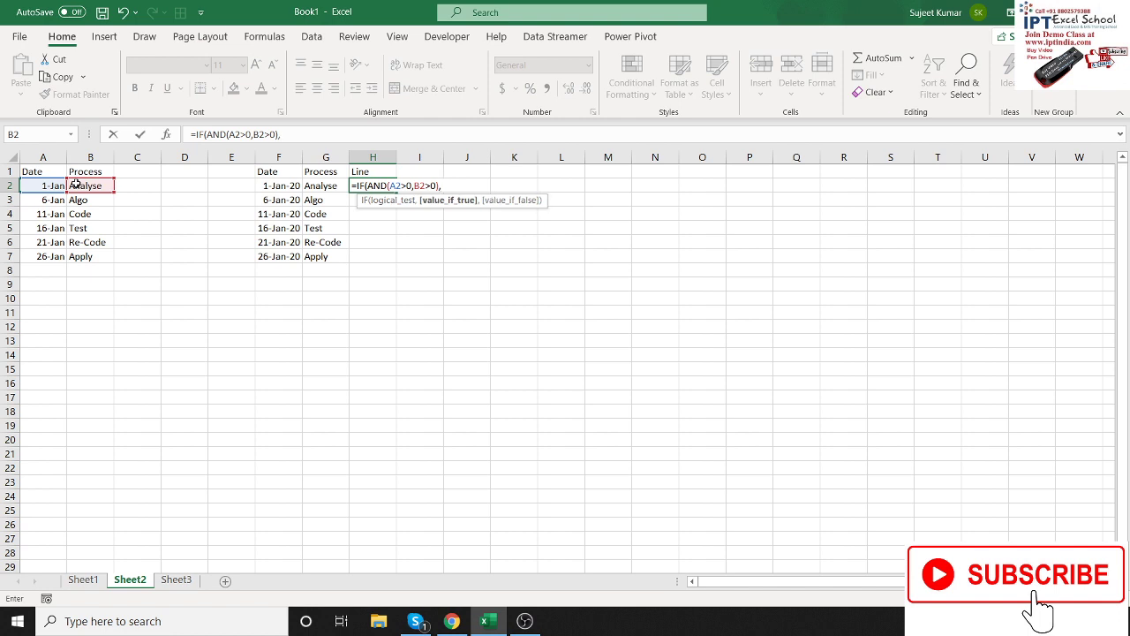
type("10,")
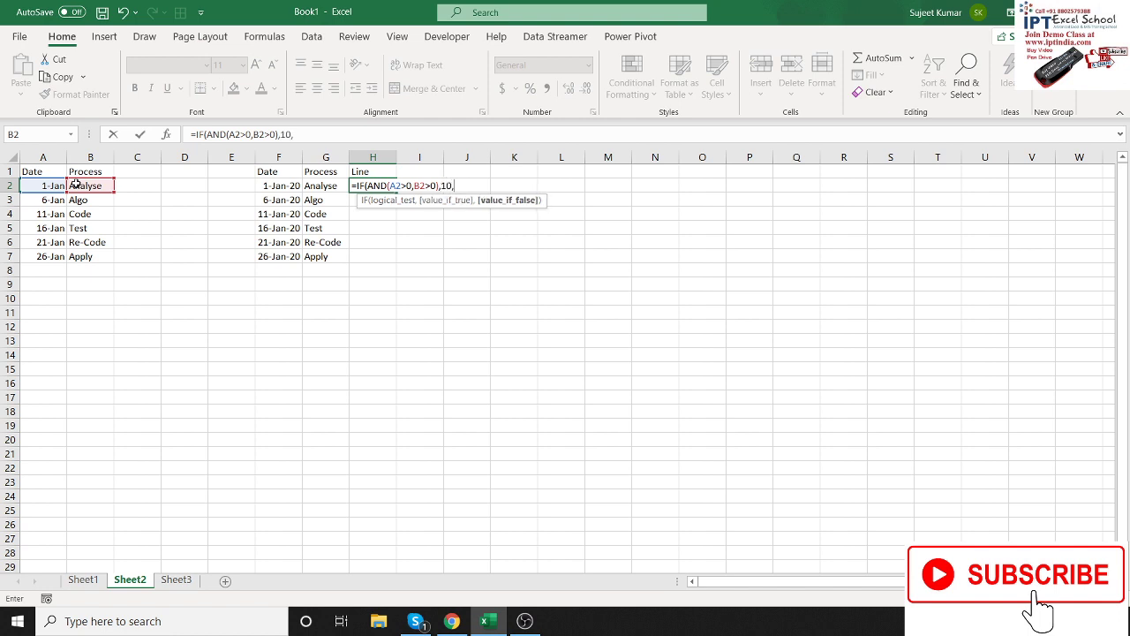
key("Return")
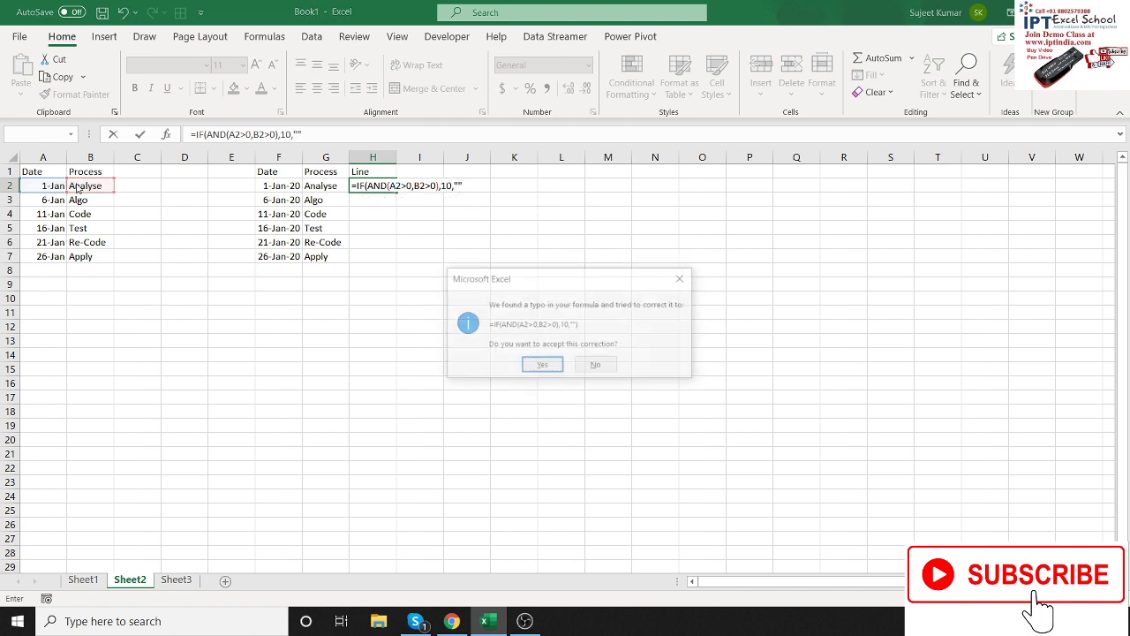
key("Return")
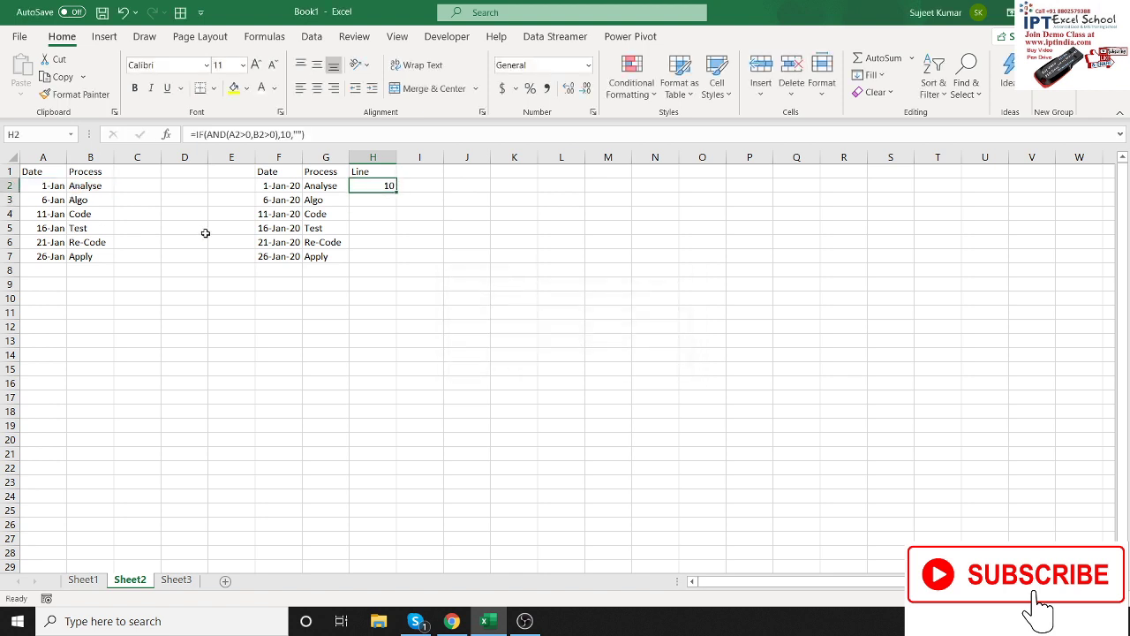
Copy the Line formula into H3 and negate it to return -10
left_click(384, 201)
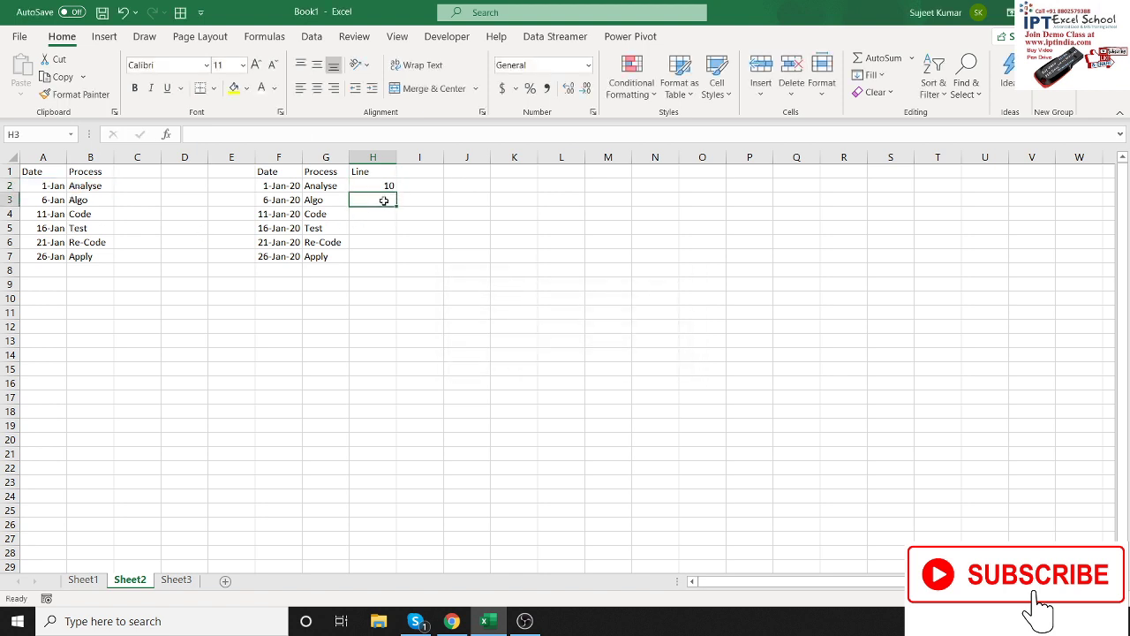
key("ctrl+d")
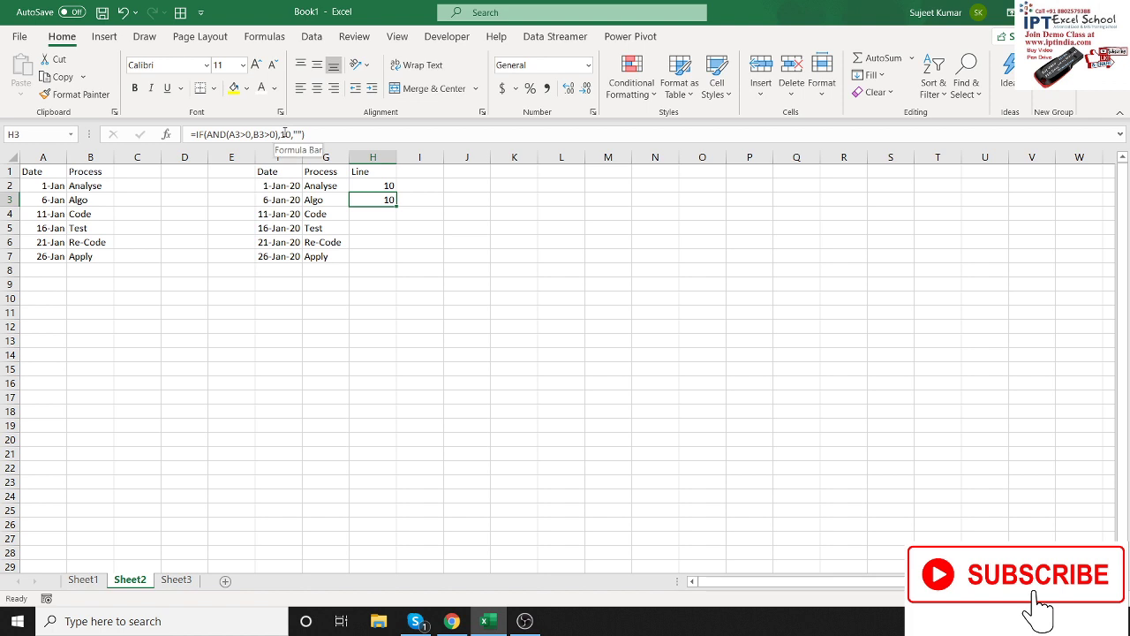
left_click(284, 134)
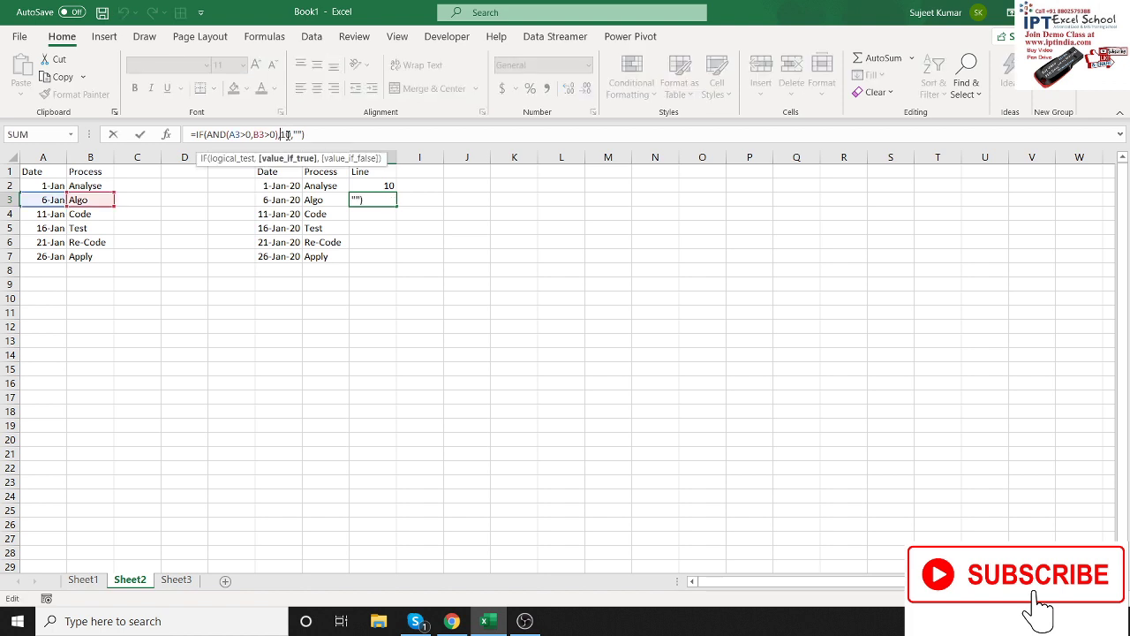
type("-")
key("Return")
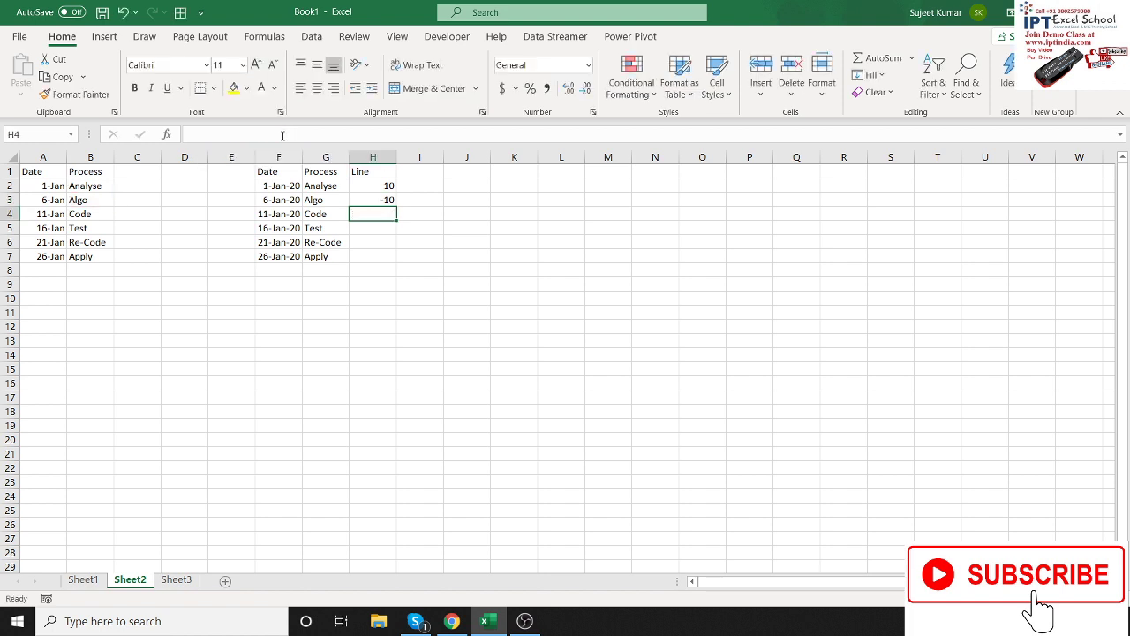
After viewing Sheet1's chart, fill the 10/-10 pattern from H2:H3 down to H7
left_click(100, 583)
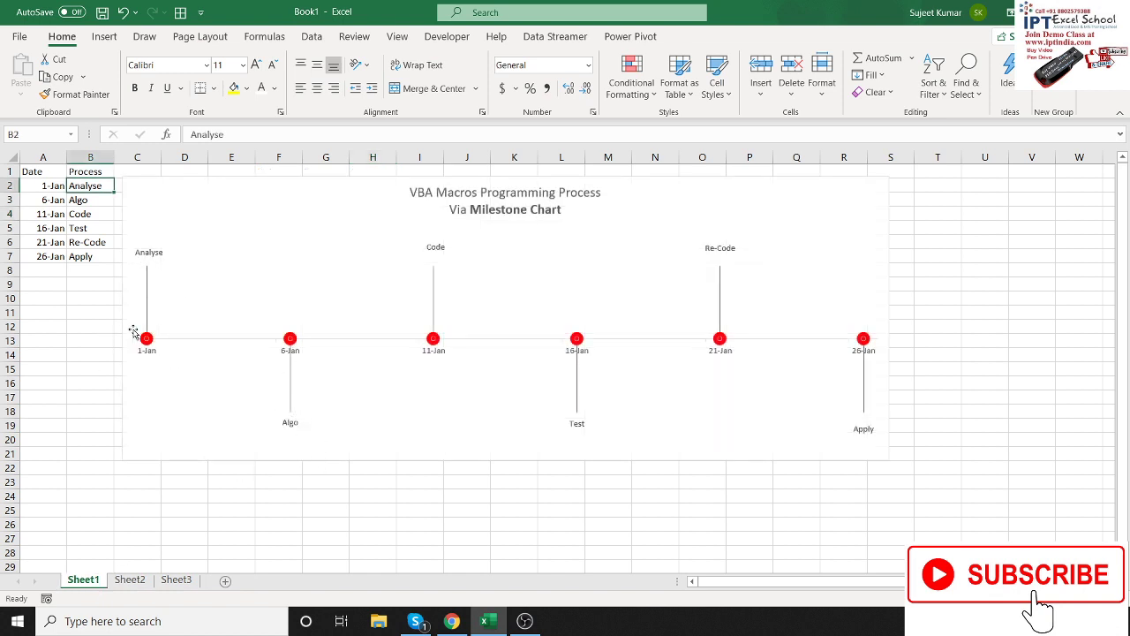
left_click(130, 580)
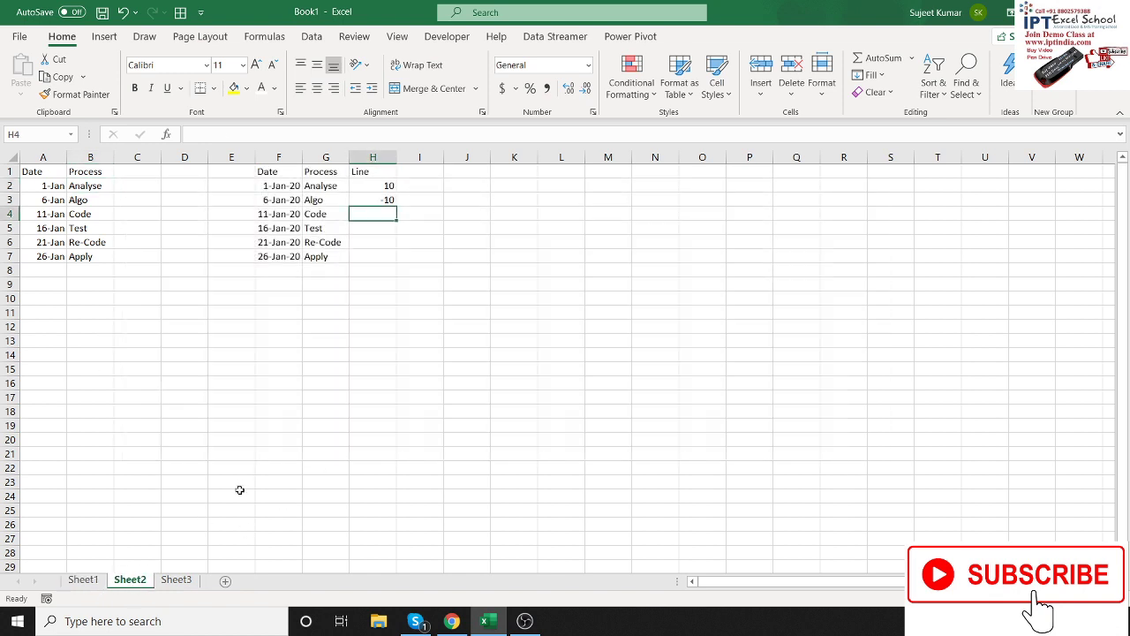
left_click_drag(367, 187, 394, 257)
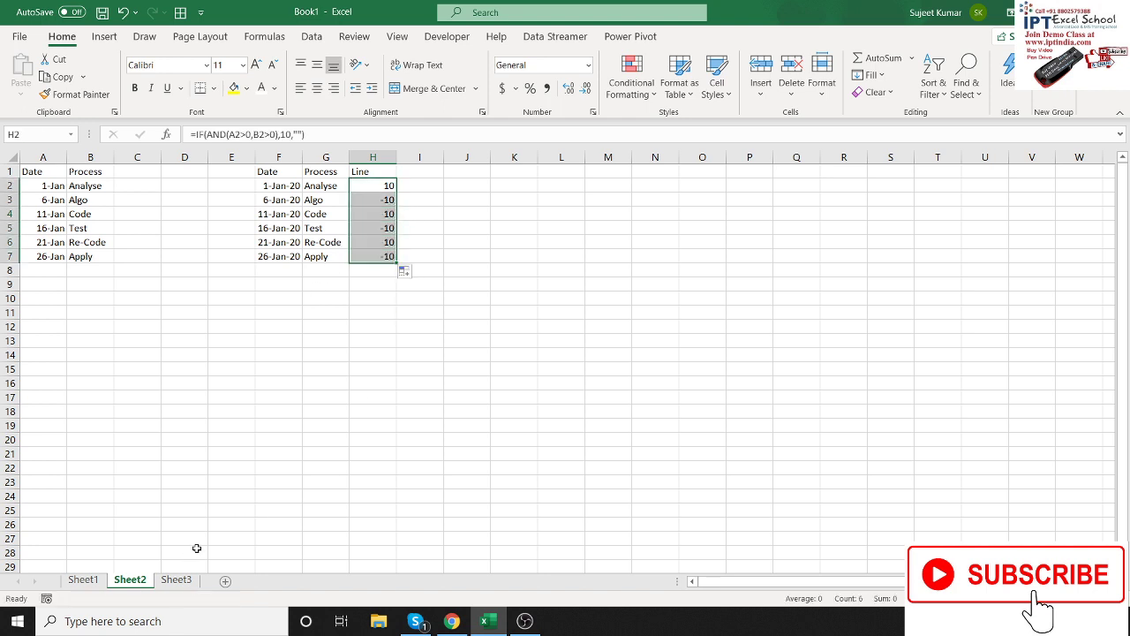
left_click(341, 372)
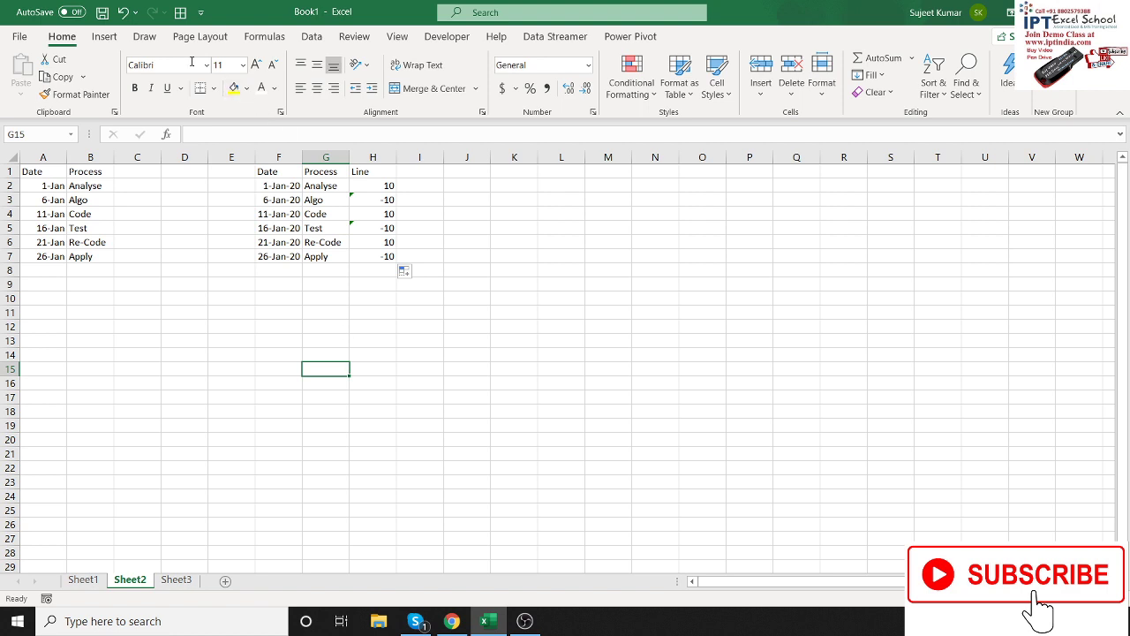
Insert a Line with Markers chart below the data table and widen it
left_click(104, 37)
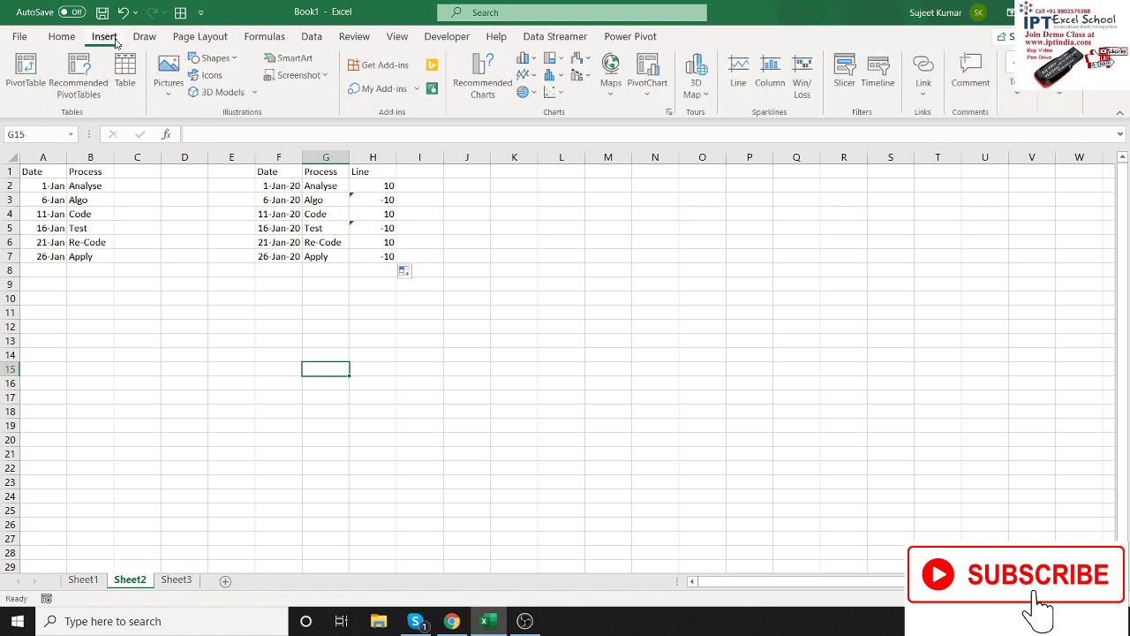
left_click(535, 76)
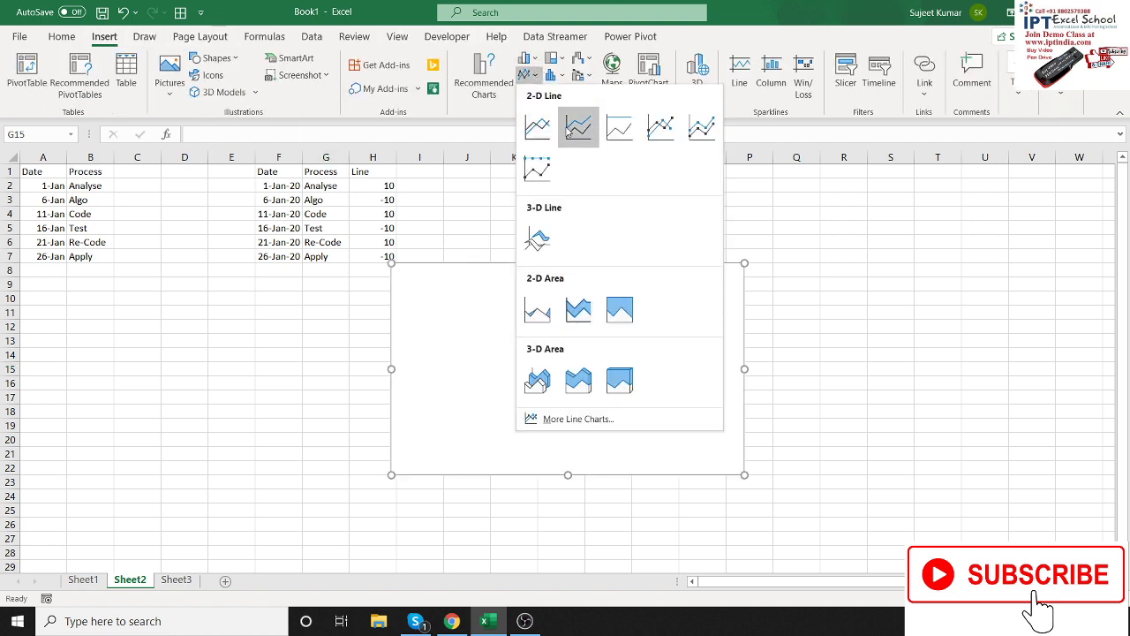
left_click(663, 129)
left_click_drag(568, 308, 459, 336)
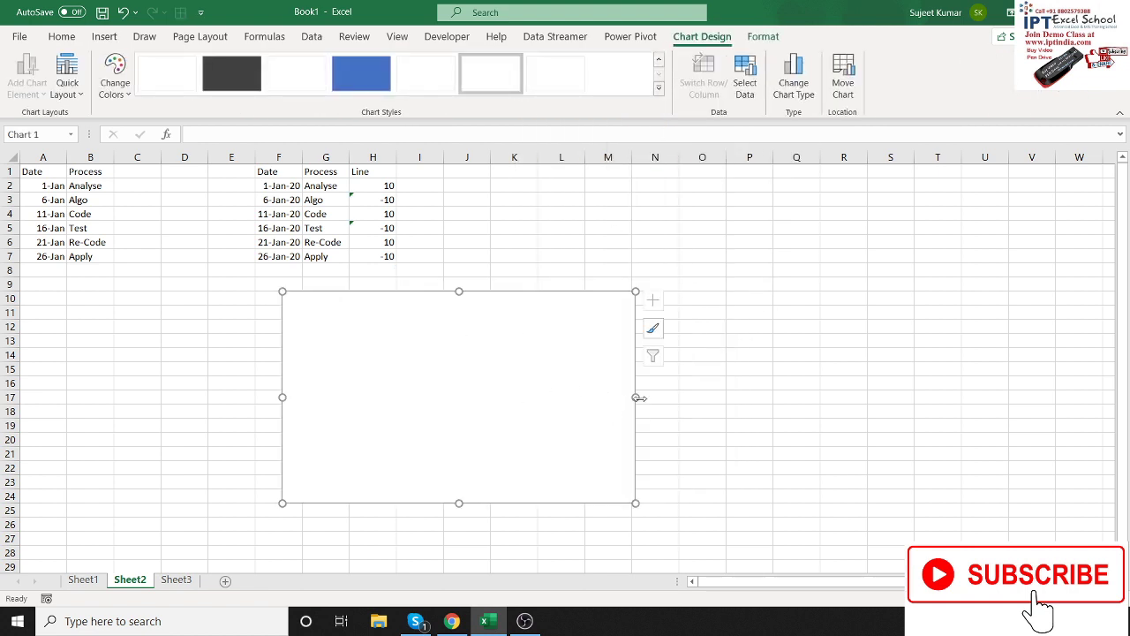
left_click_drag(638, 398, 816, 397)
Add a Date series with values G2:G7 and F2:F7 dates as axis labels
right_click(556, 394)
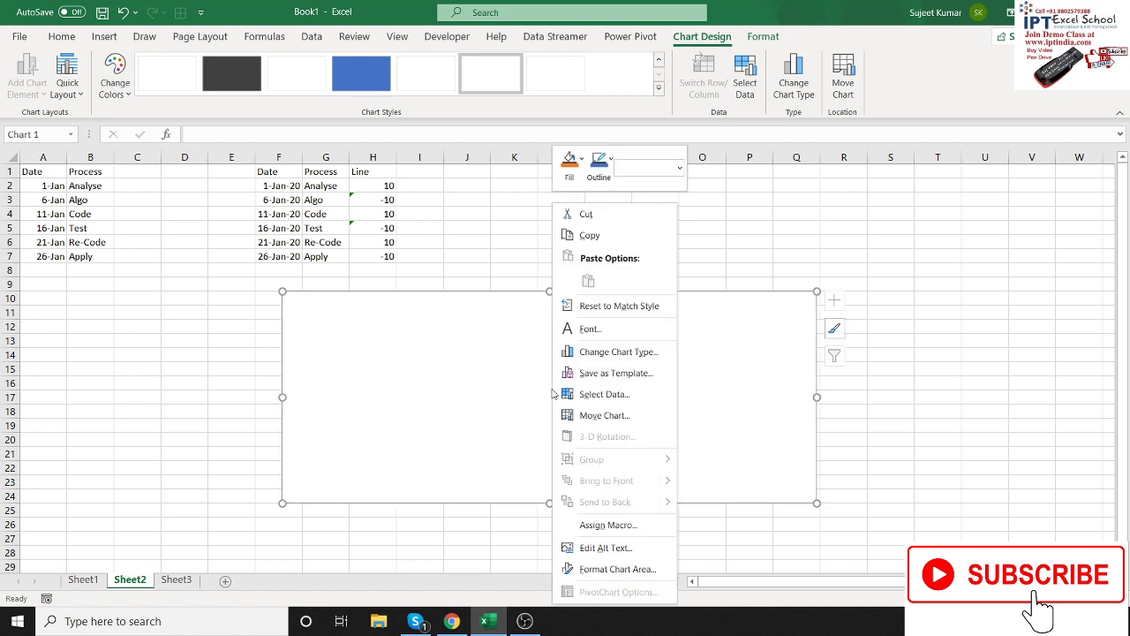
left_click(590, 393)
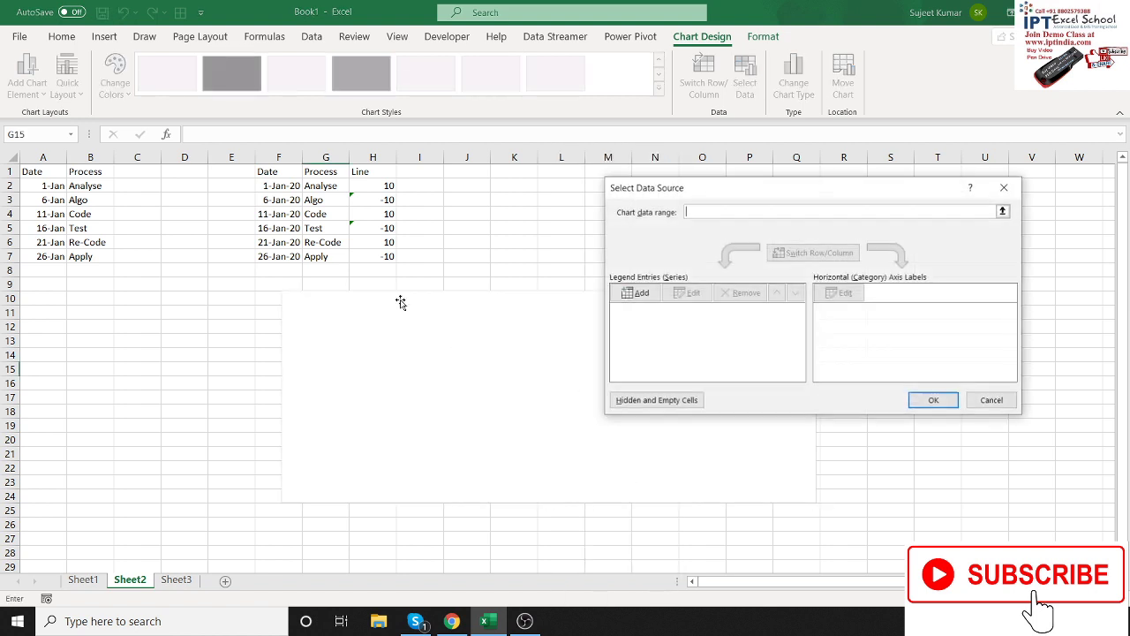
left_click(638, 297)
type("Date")
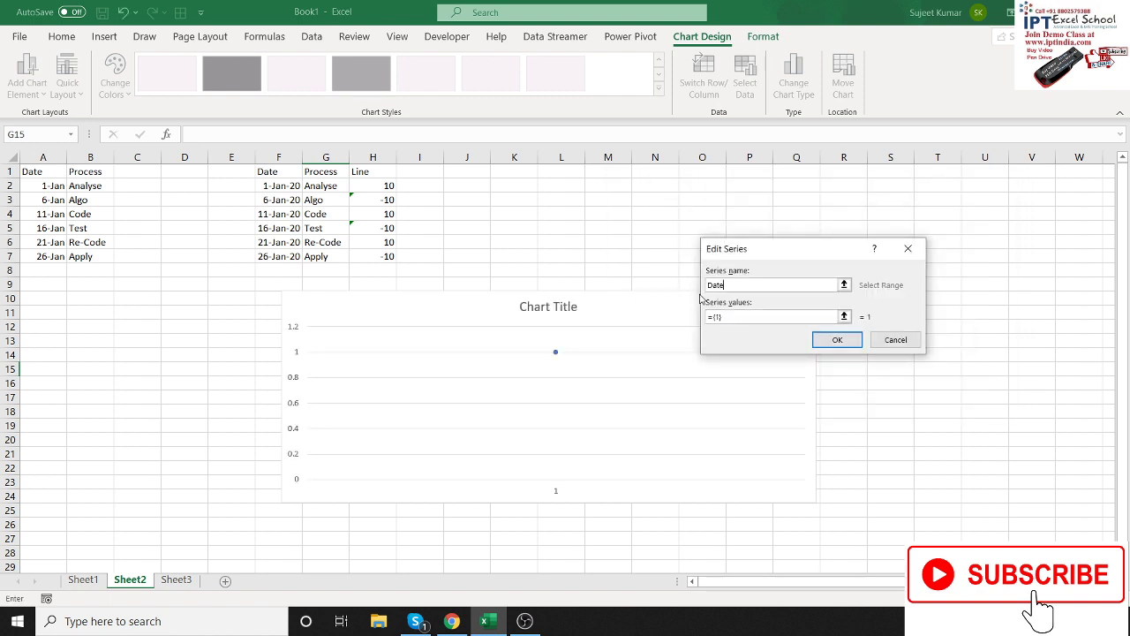
left_click(733, 316)
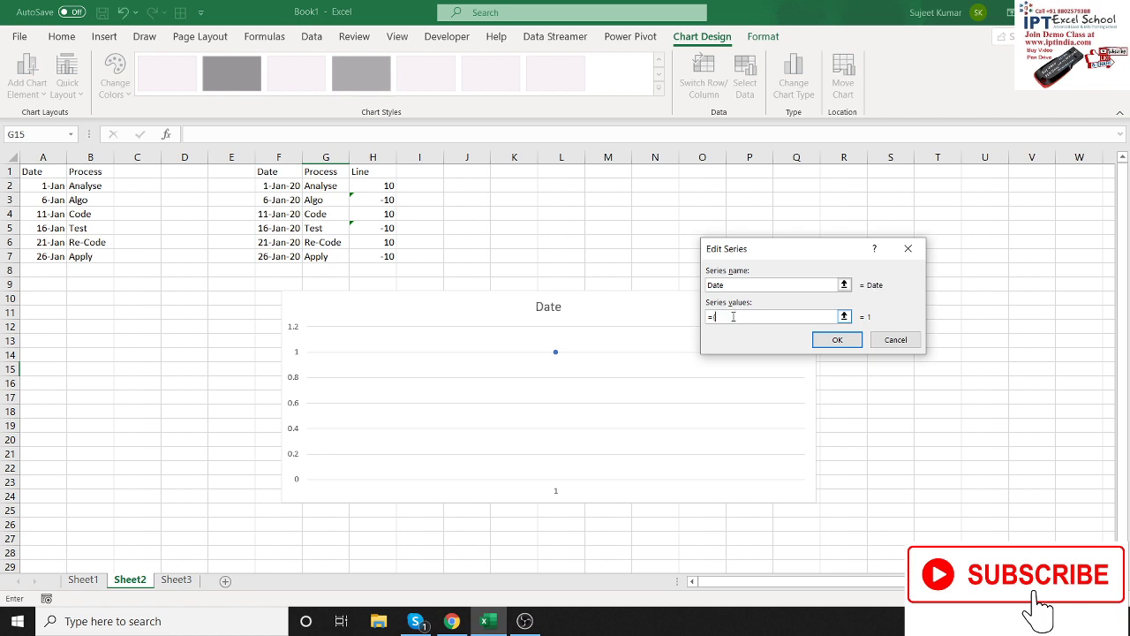
left_click_drag(325, 186, 329, 256)
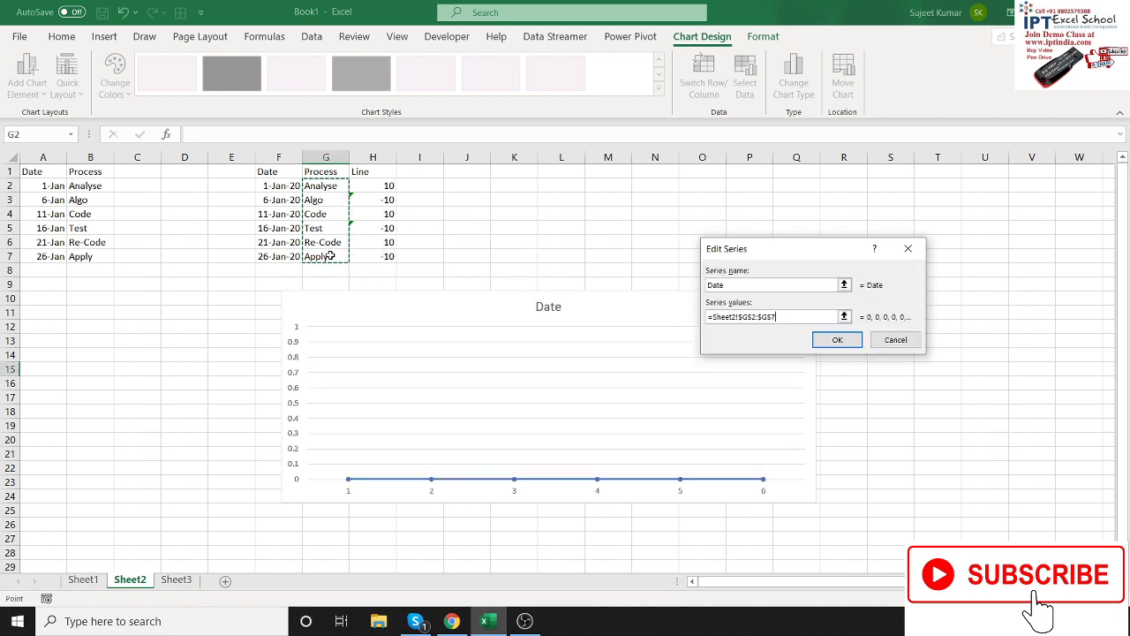
left_click(844, 344)
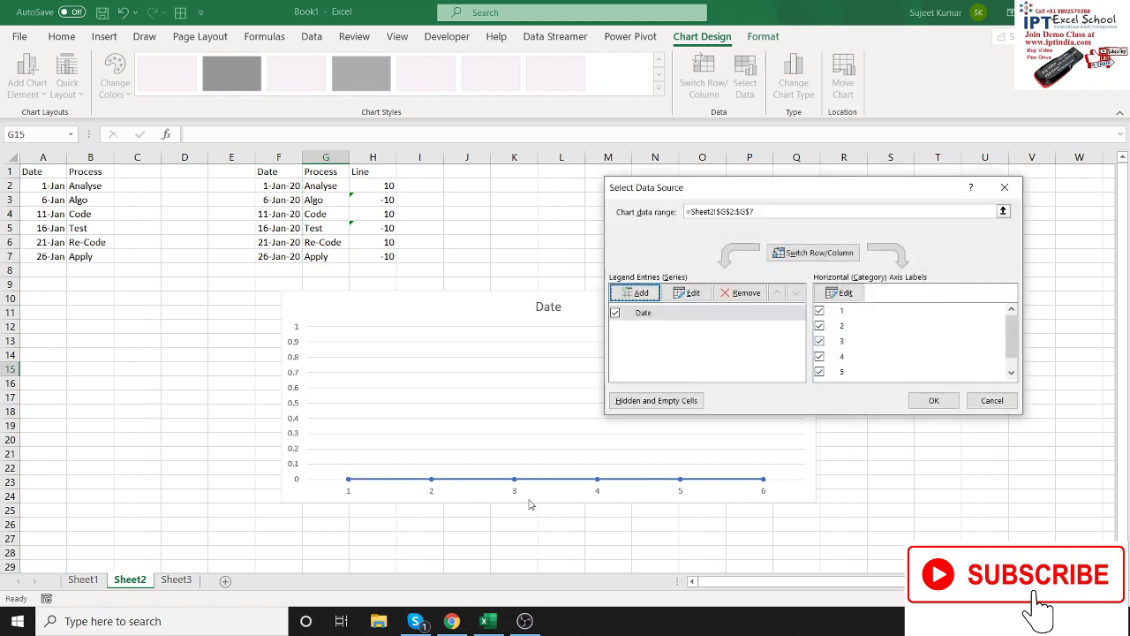
left_click(832, 292)
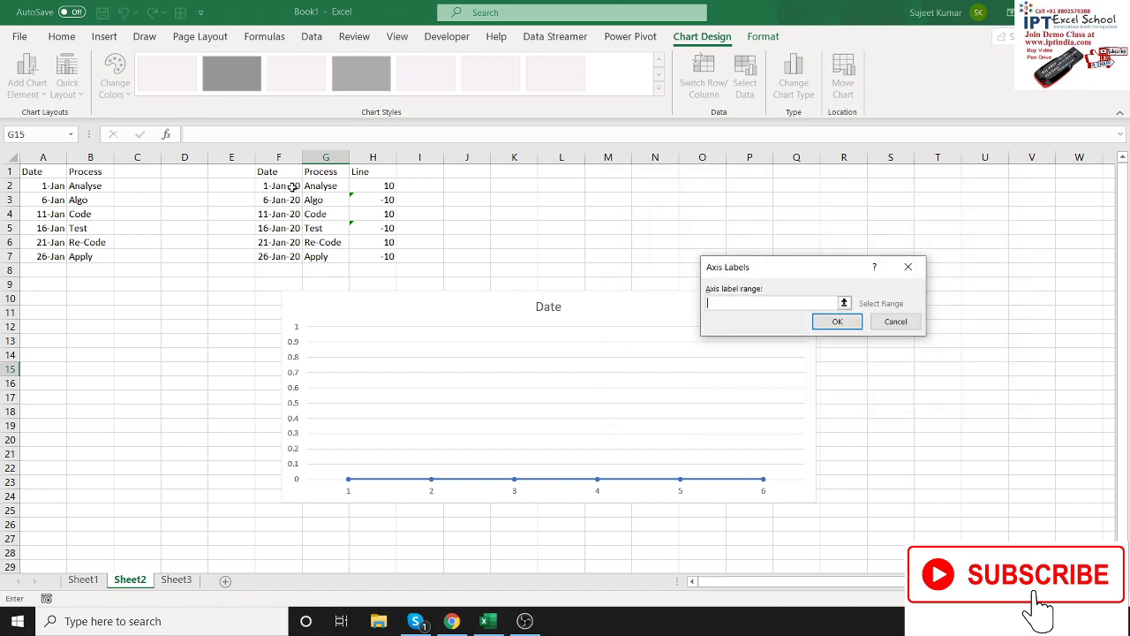
left_click_drag(293, 185, 290, 257)
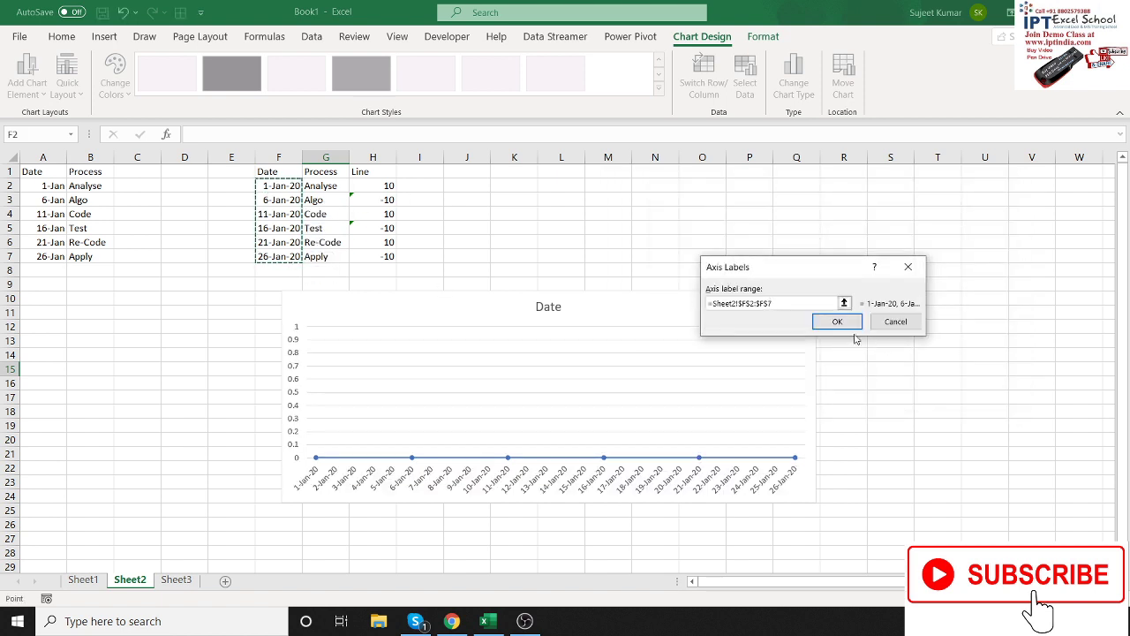
left_click(853, 322)
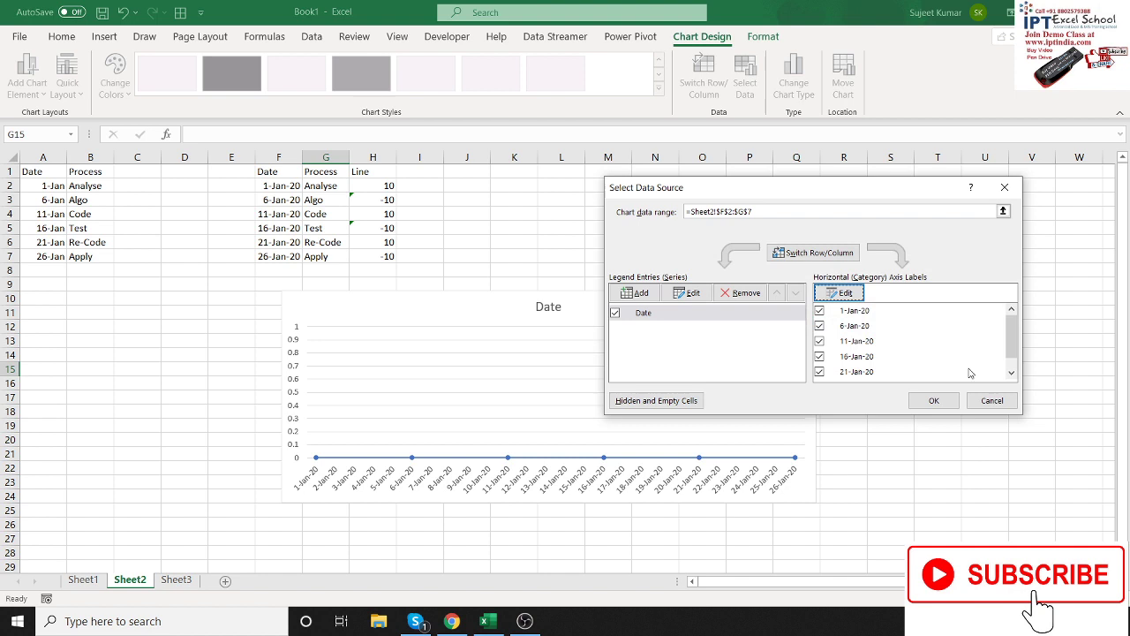
left_click(934, 401)
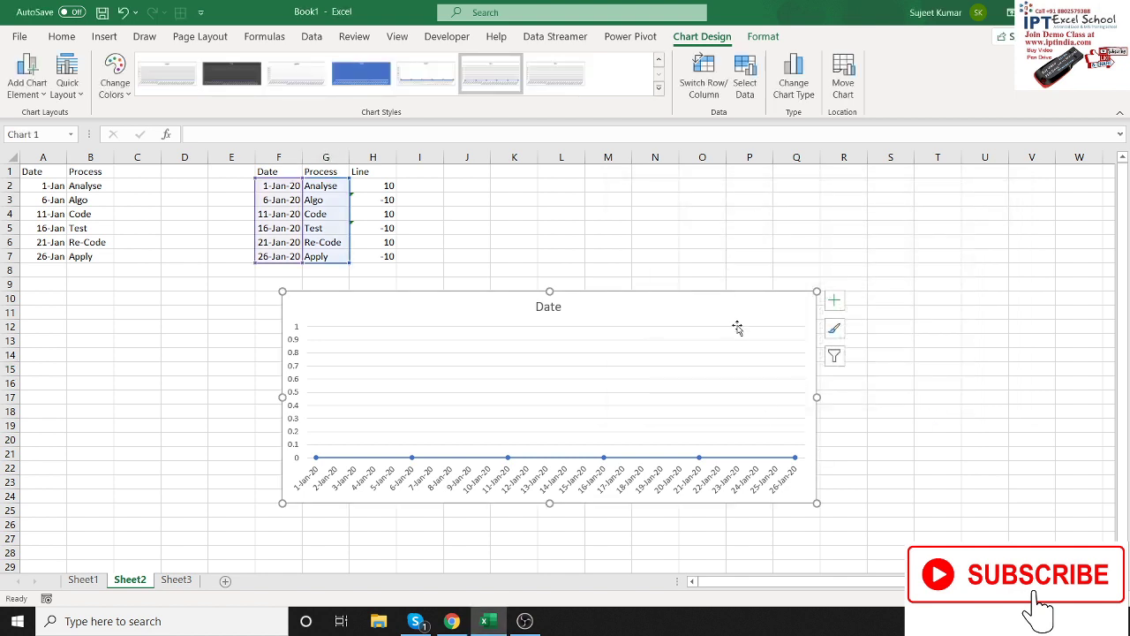
Add a Process series with values H2:H7 and G2:G7 process names as axis labels
right_click(707, 321)
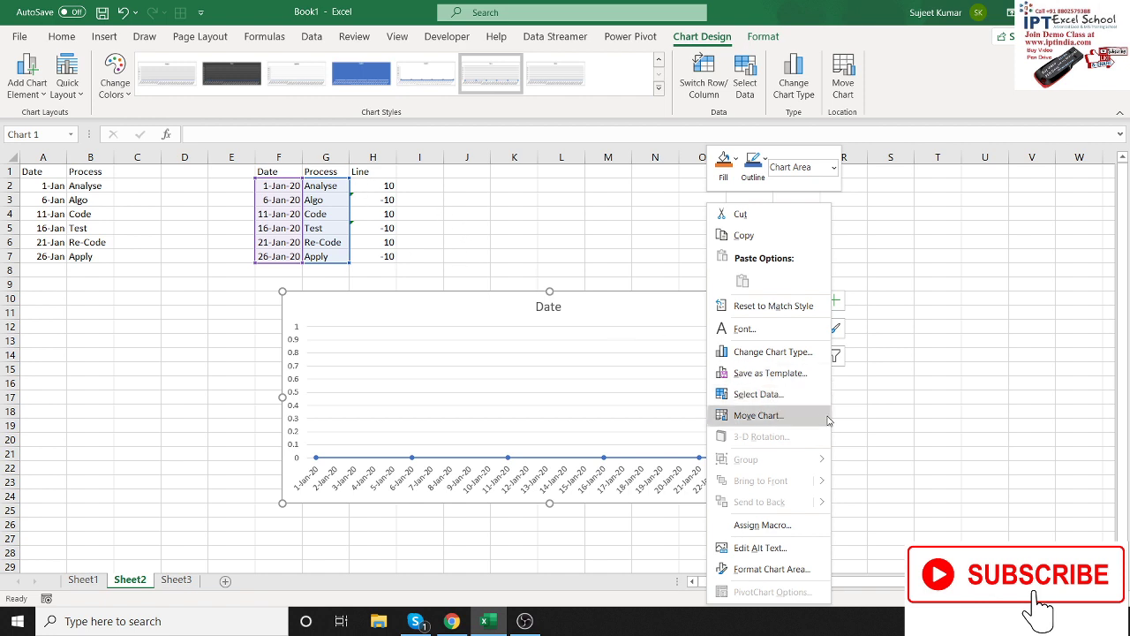
left_click(796, 397)
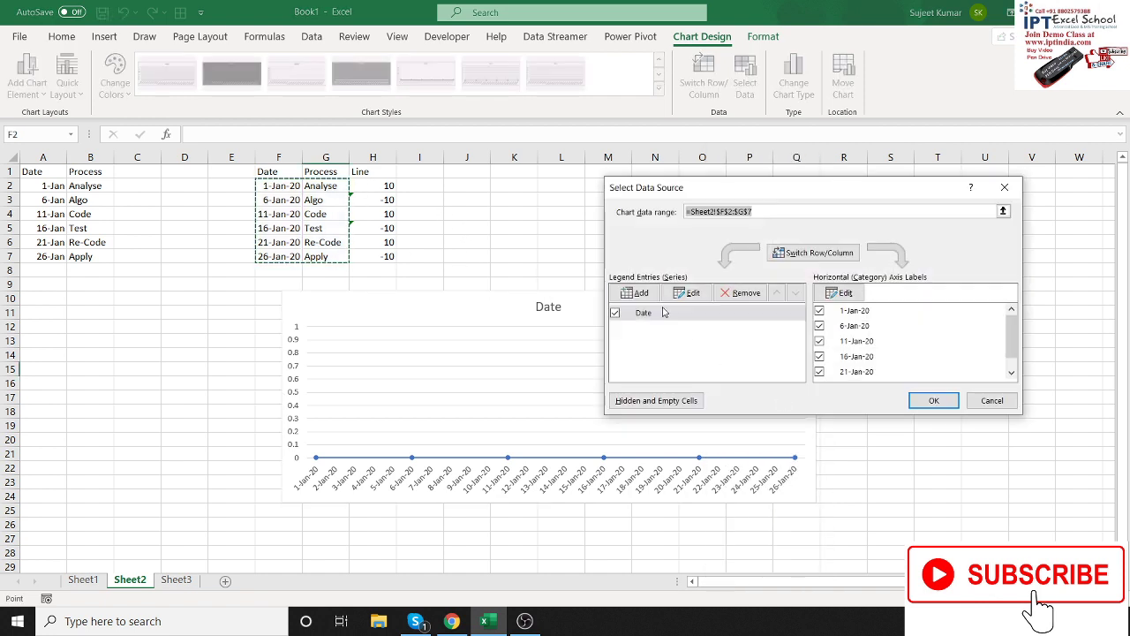
left_click(633, 295)
type("Process")
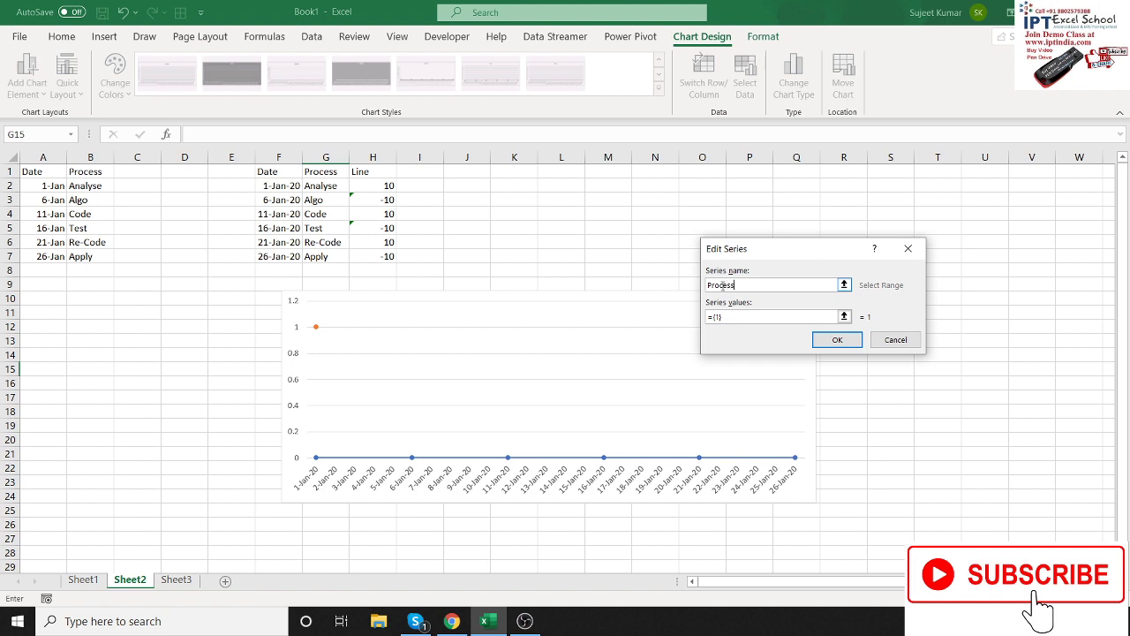
left_click(737, 320)
left_click_drag(369, 186, 376, 257)
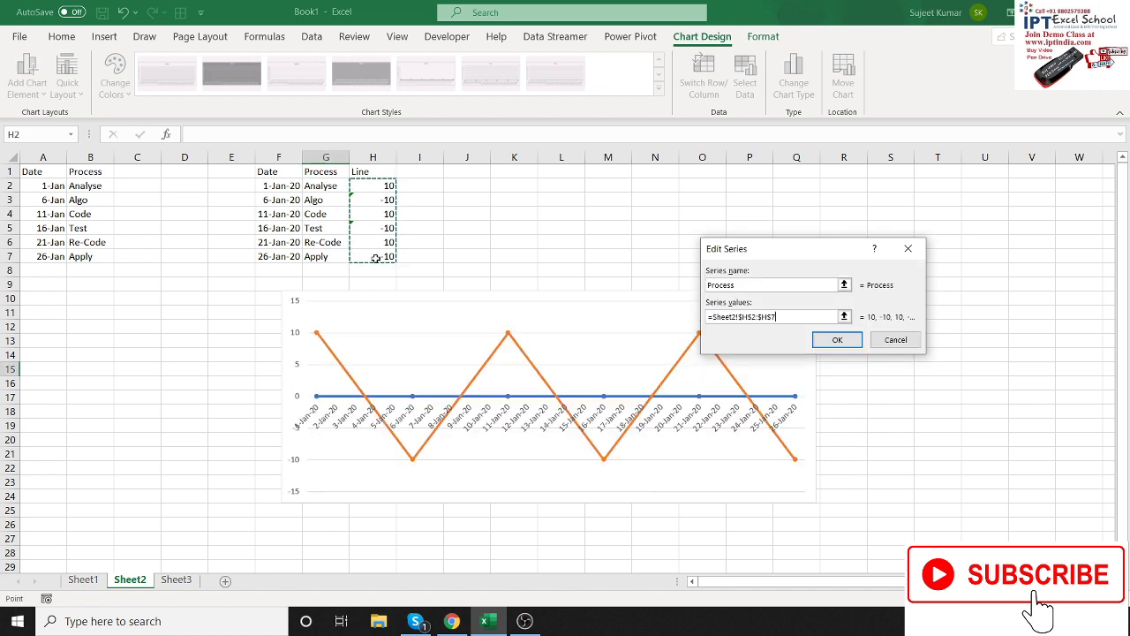
left_click(834, 342)
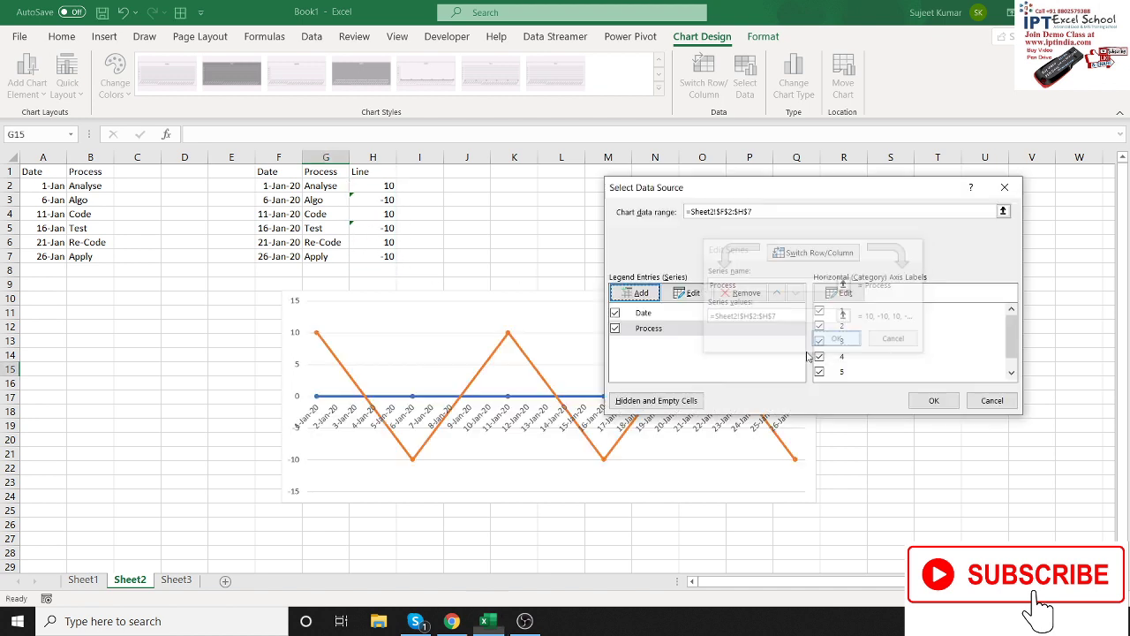
left_click(841, 292)
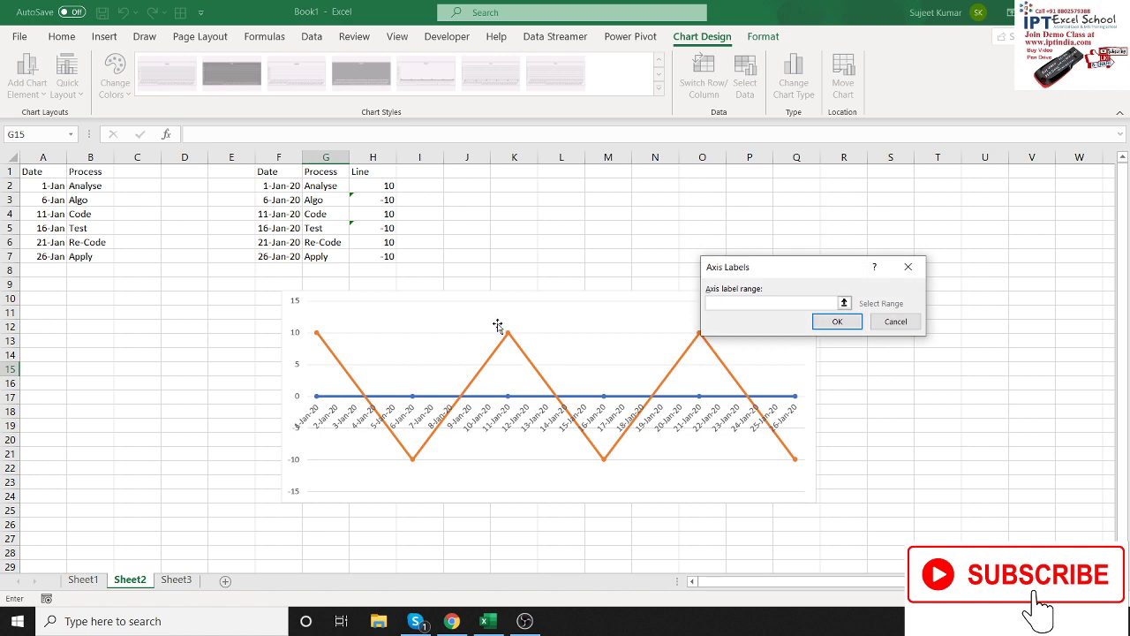
left_click_drag(333, 186, 339, 256)
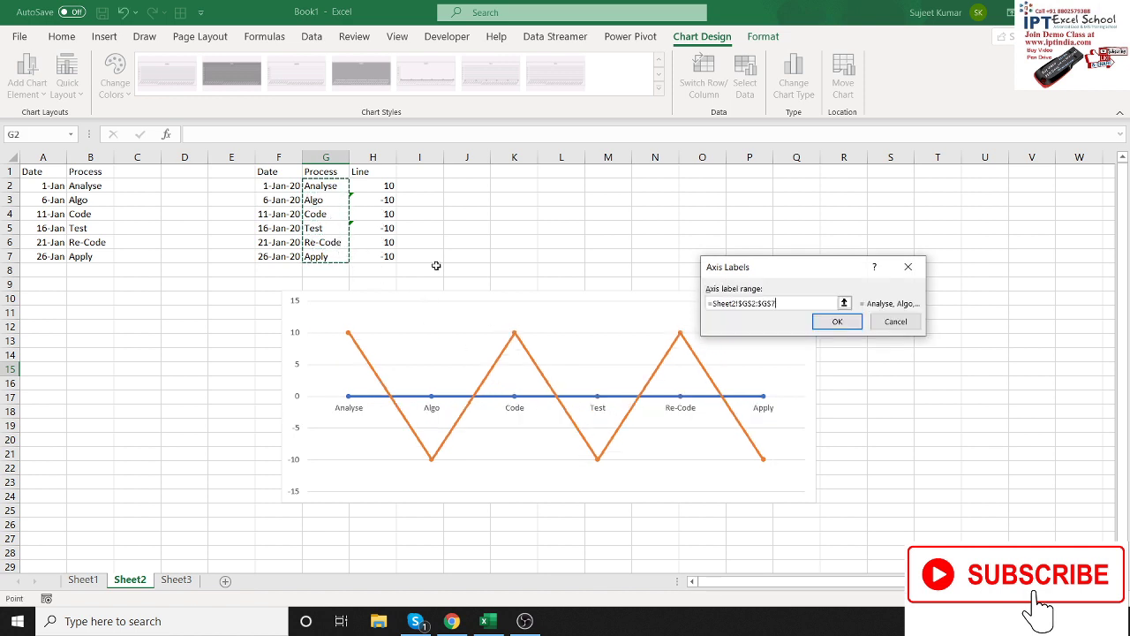
left_click(836, 323)
left_click(930, 399)
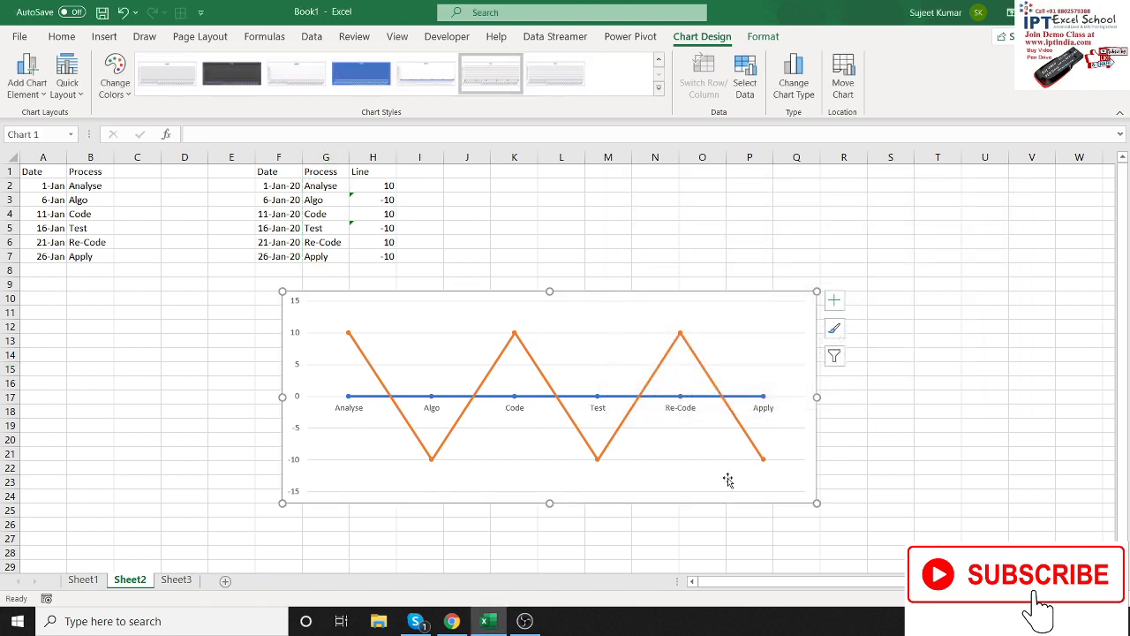
left_click(716, 389)
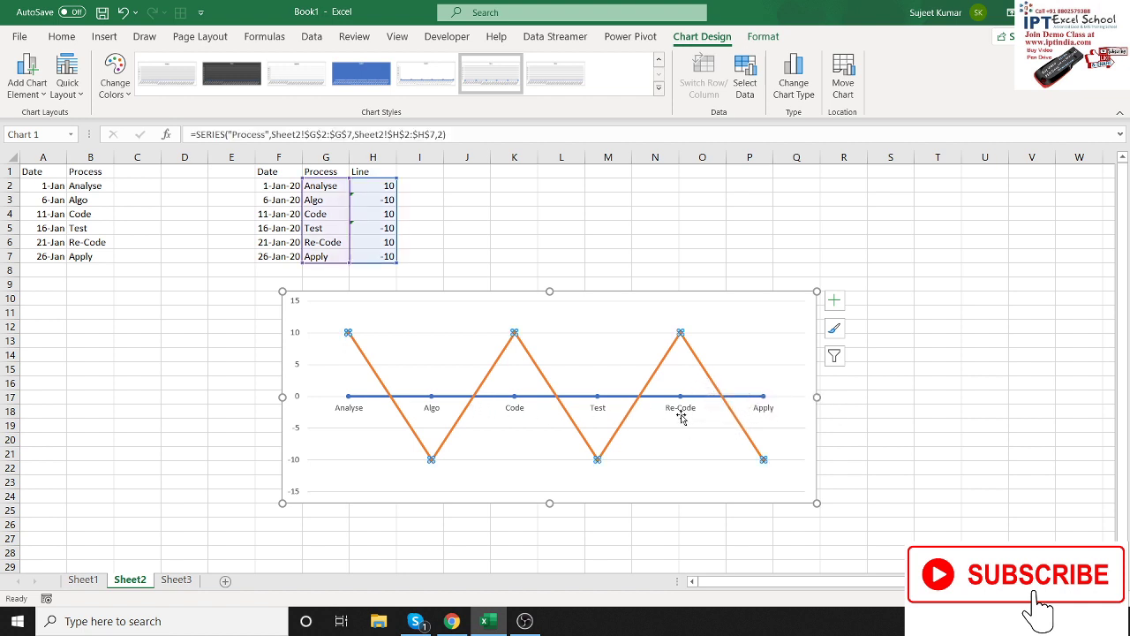
Plot the Process series on a secondary axis and delete the secondary vertical axis
right_click(703, 374)
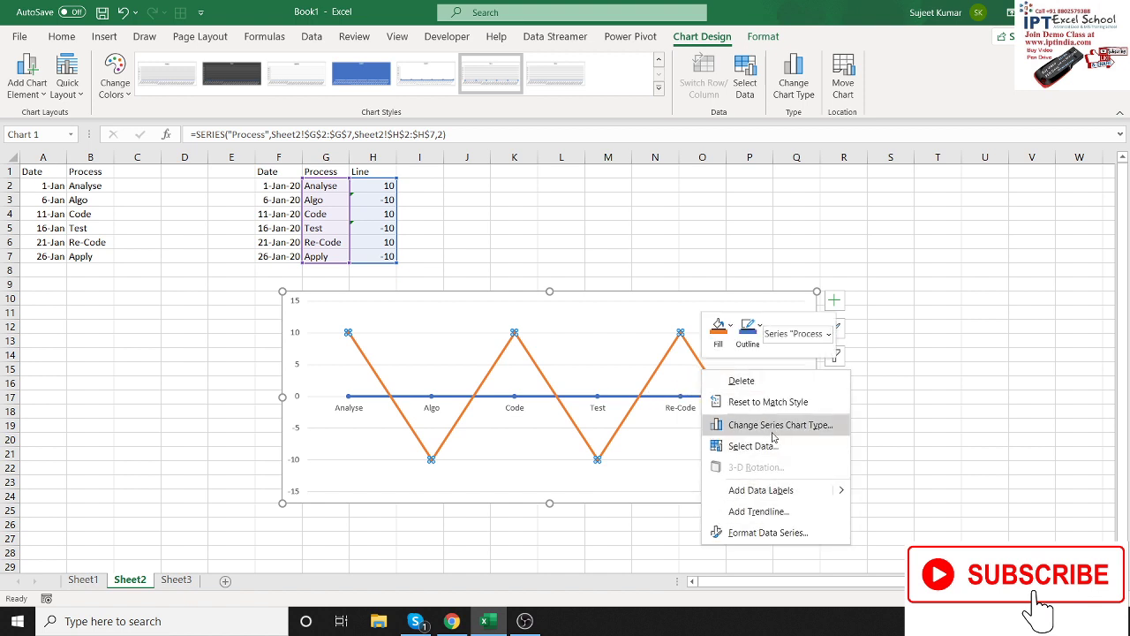
left_click(778, 532)
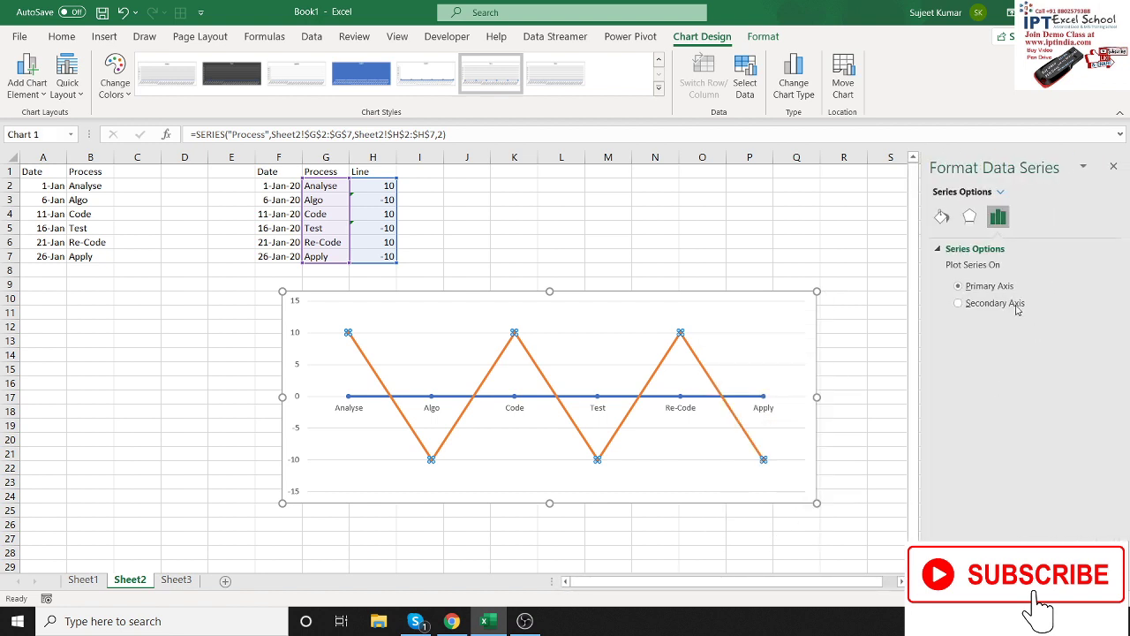
left_click(1008, 305)
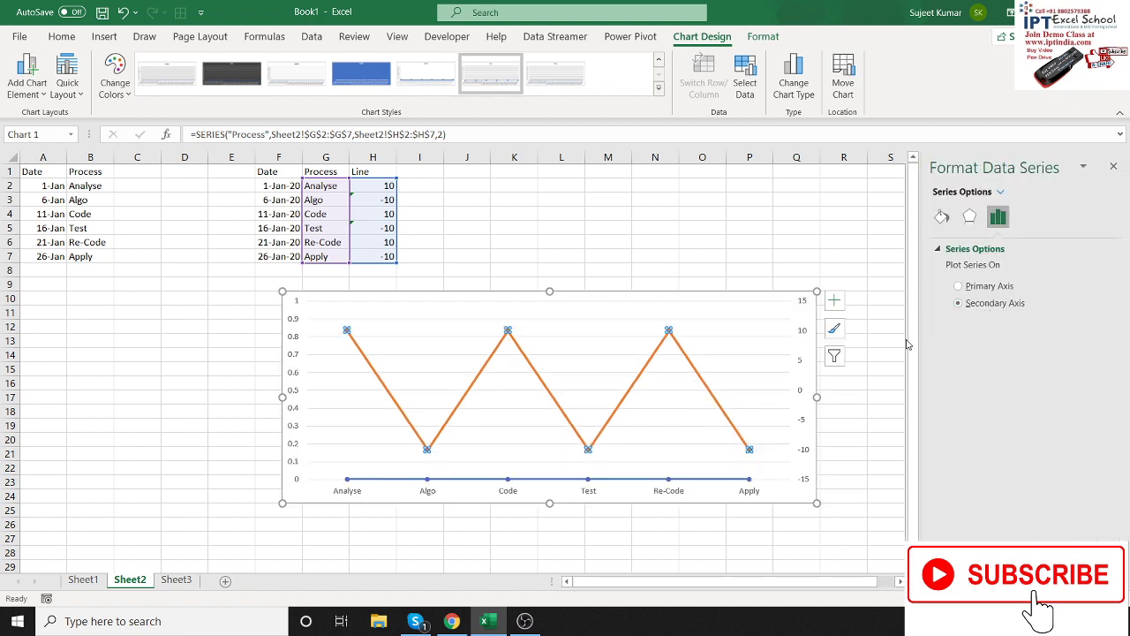
left_click(803, 398)
key("Delete")
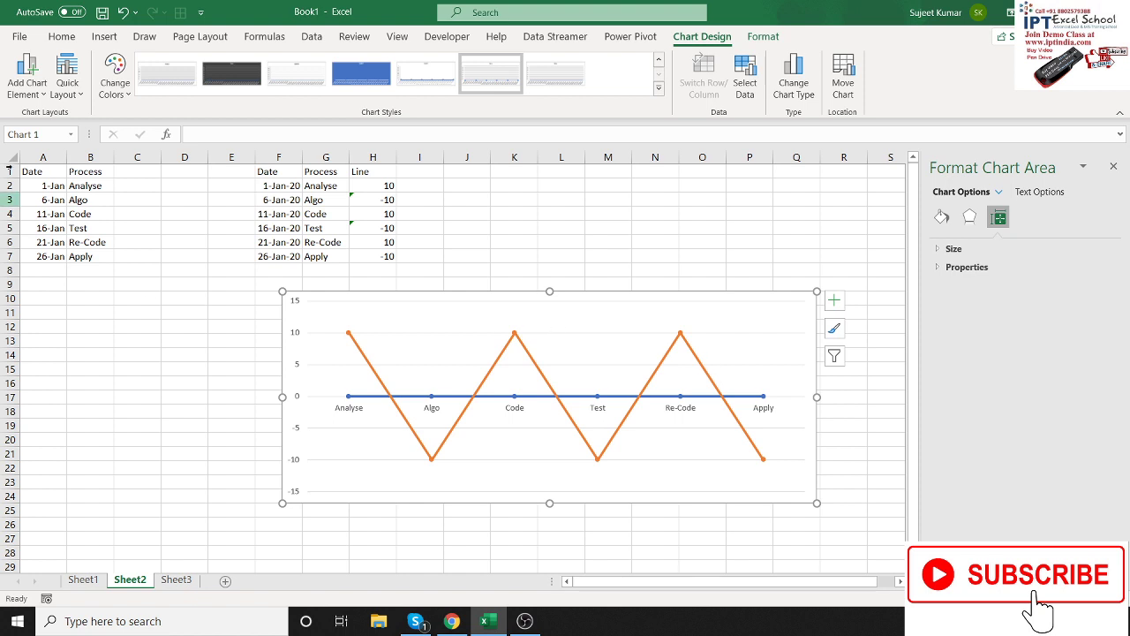
Show the primary vertical axis, spanning -15 to 15, via Add Chart Element > Axes
left_click(41, 95)
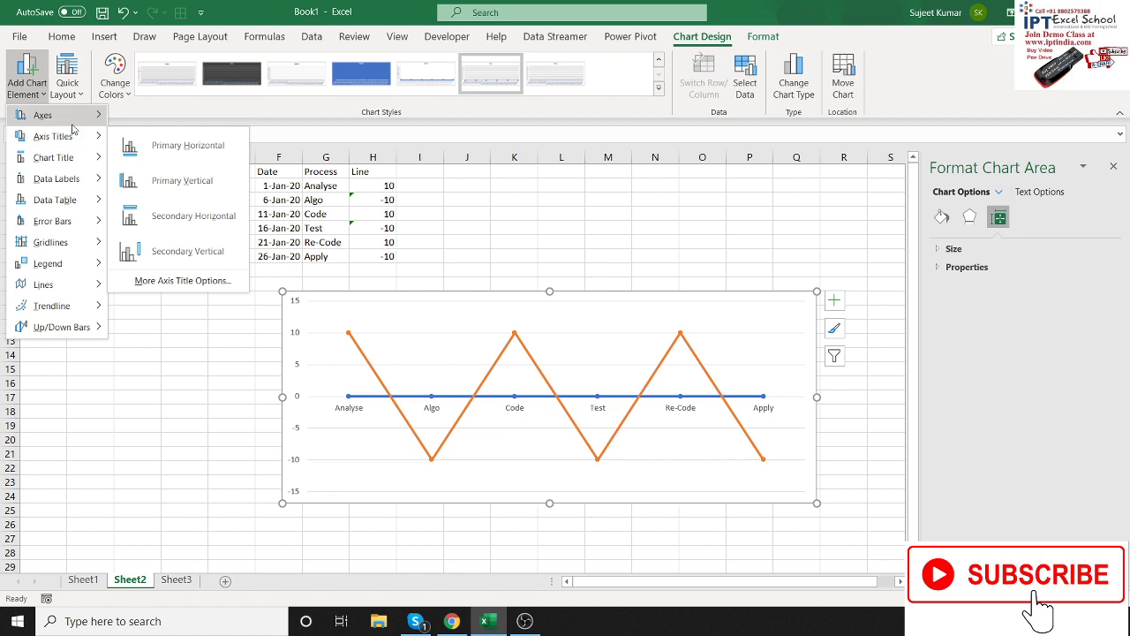
mouse_move(53, 115)
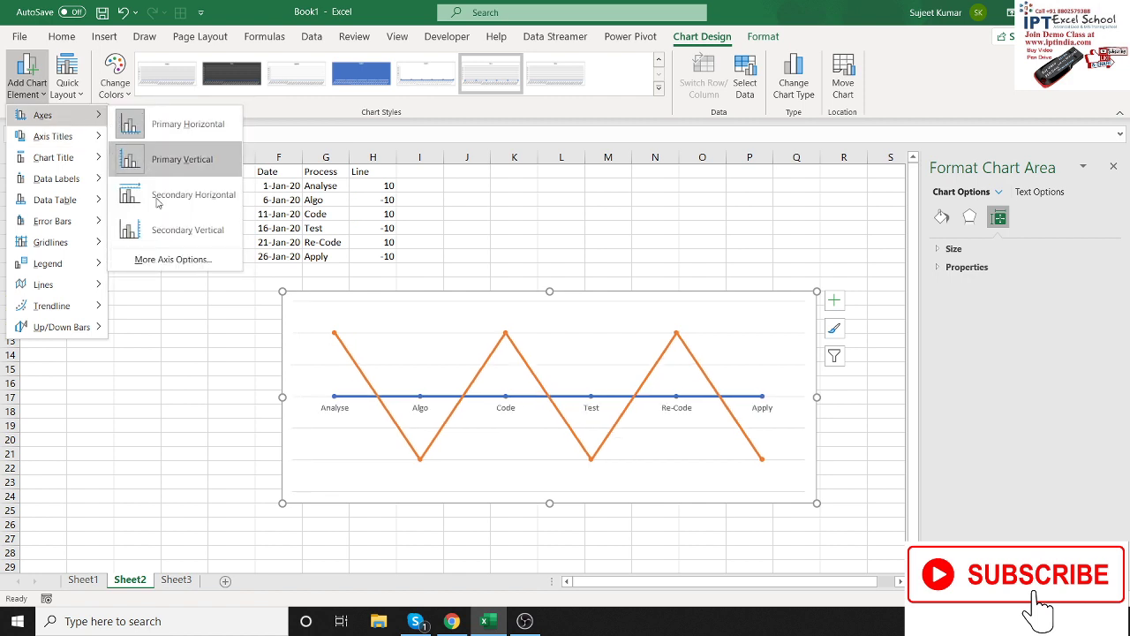
left_click(782, 505)
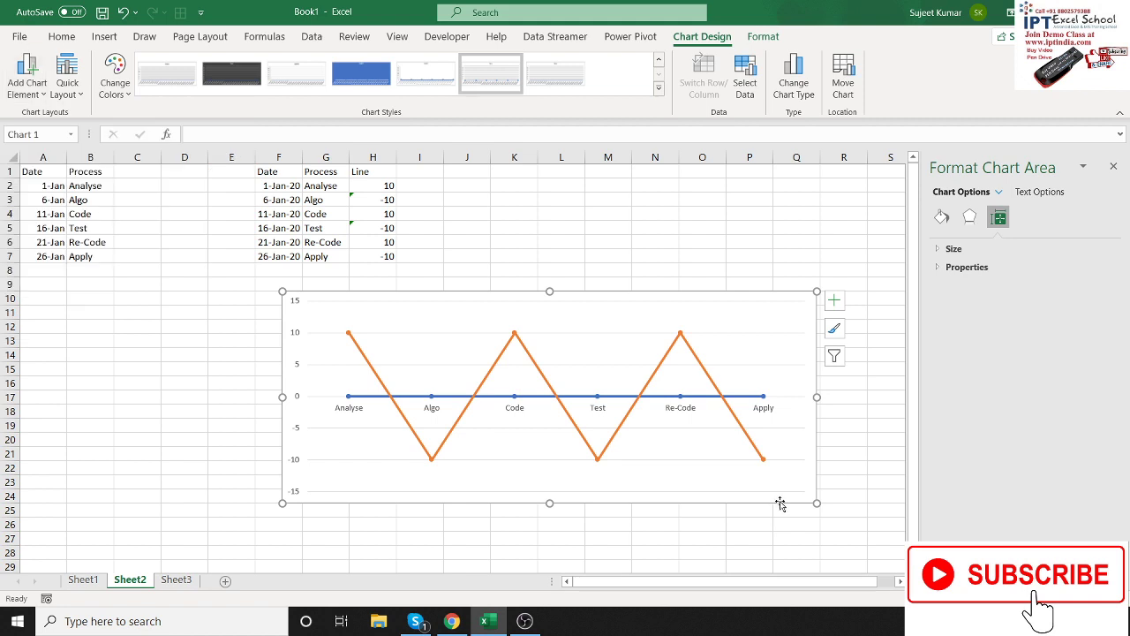
left_click(698, 398)
right_click(698, 399)
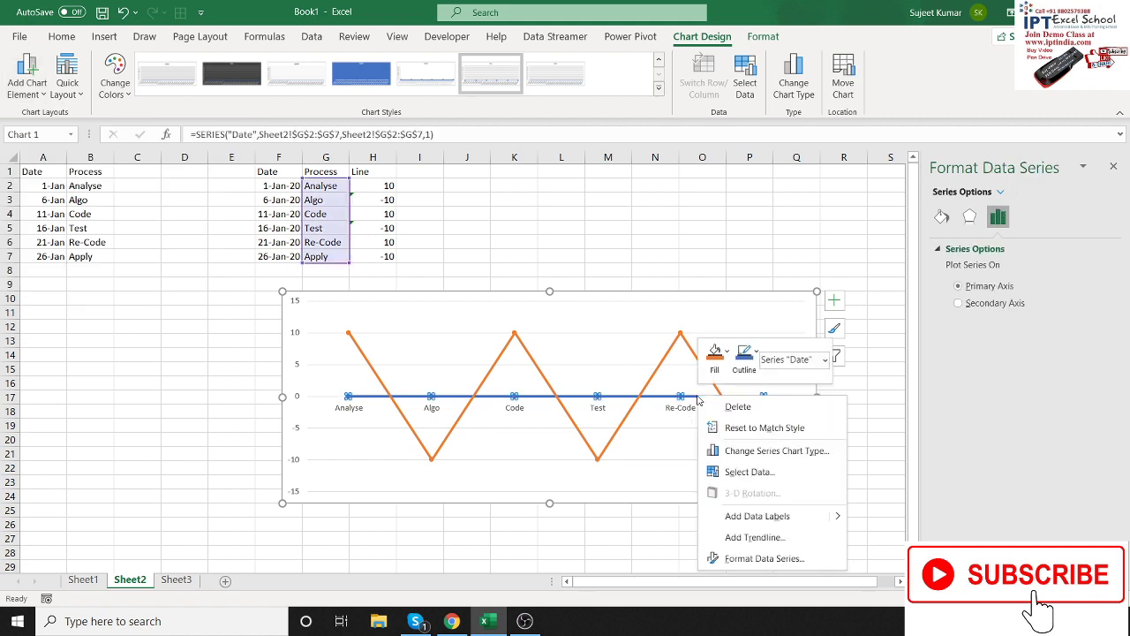
key("Escape")
right_click(657, 474)
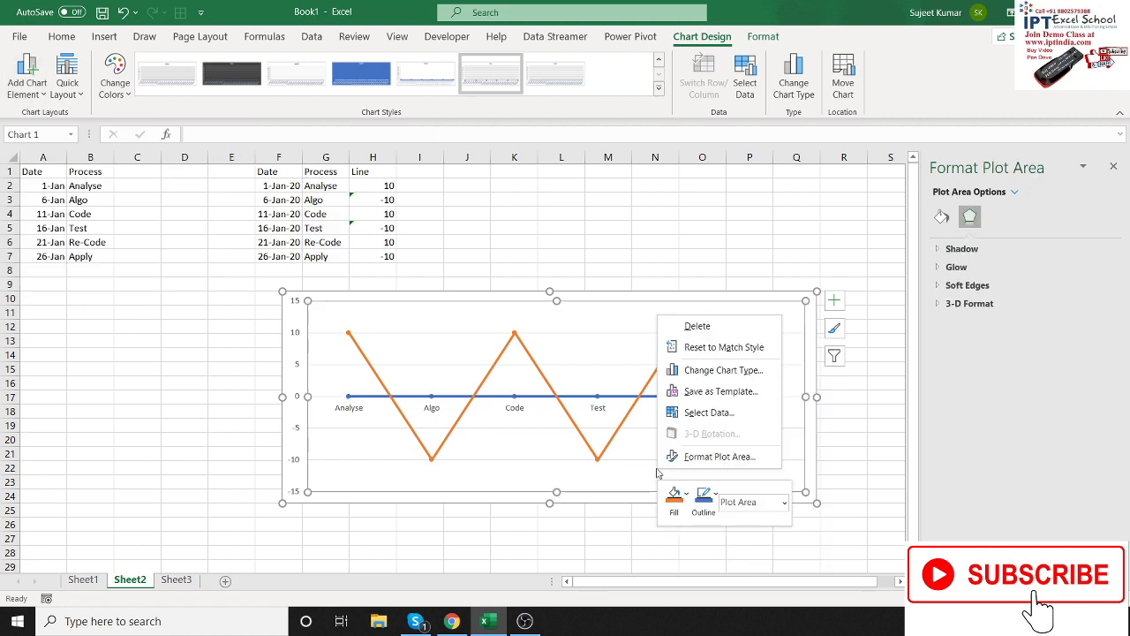
Open the chart's Select Data settings and pick the Date series
left_click(709, 412)
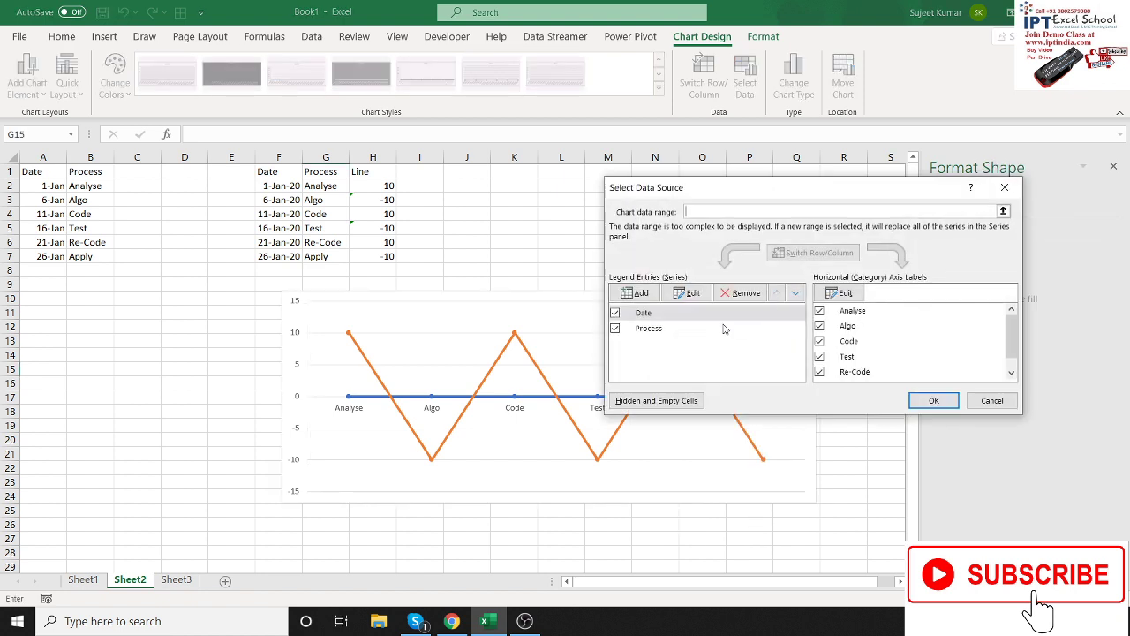
left_click(677, 330)
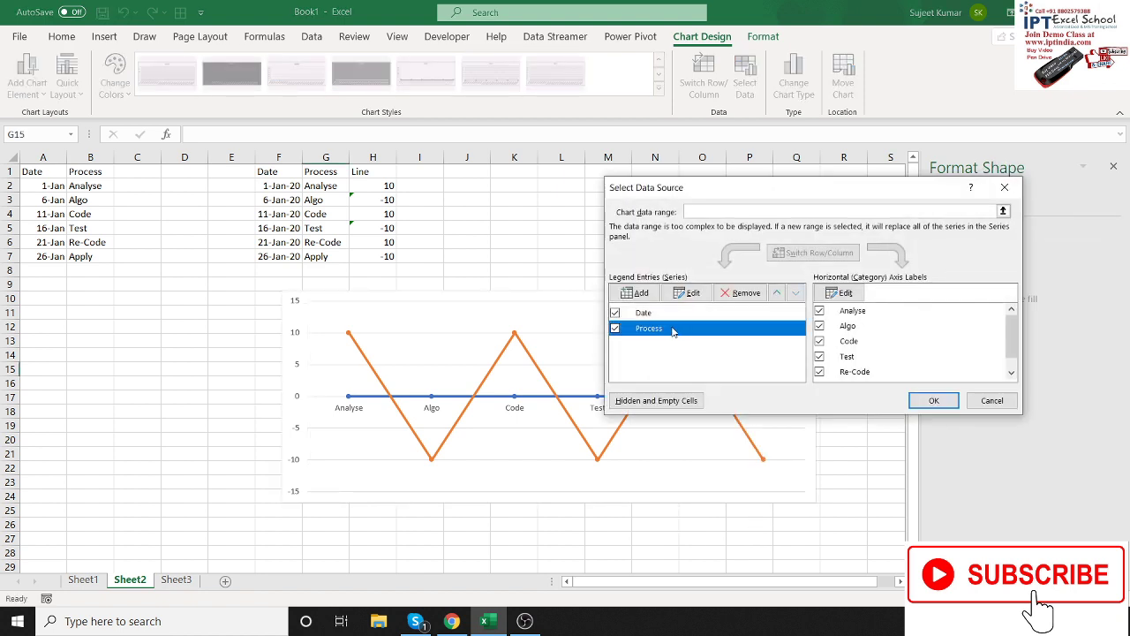
left_click(674, 318)
left_click(672, 324)
left_click(666, 318)
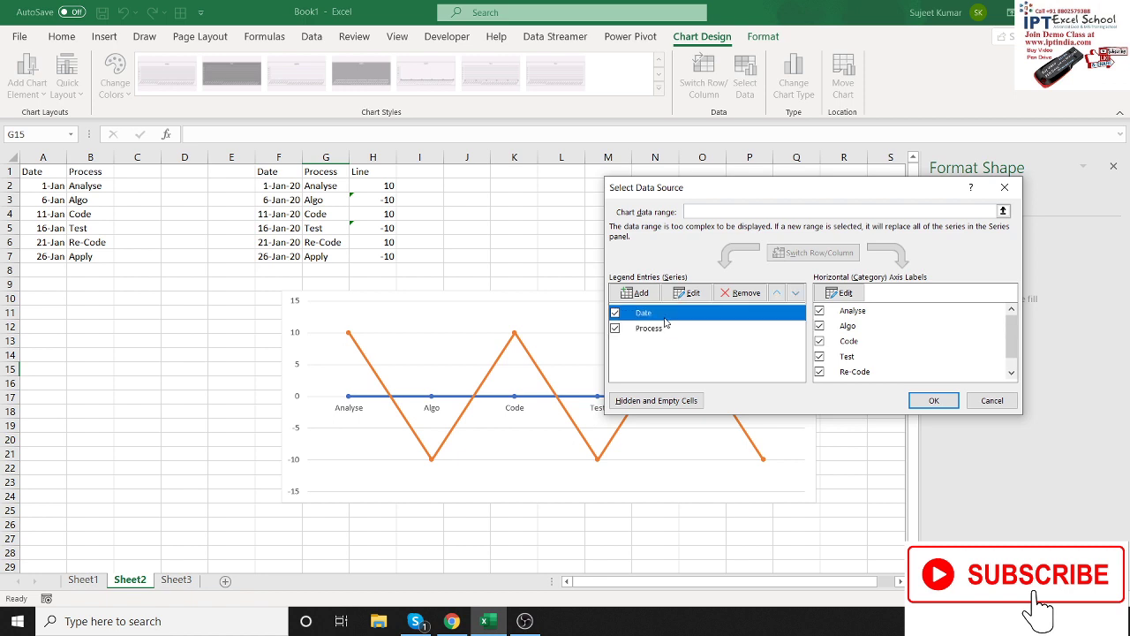
left_click(666, 329)
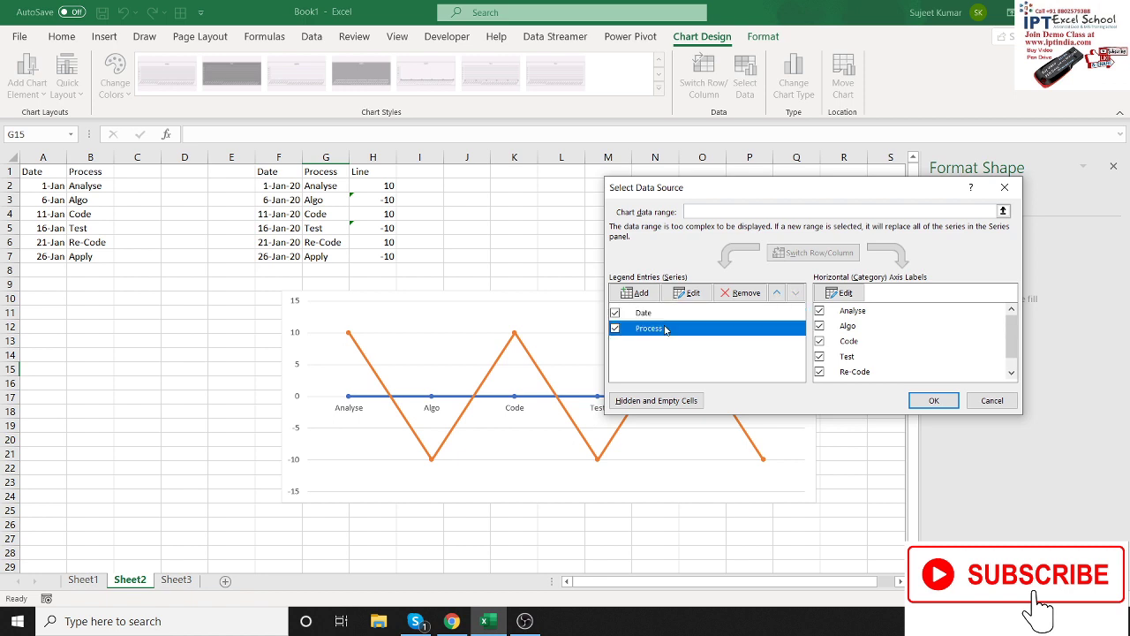
left_click(667, 318)
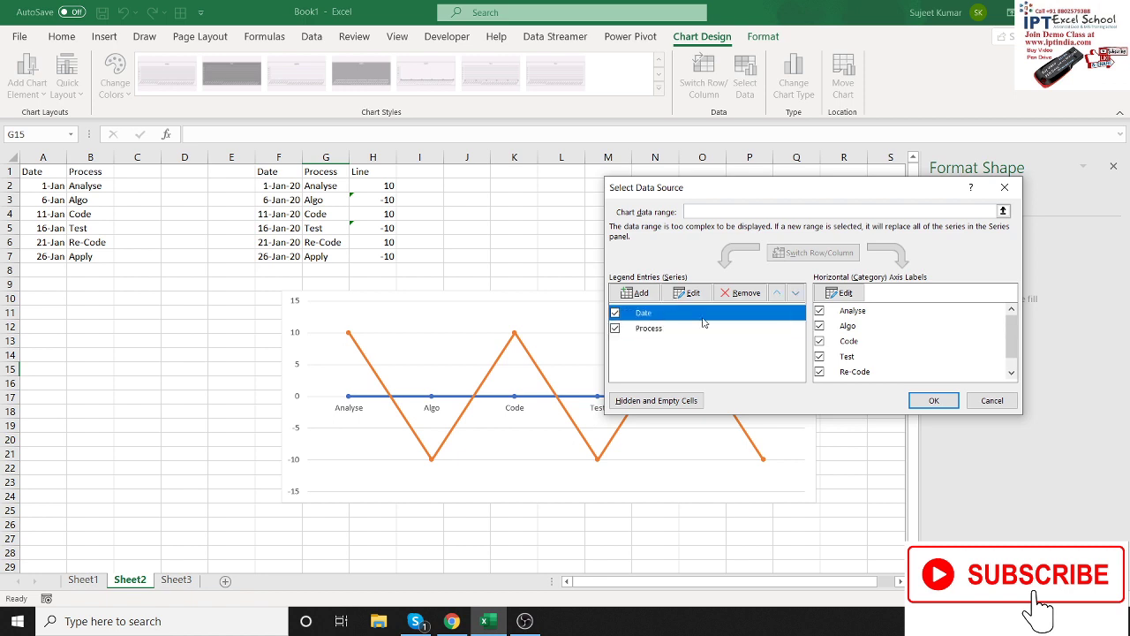
Use the dates in F2:F7 as the horizontal axis labels and apply
left_click(855, 295)
left_click(284, 187)
left_click_drag(285, 187, 281, 256)
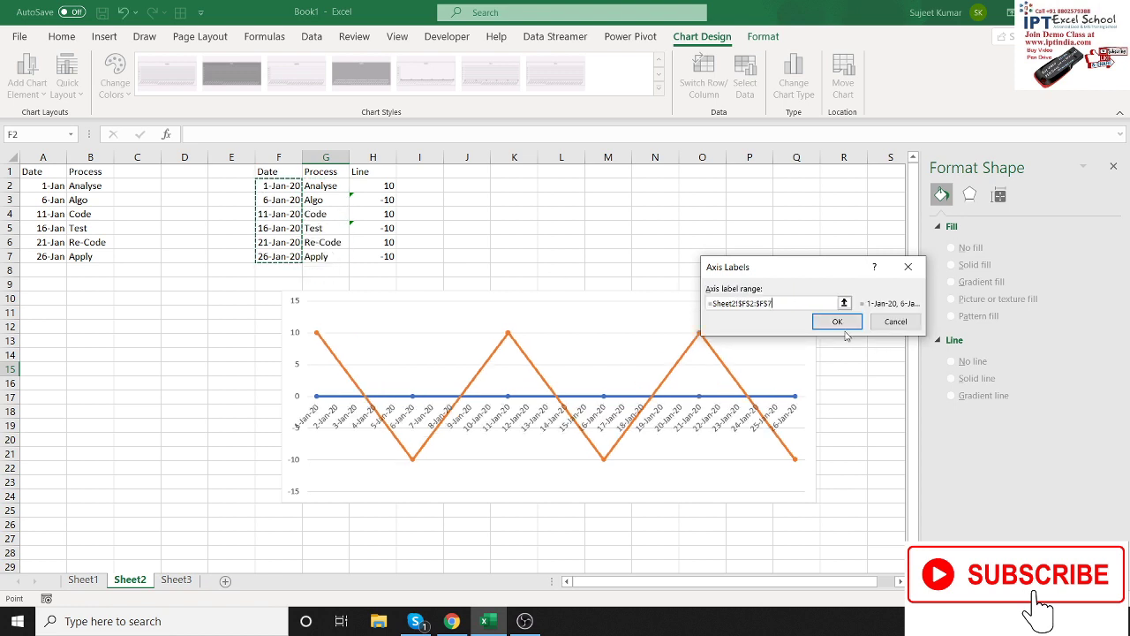
left_click(837, 321)
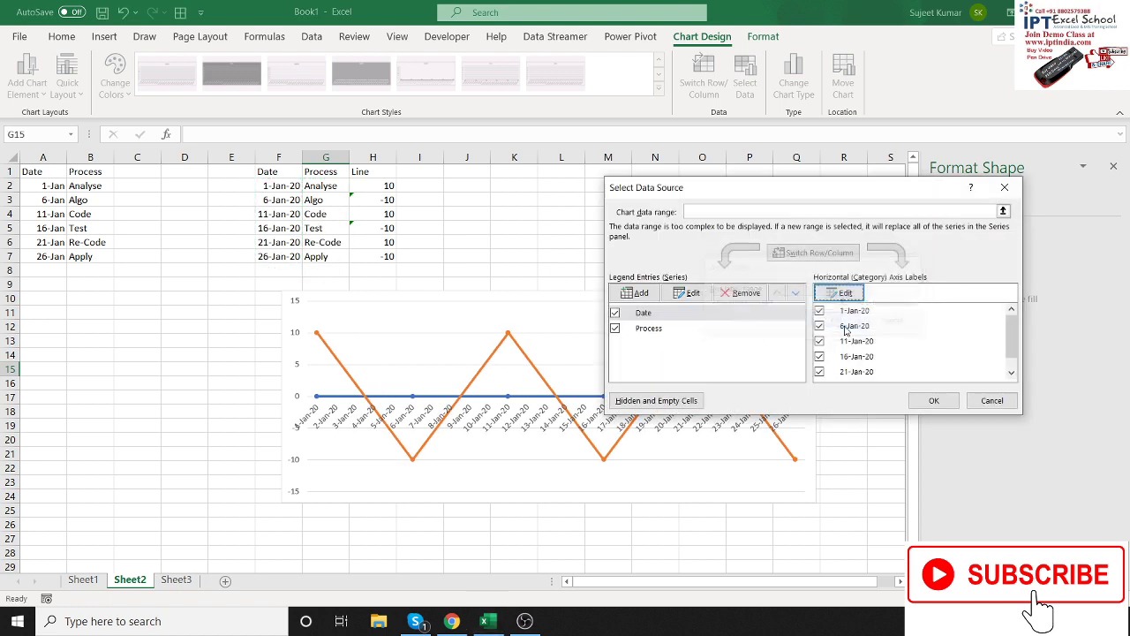
left_click(648, 328)
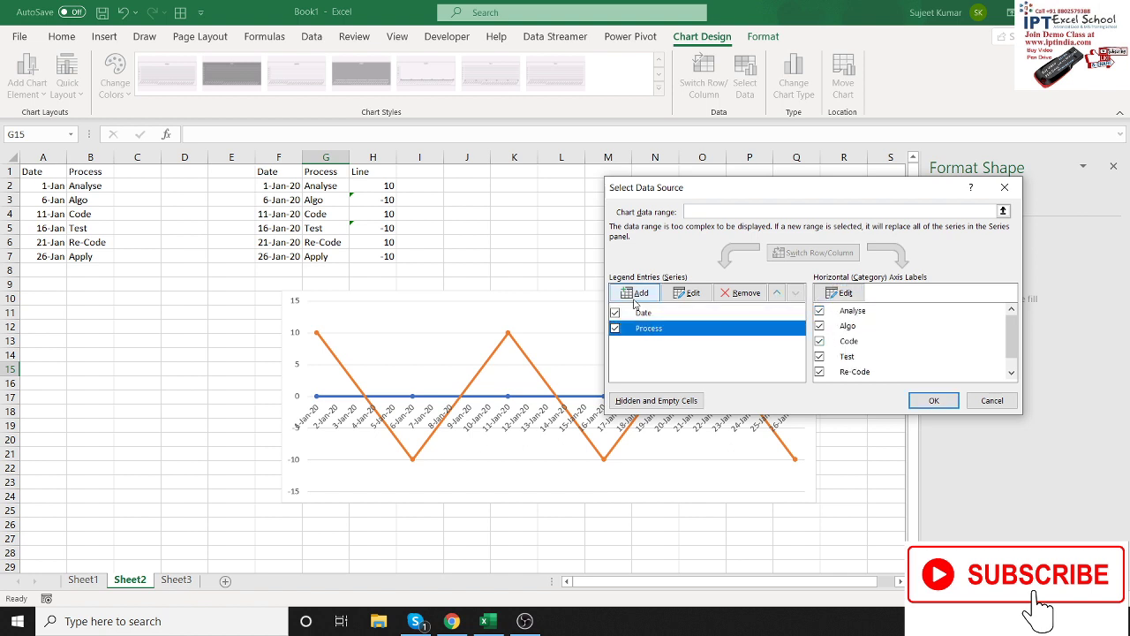
left_click(653, 314)
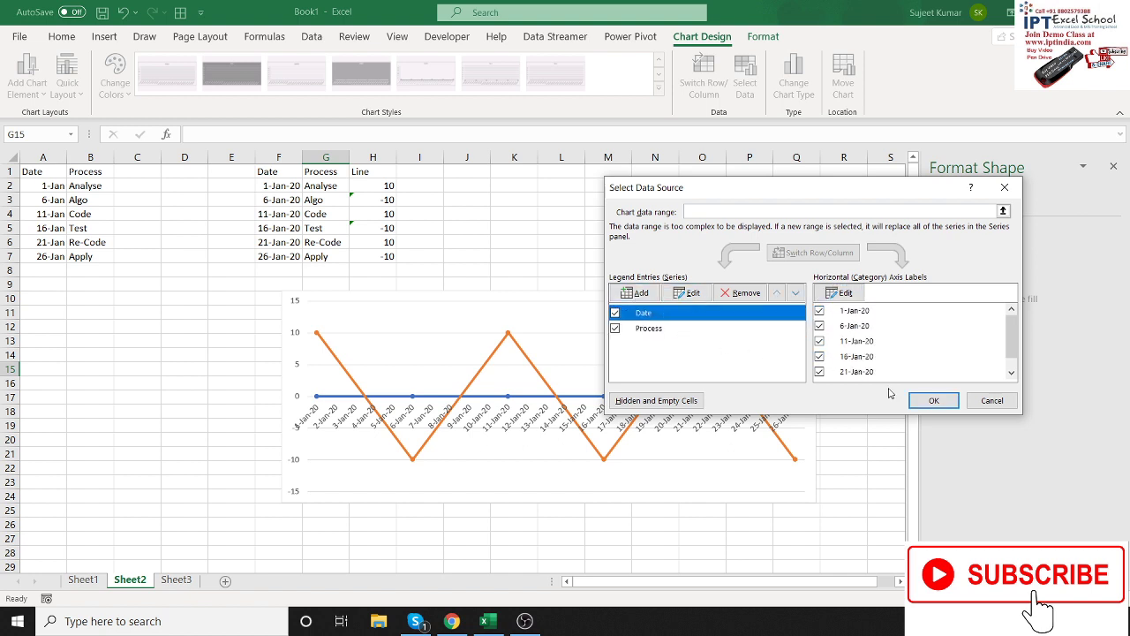
left_click(932, 400)
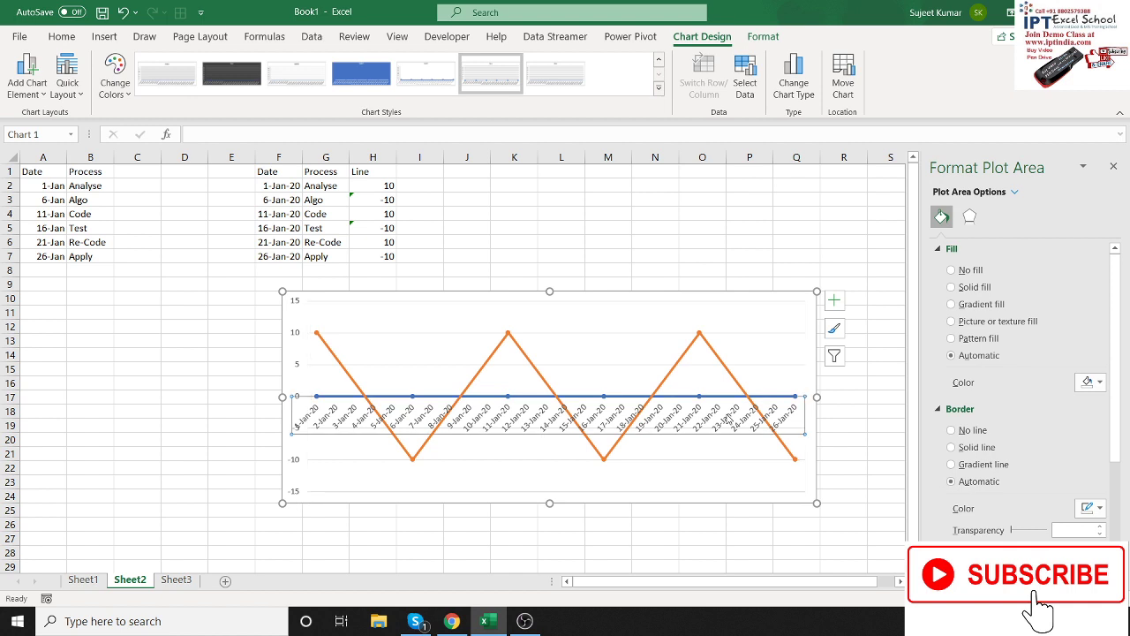
left_click(727, 420)
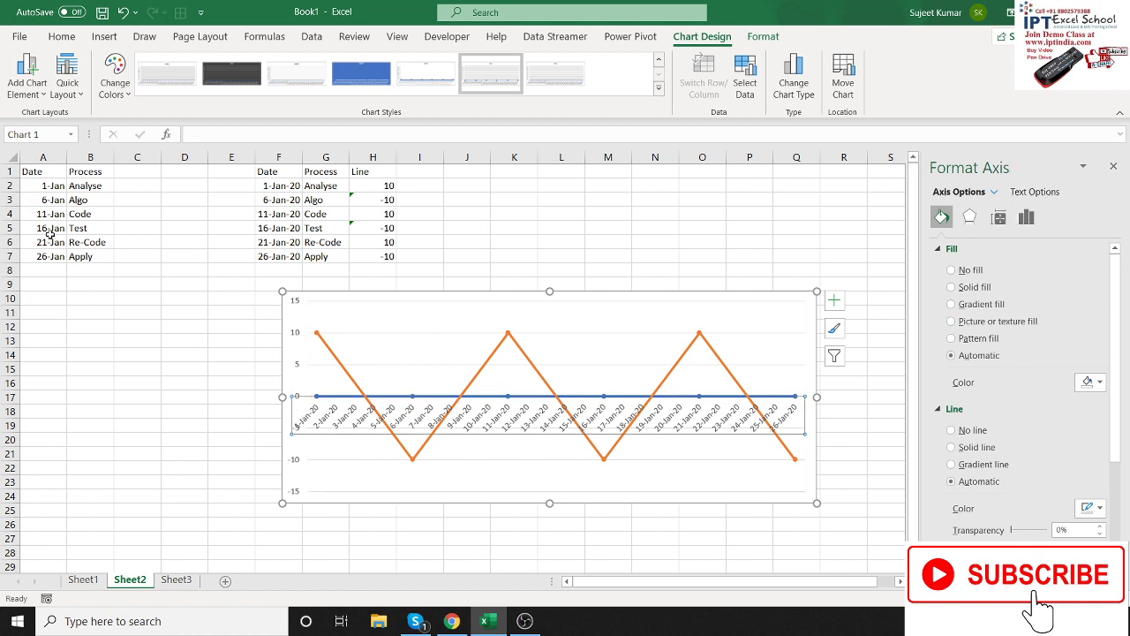
Set the date axis major unit to 5 days, labelling 1-Jan-20 through 26-Jan-20
left_click(999, 217)
left_click(1026, 217)
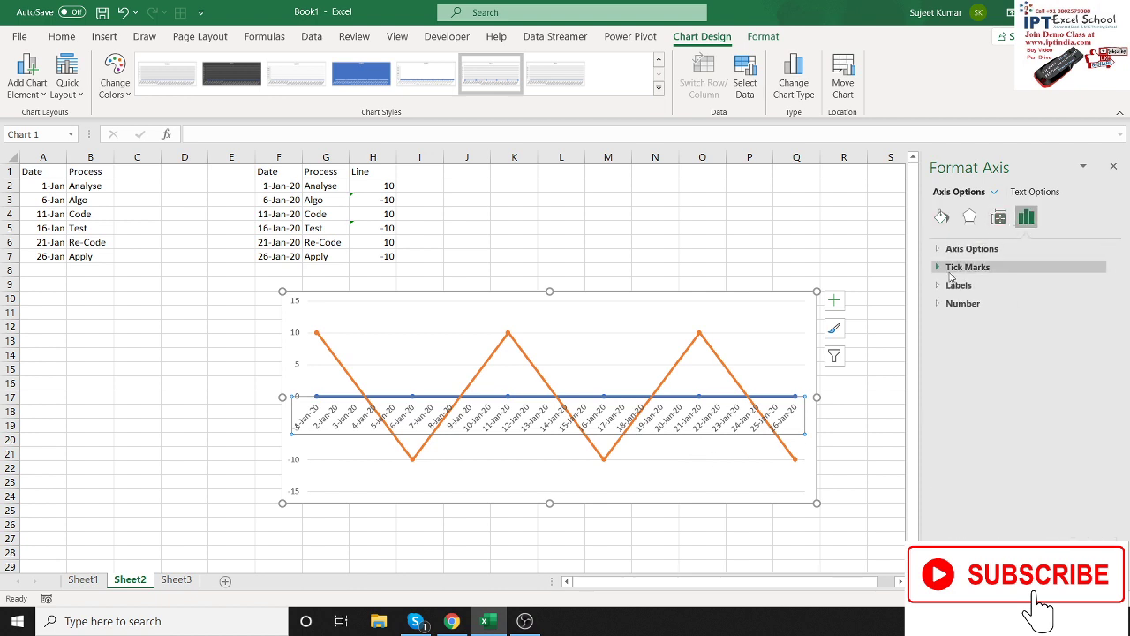
left_click(972, 248)
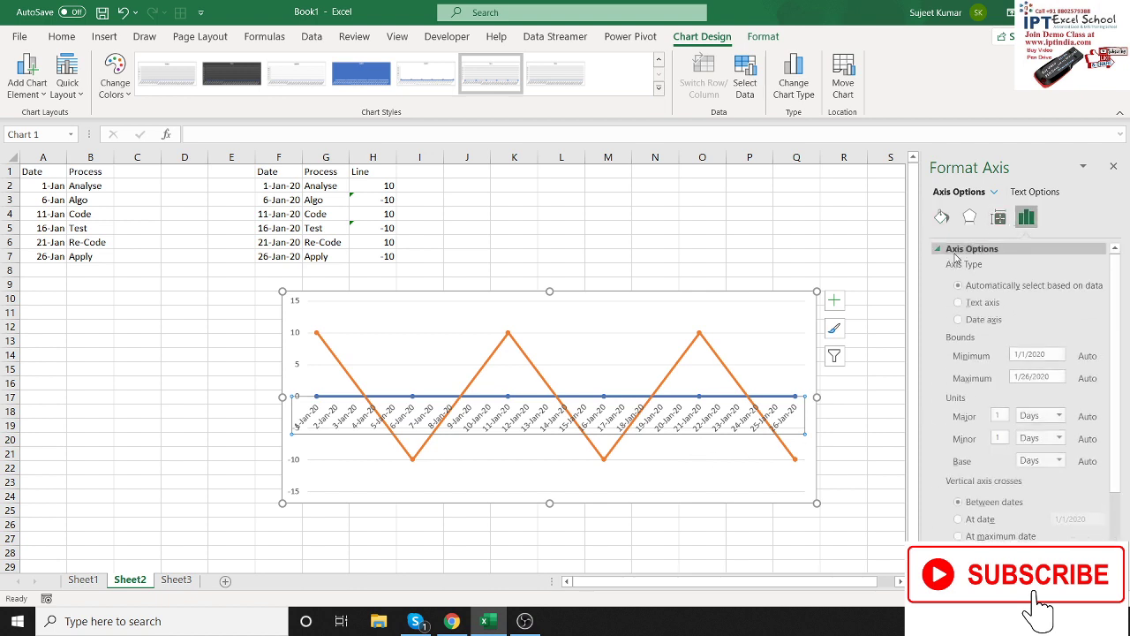
double_click(1004, 416)
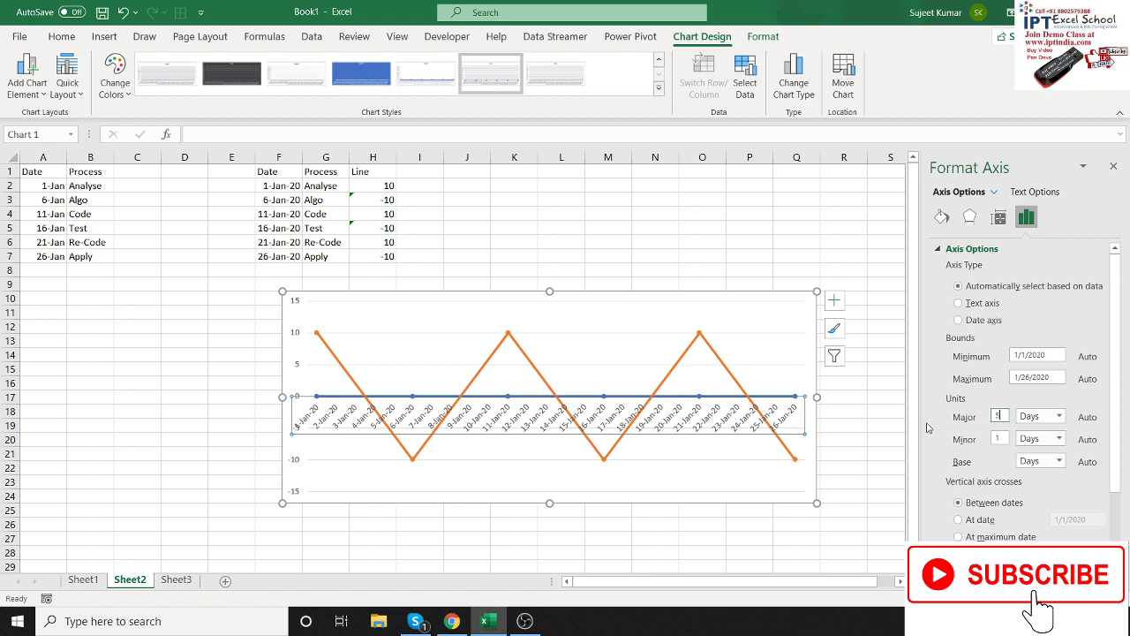
type("5")
key("Return")
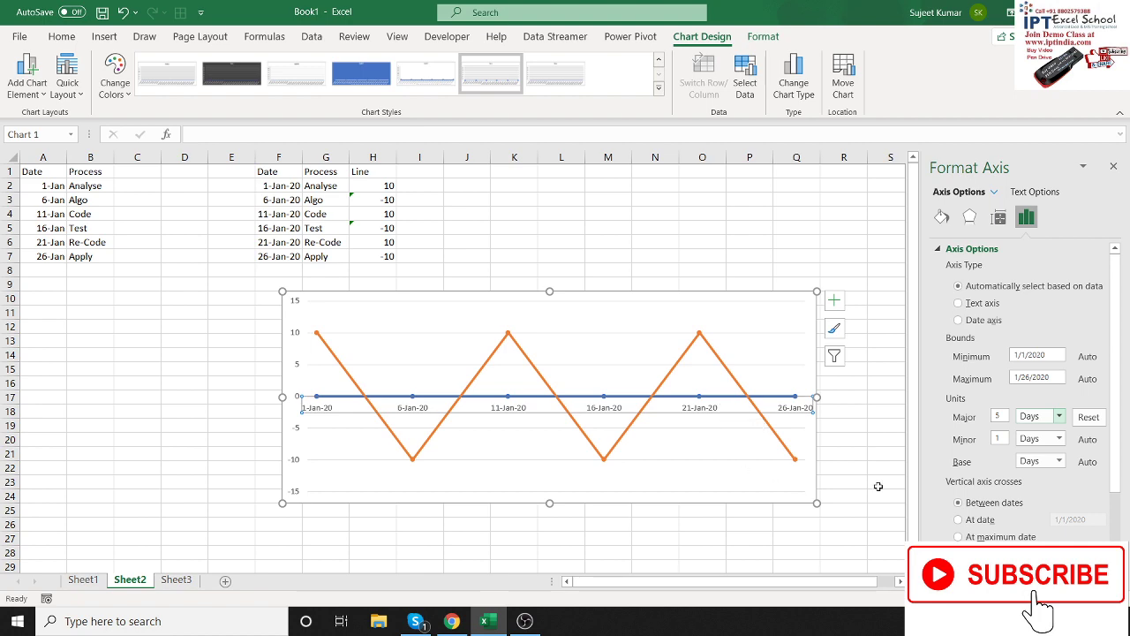
left_click(759, 314)
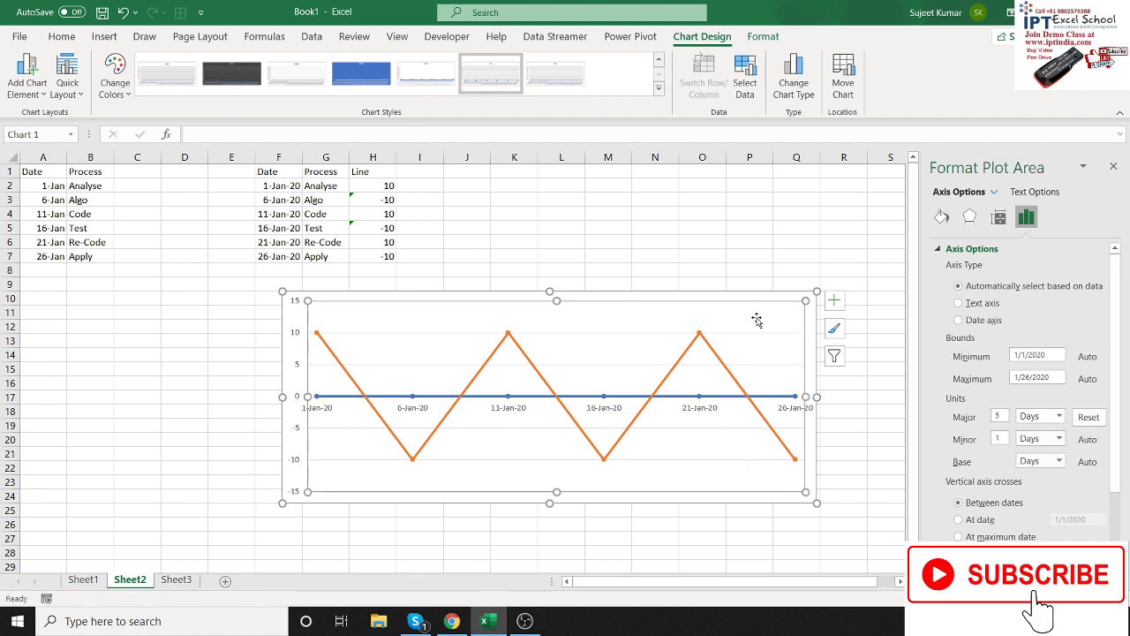
left_click(718, 358)
Change the Process series chart type to Stacked Column
right_click(718, 358)
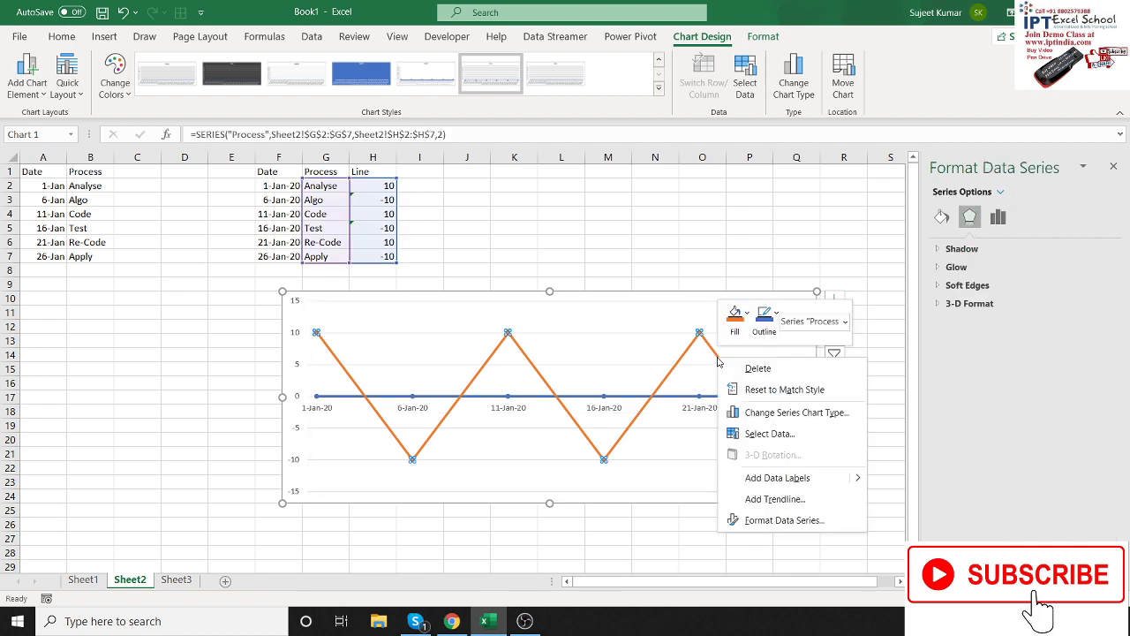
left_click(771, 413)
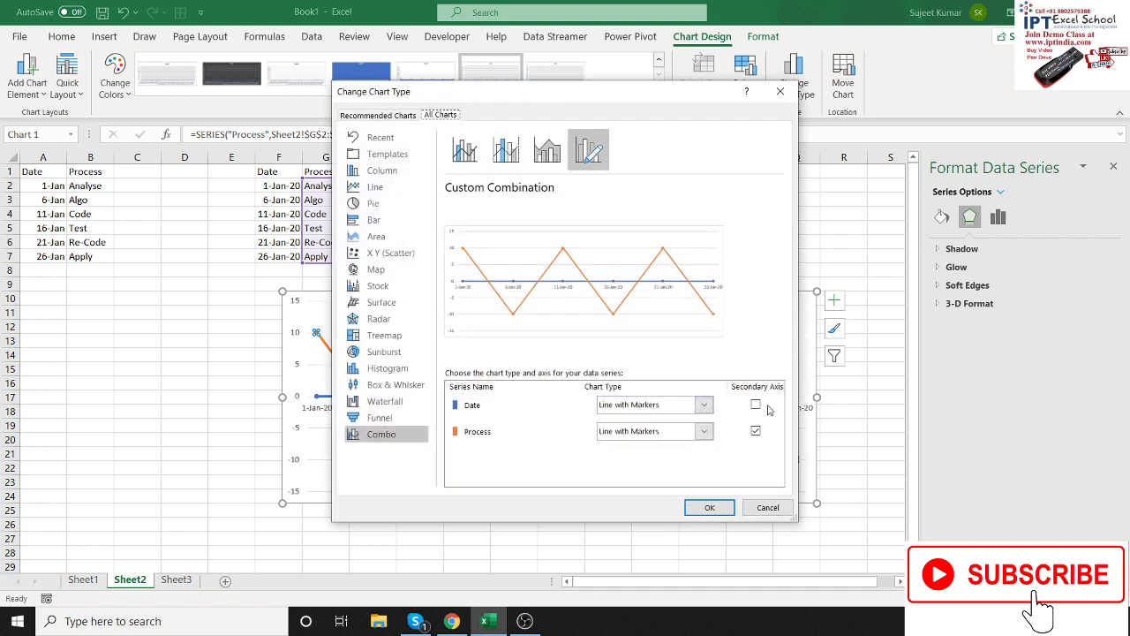
left_click(702, 432)
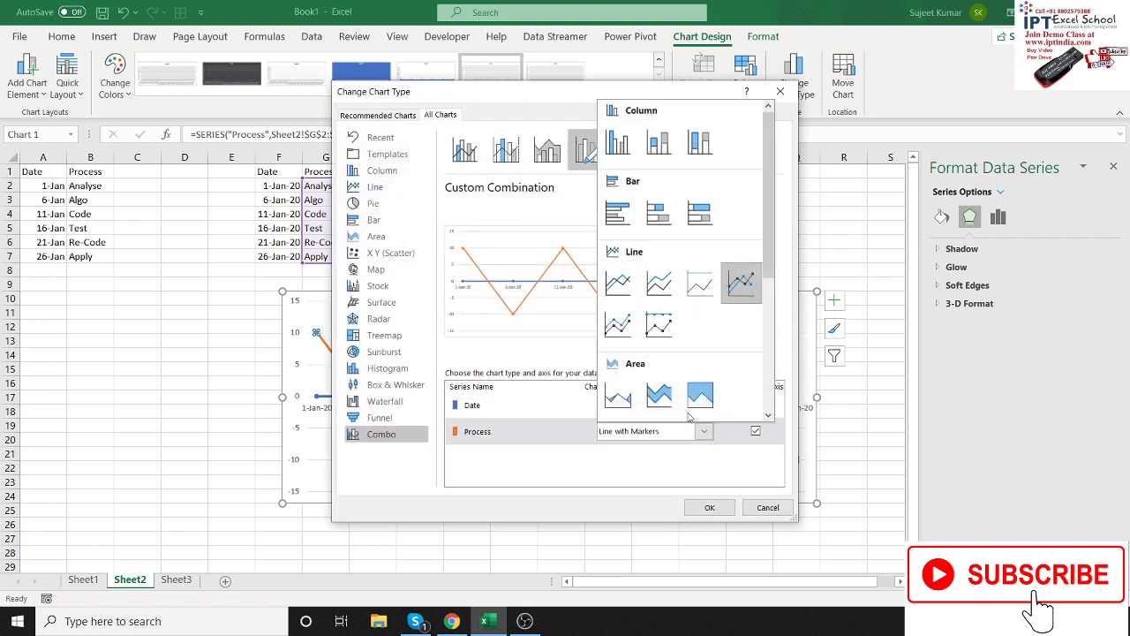
left_click(666, 156)
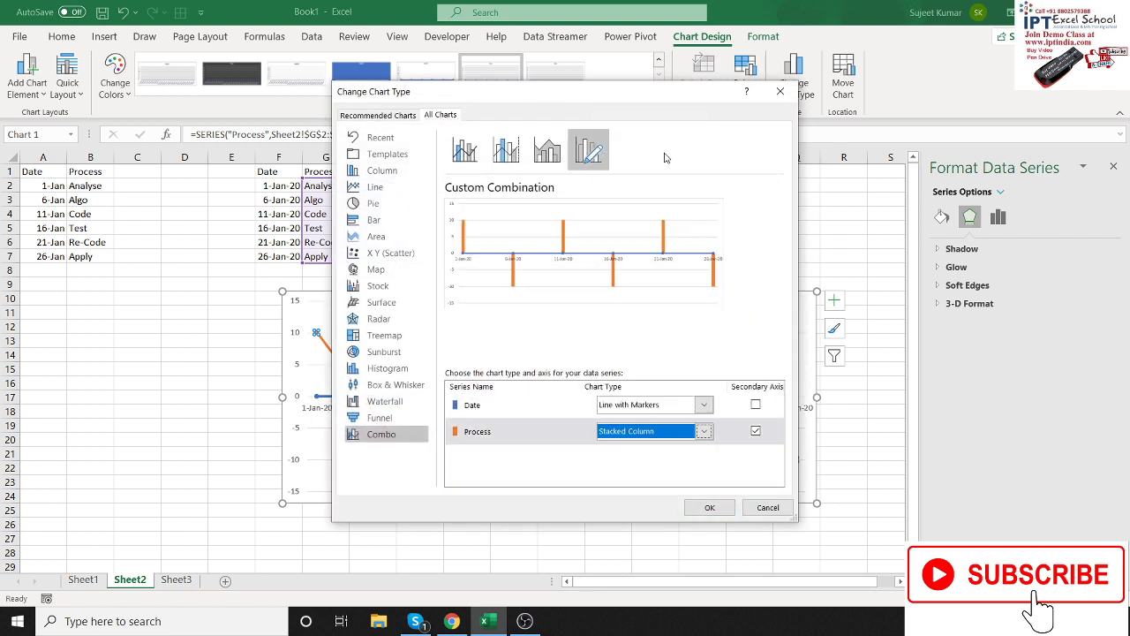
left_click(709, 507)
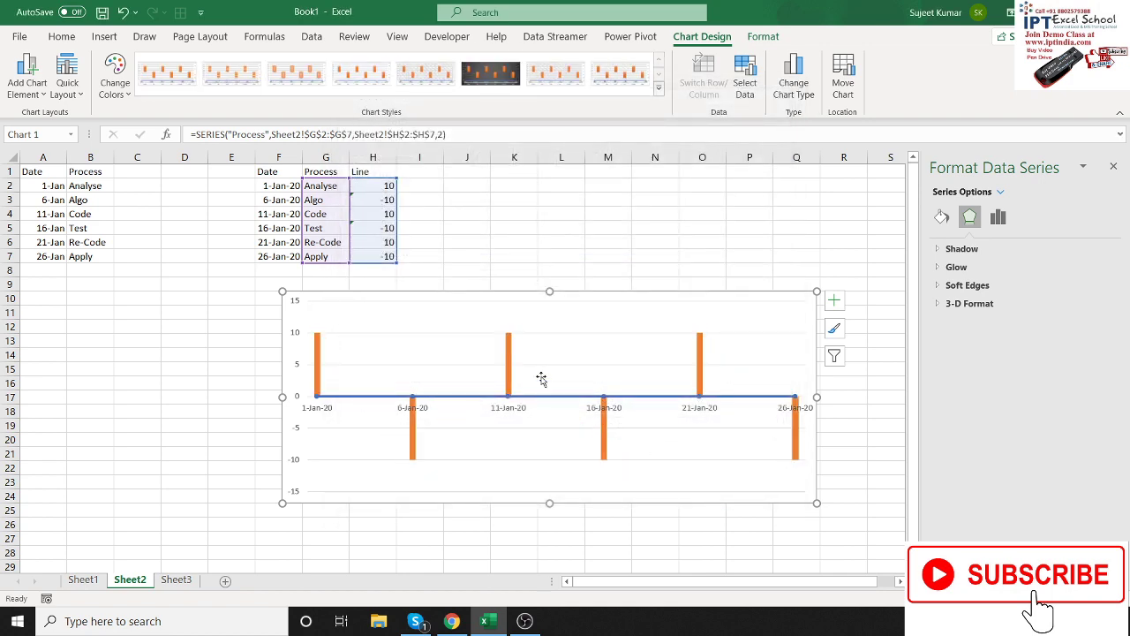
Reduce the orange columns' gap width to 35%
left_click(508, 359)
left_click(998, 216)
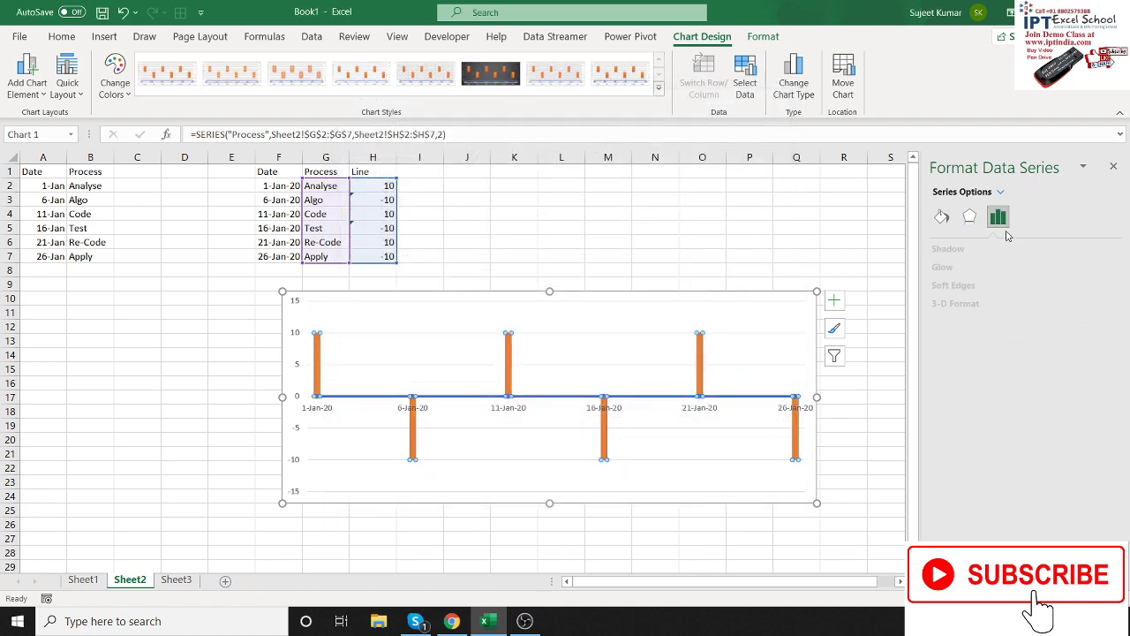
left_click_drag(1025, 342, 1015, 347)
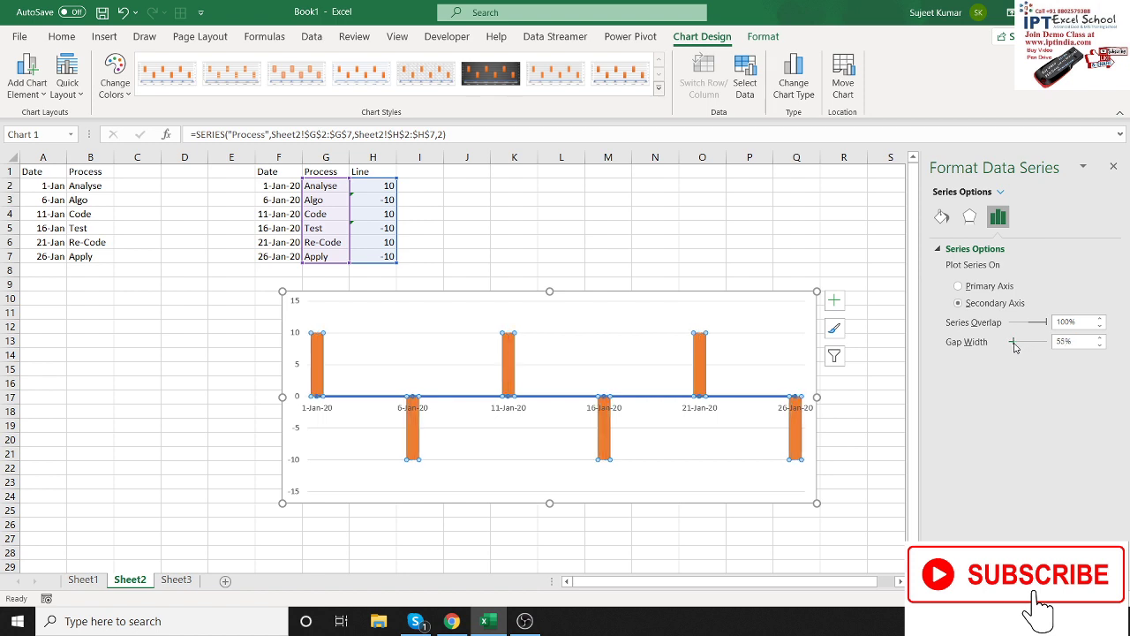
left_click_drag(1015, 347, 1013, 347)
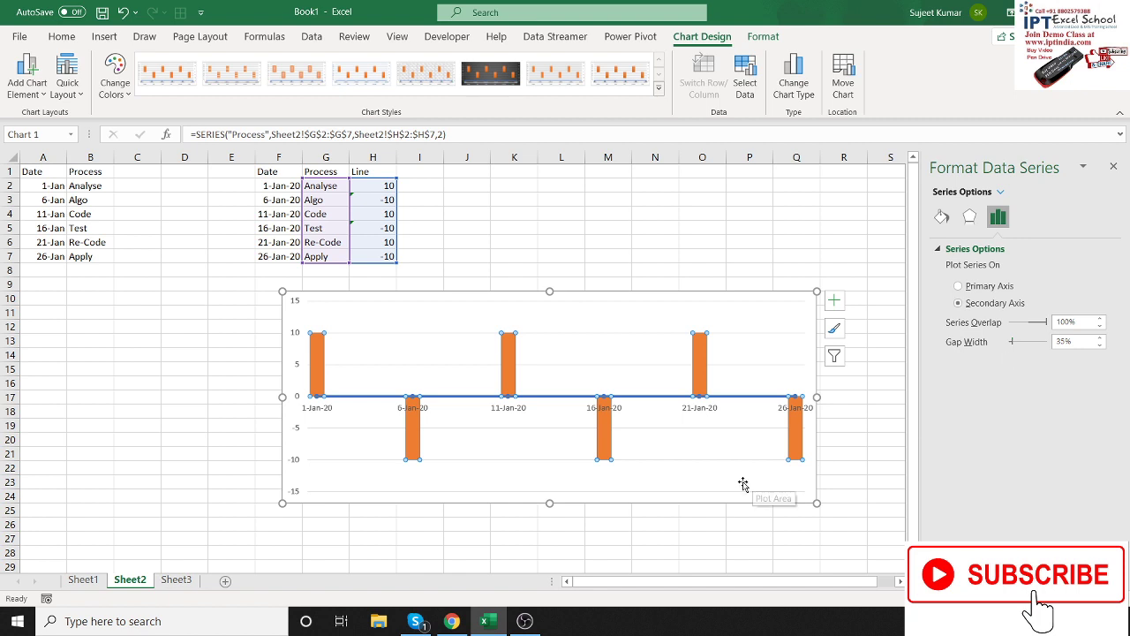
left_click(645, 477)
left_click(507, 364)
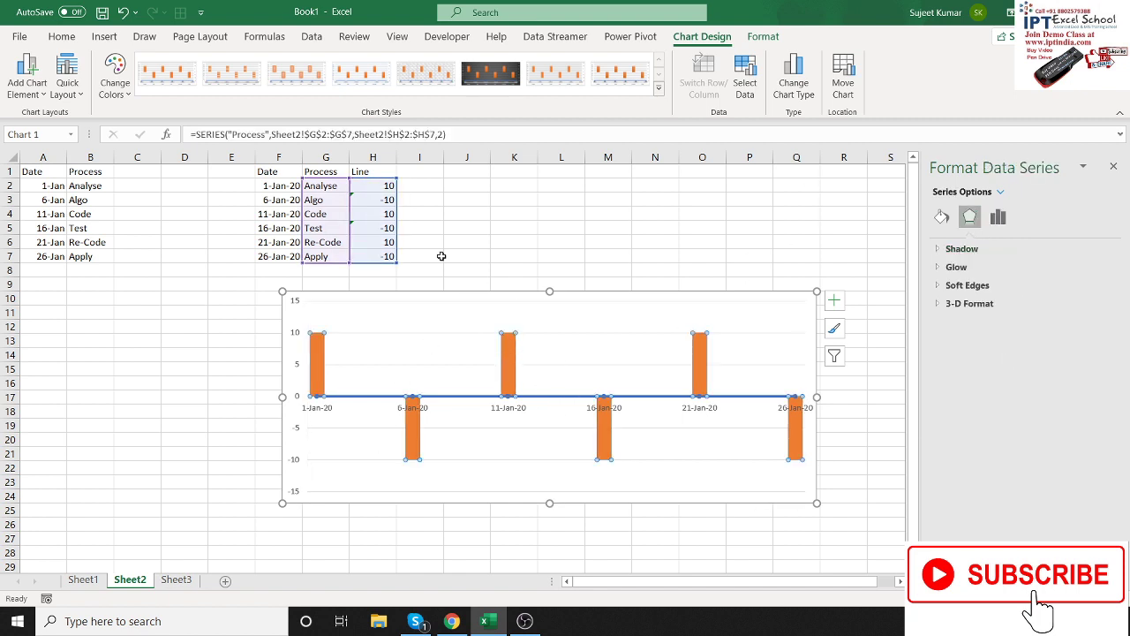
left_click(97, 582)
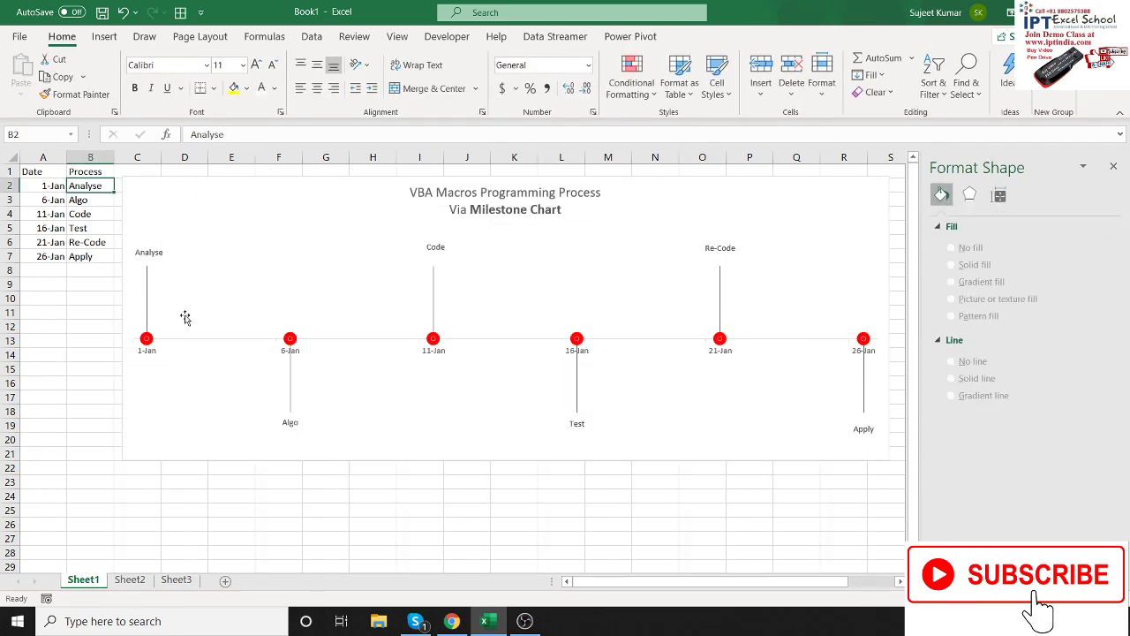
left_click(139, 581)
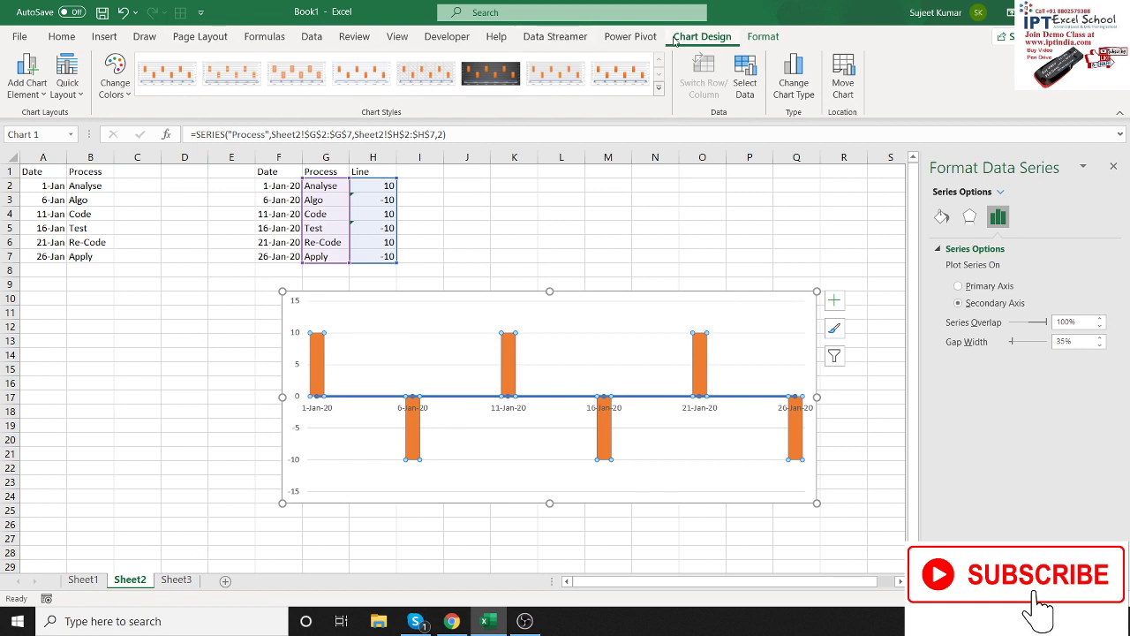
Add Percentage error bars to the columns, set to Minus direction at 100%
left_click(44, 95)
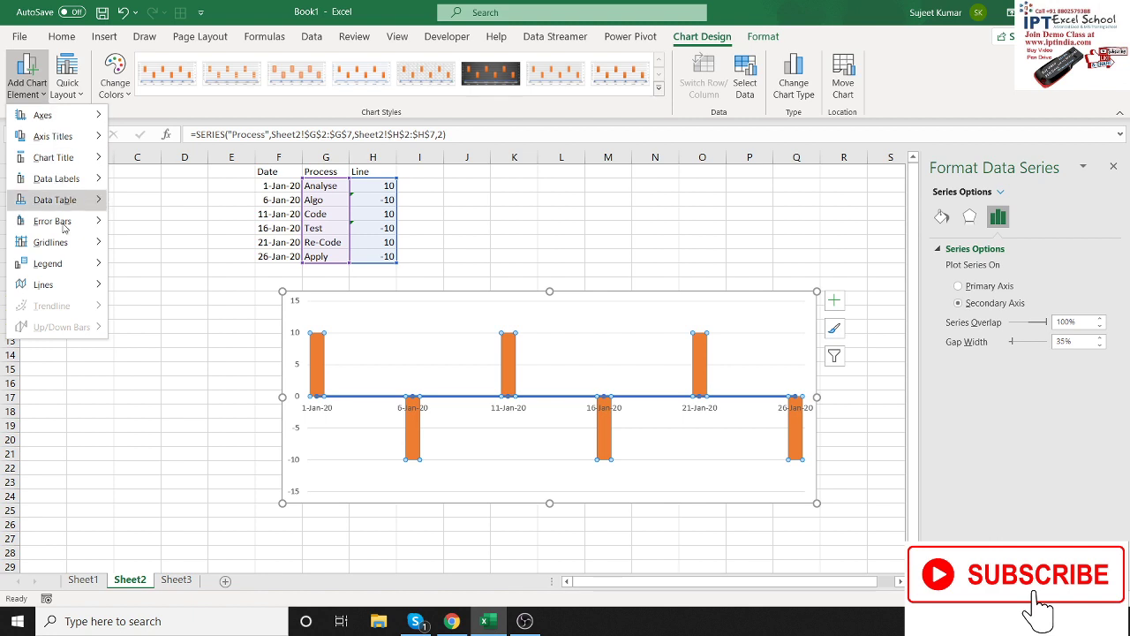
mouse_move(53, 221)
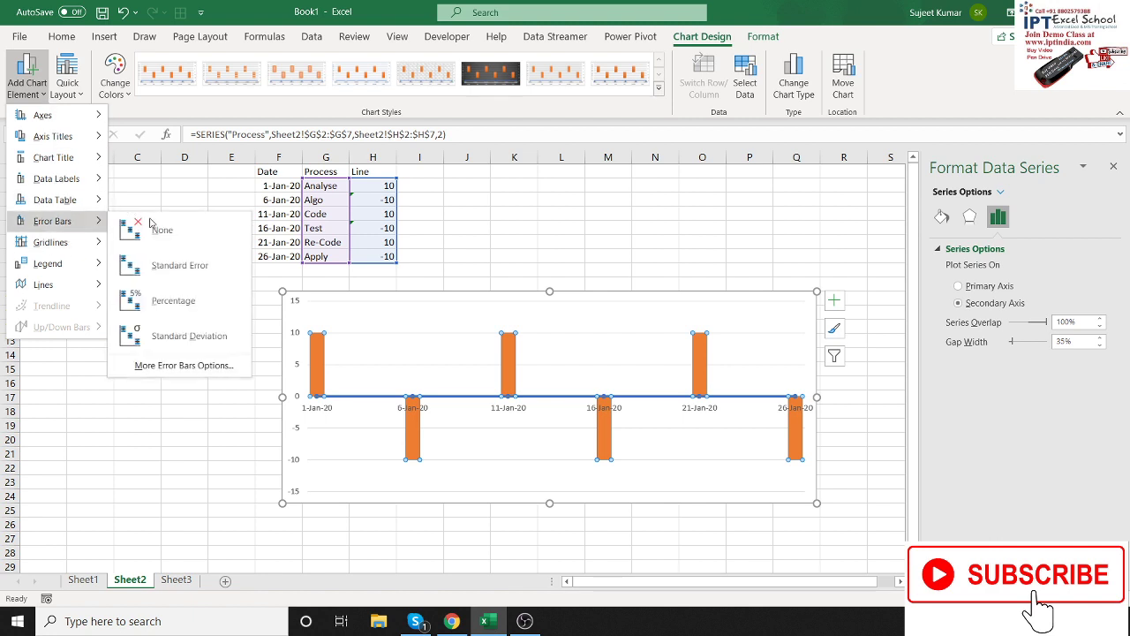
left_click(176, 300)
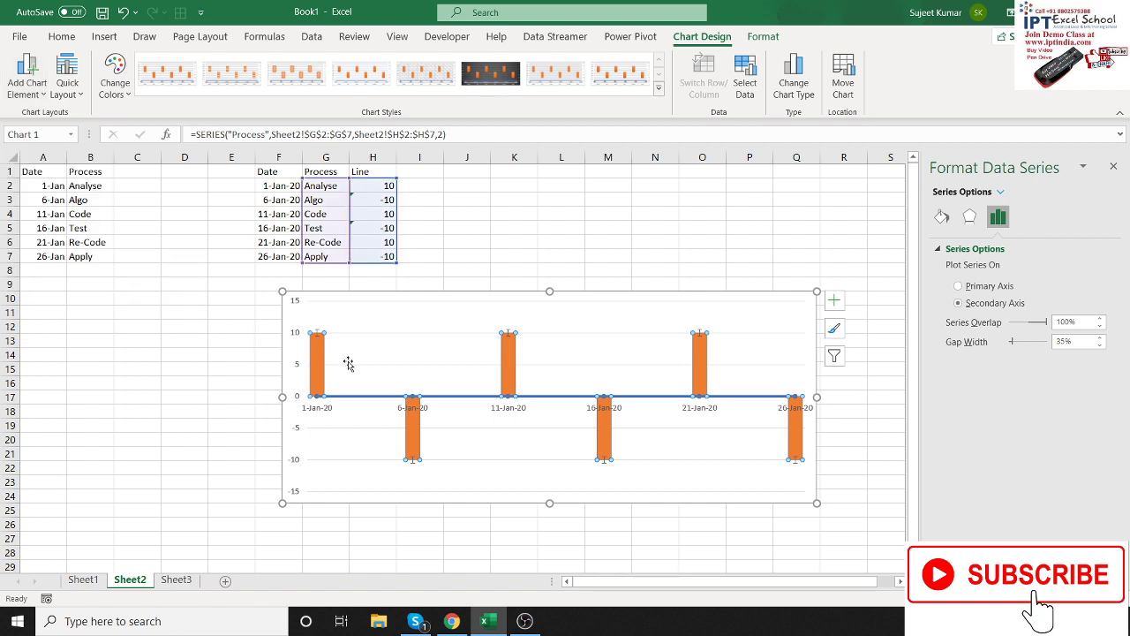
left_click(391, 343)
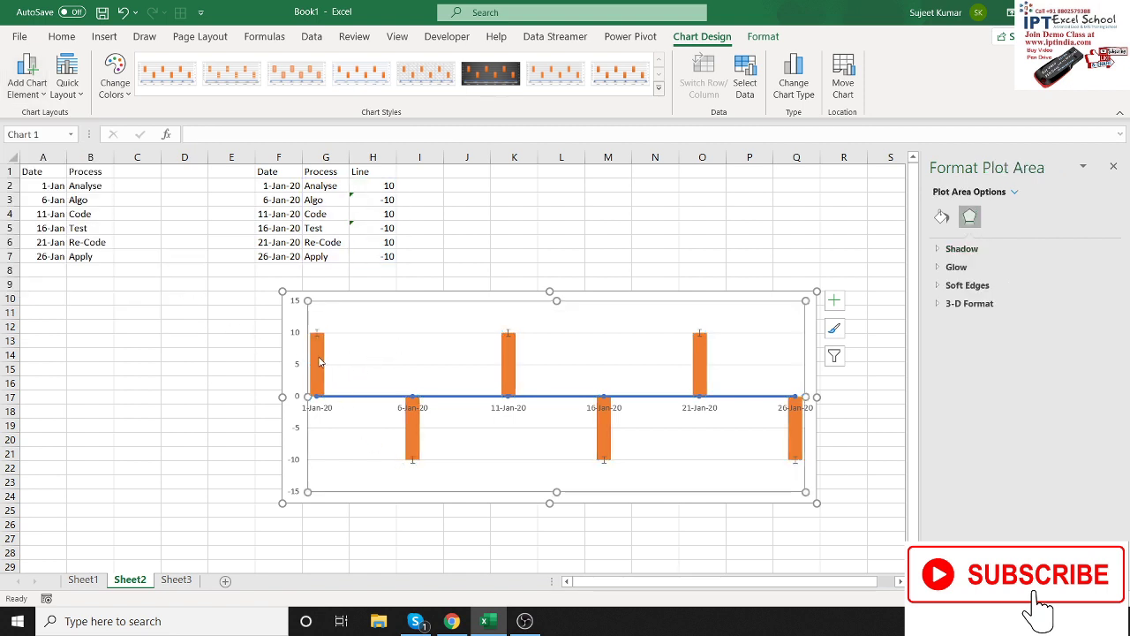
left_click(316, 332)
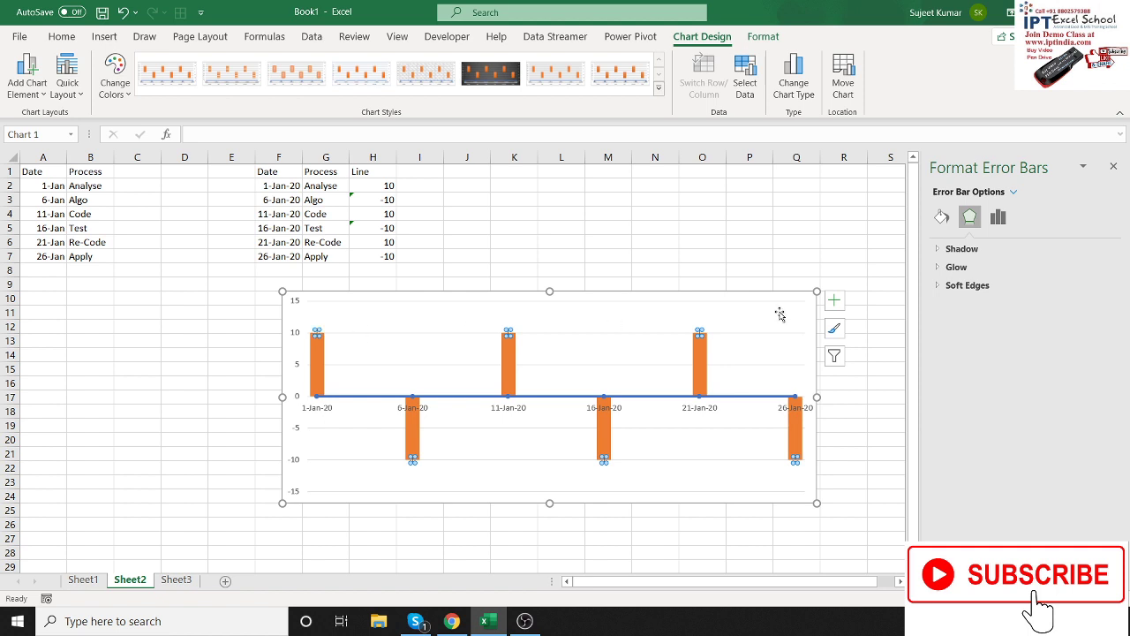
left_click(998, 221)
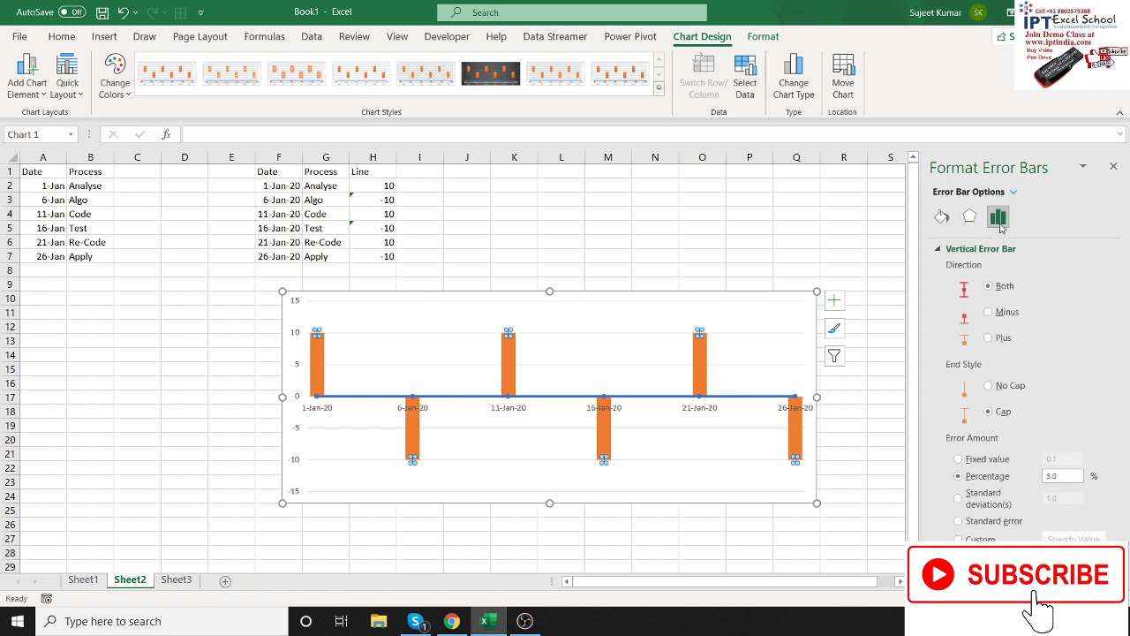
left_click(1018, 314)
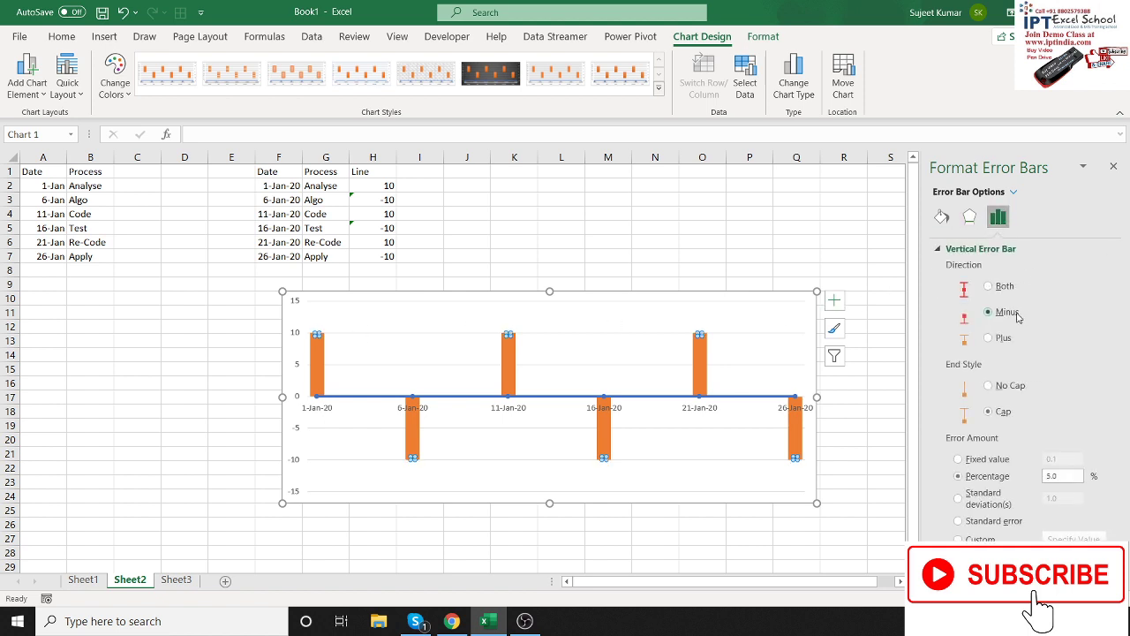
left_click_drag(1074, 477, 1025, 479)
type("100")
key("Return")
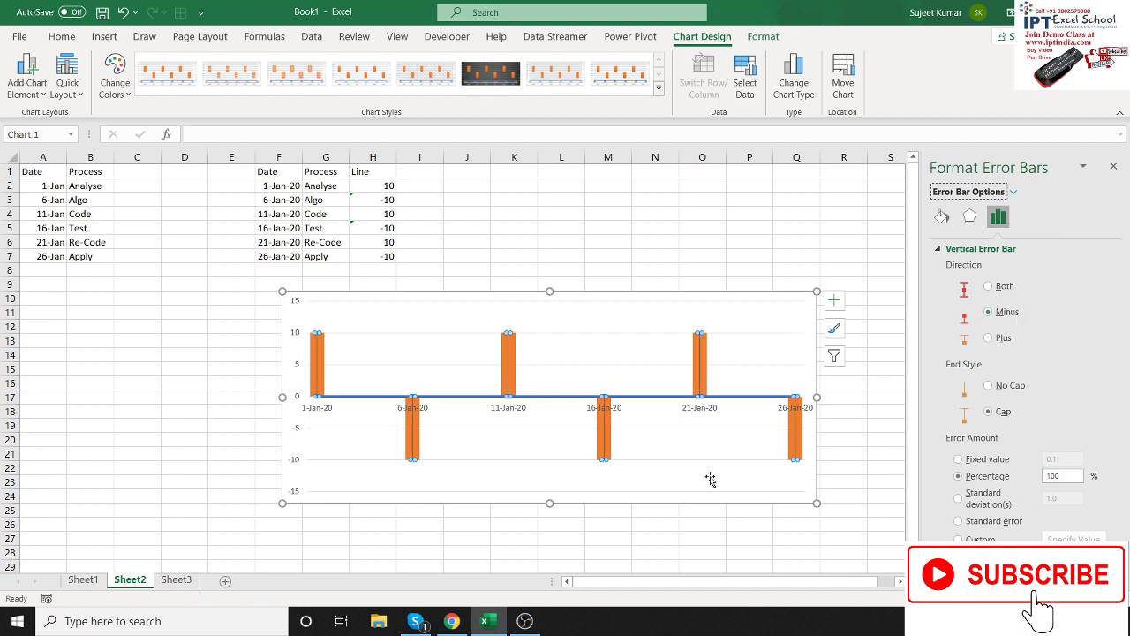
left_click(700, 460)
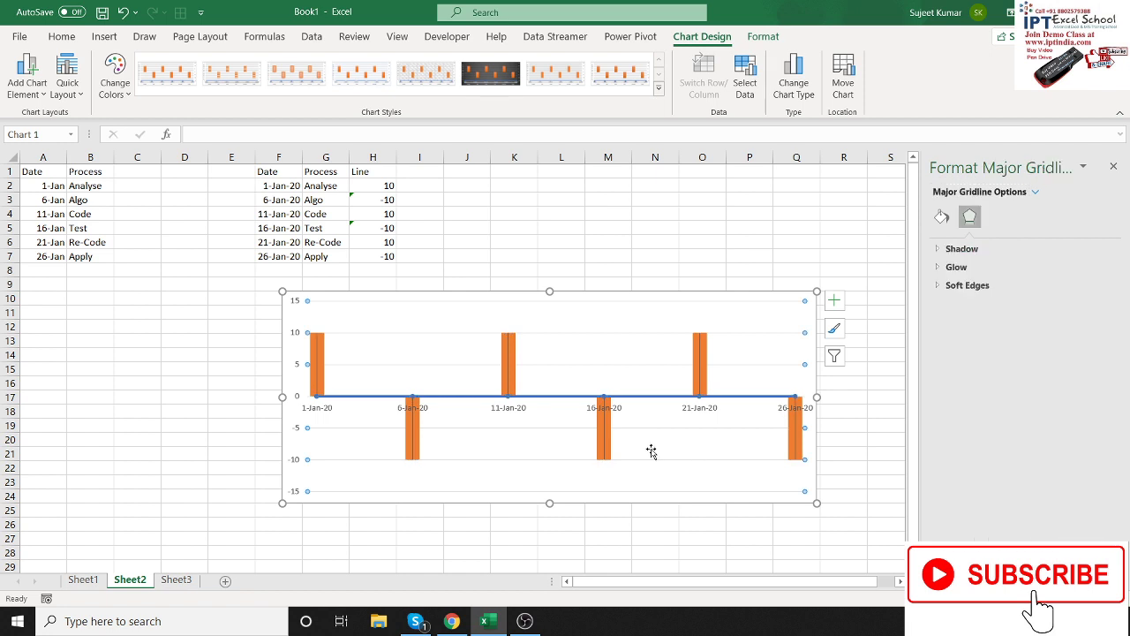
Add data labels showing Category Name instead of Value, positioned at Inside End
left_click(607, 439)
right_click(609, 441)
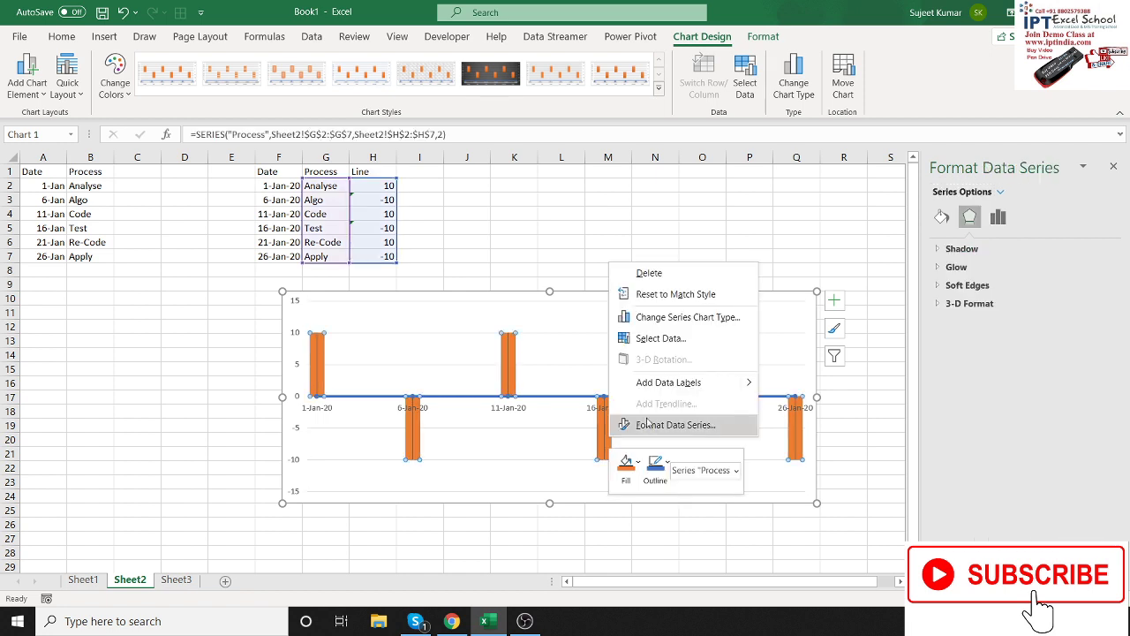
left_click(696, 383)
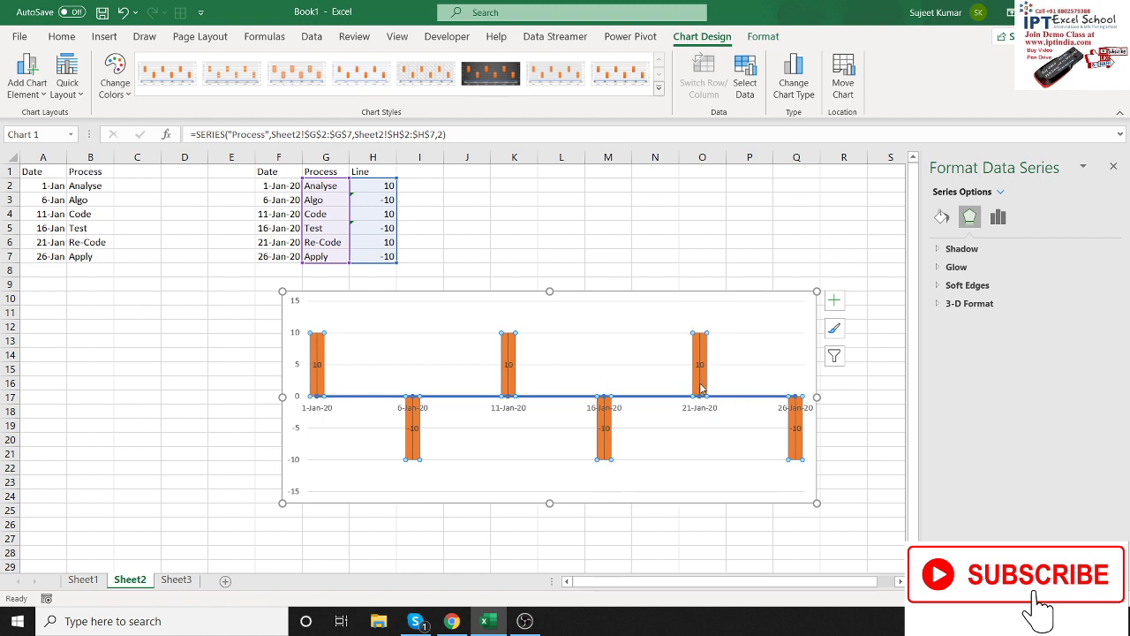
left_click(698, 362)
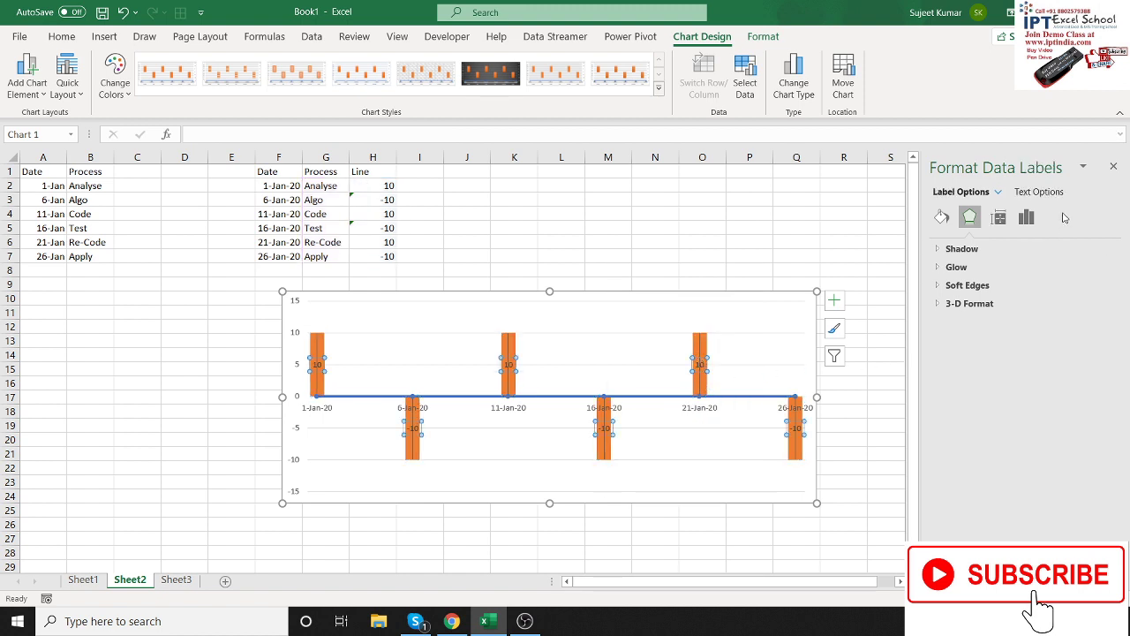
left_click(1027, 217)
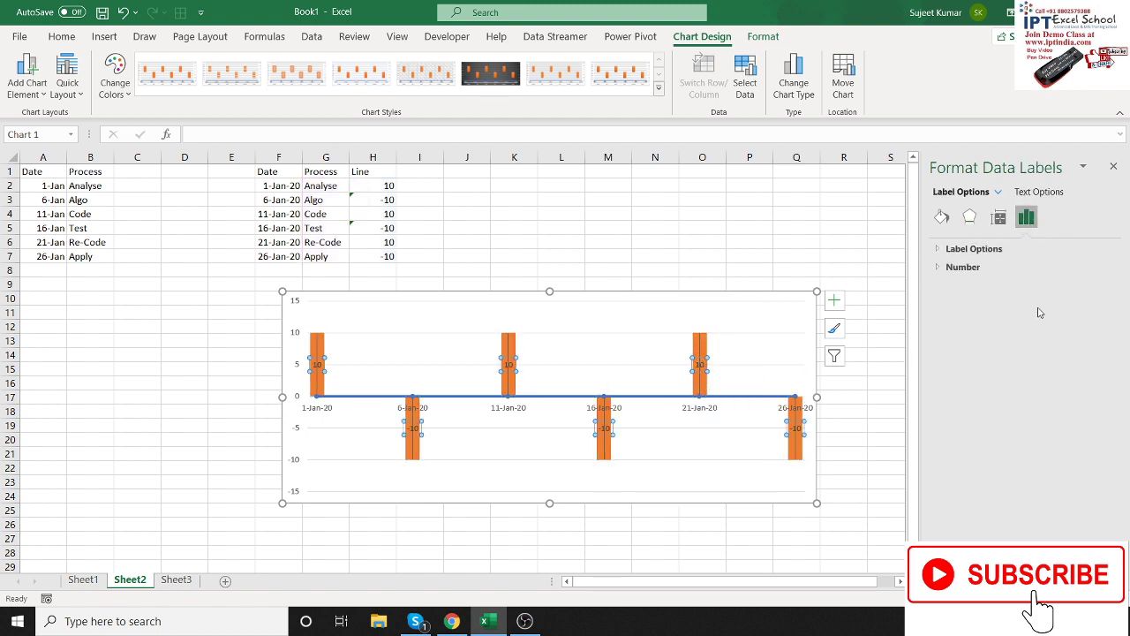
left_click(990, 251)
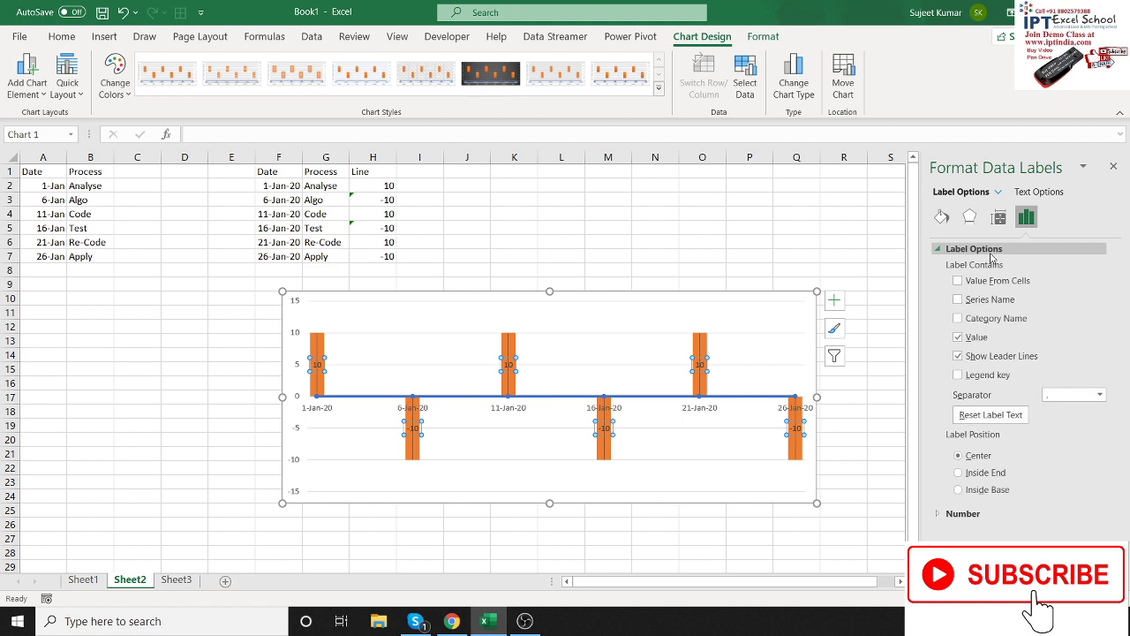
left_click(958, 337)
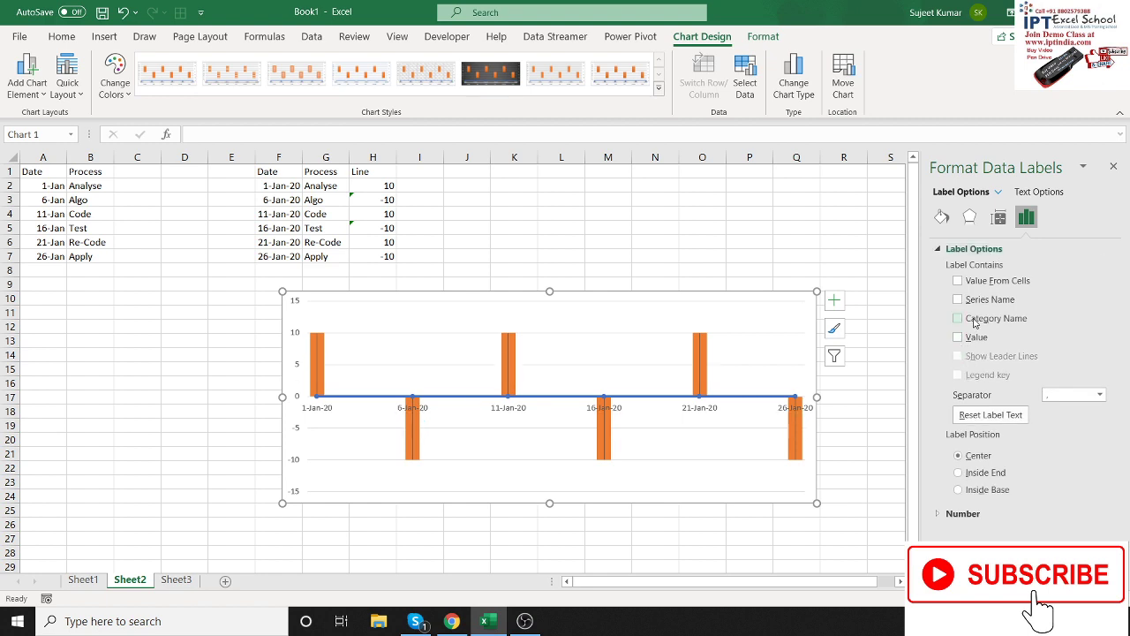
left_click(975, 322)
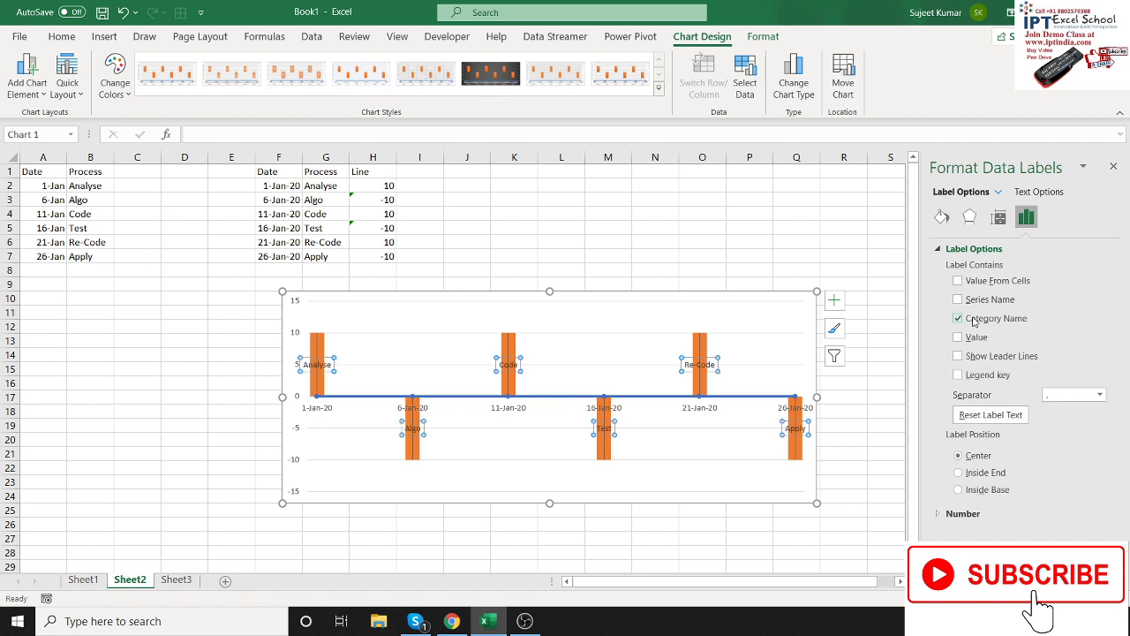
left_click(987, 474)
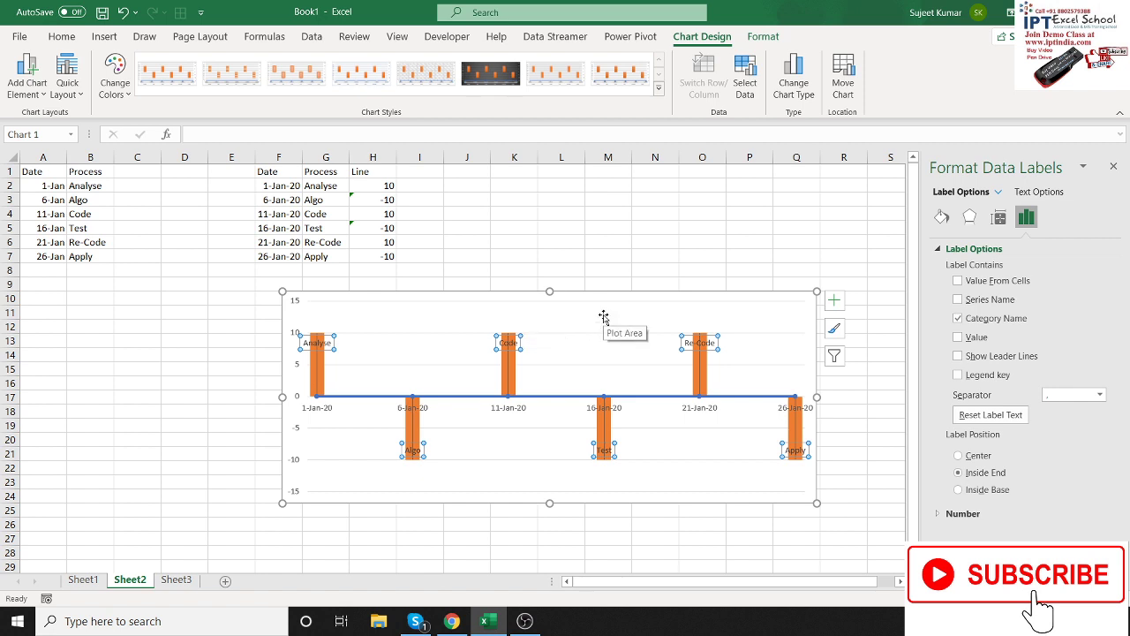
left_click(704, 376)
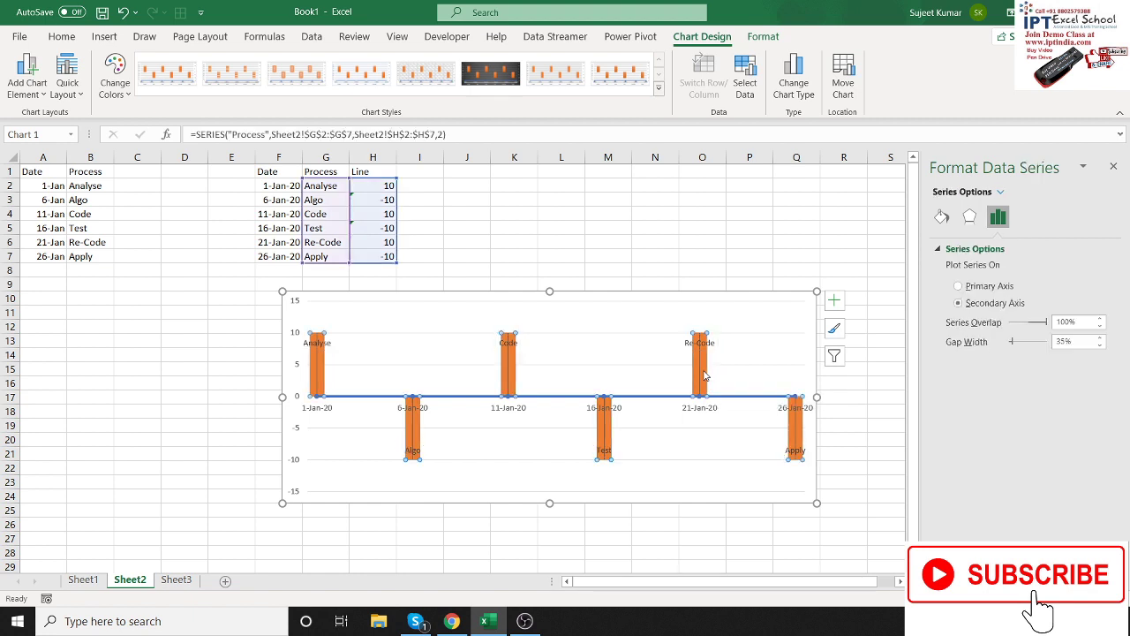
Set the Process columns to No fill and No line
left_click(941, 216)
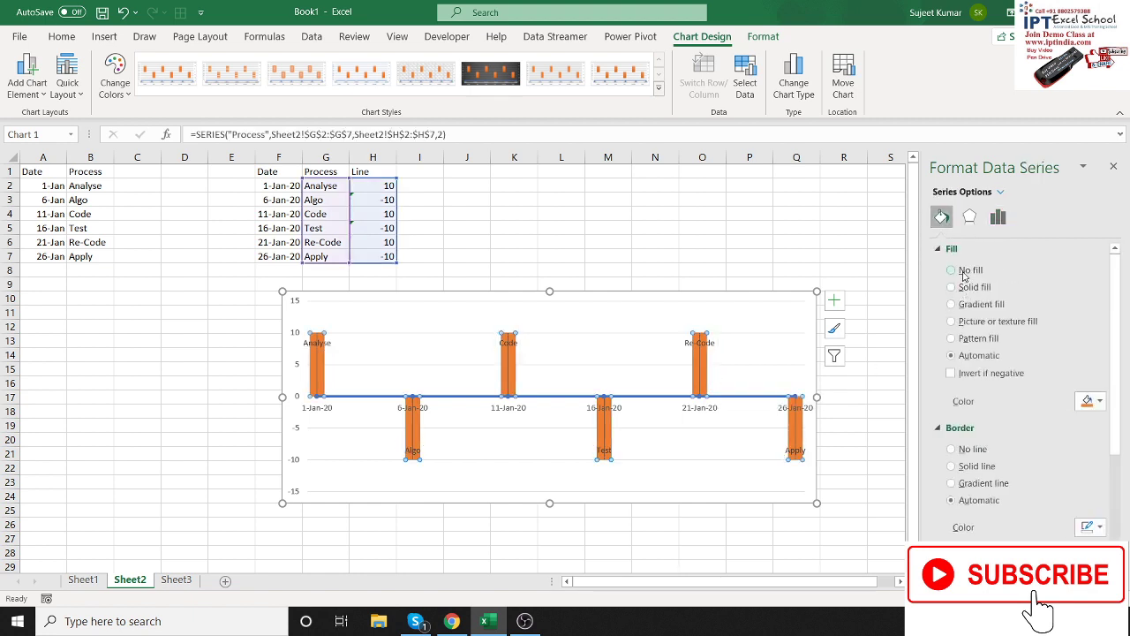
left_click(965, 270)
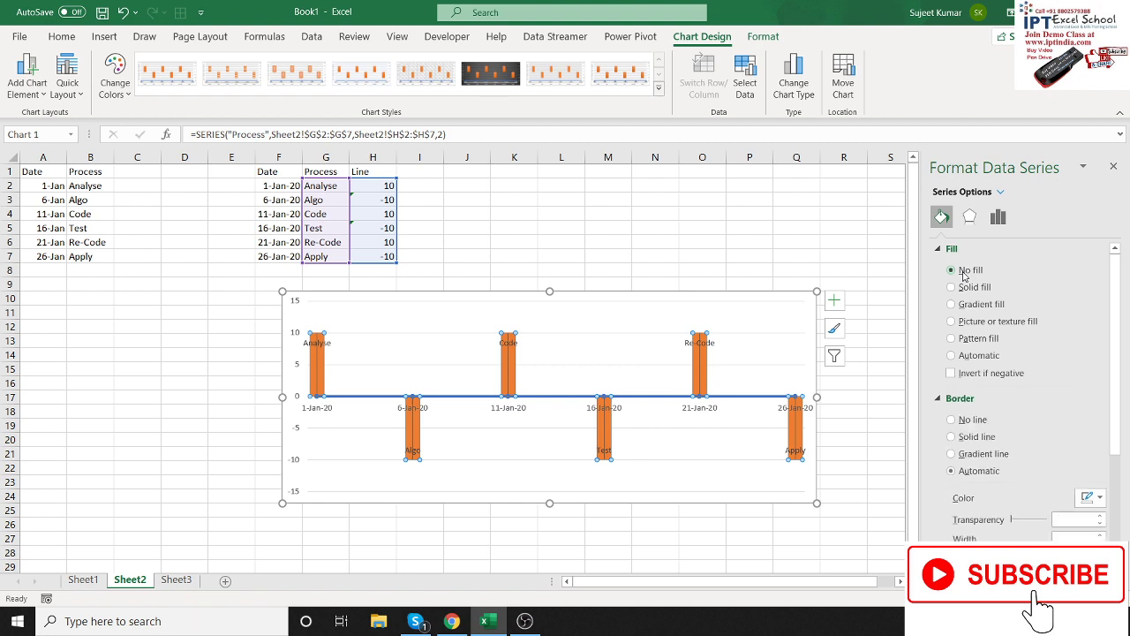
left_click(963, 422)
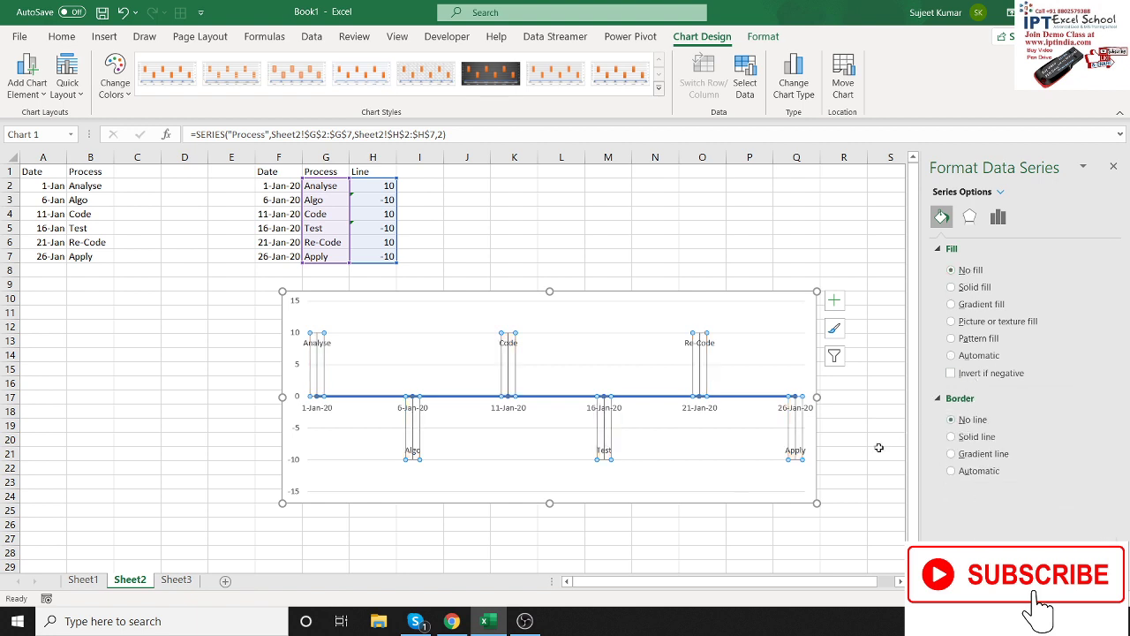
left_click(702, 461)
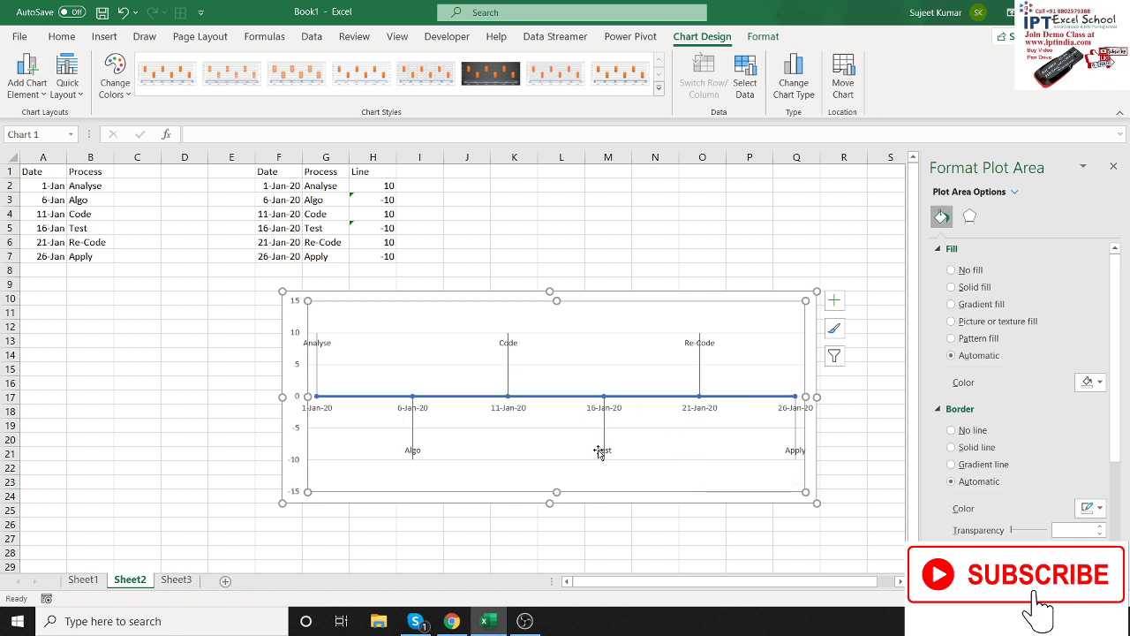
Drag the Analyse, Code and Re-Code labels above their stems
left_click_drag(322, 350, 327, 325)
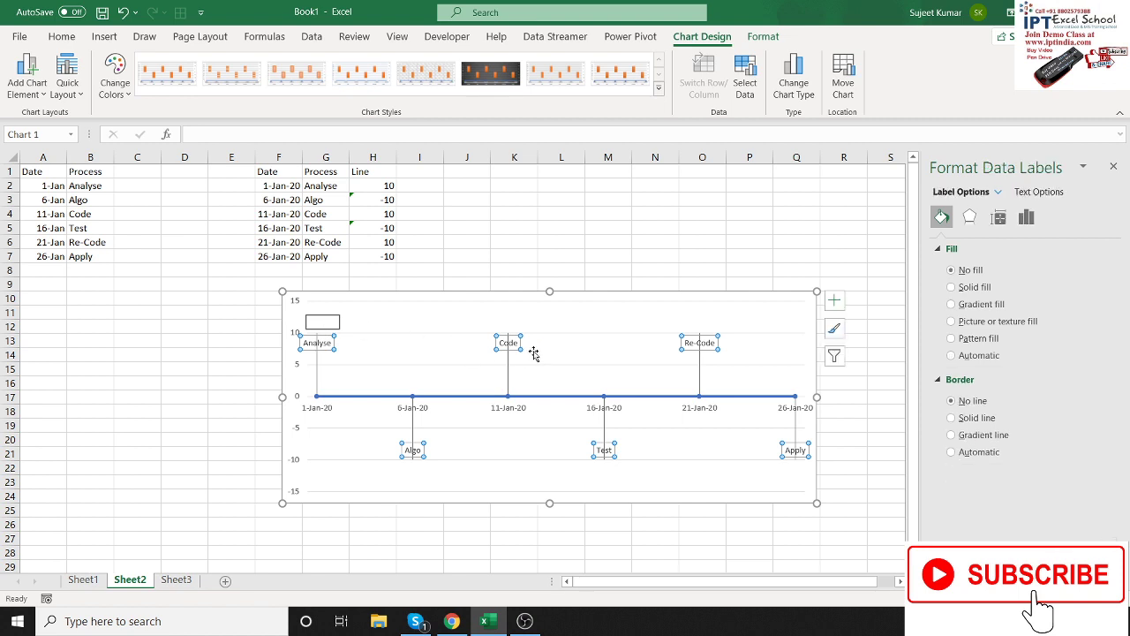
left_click(326, 345)
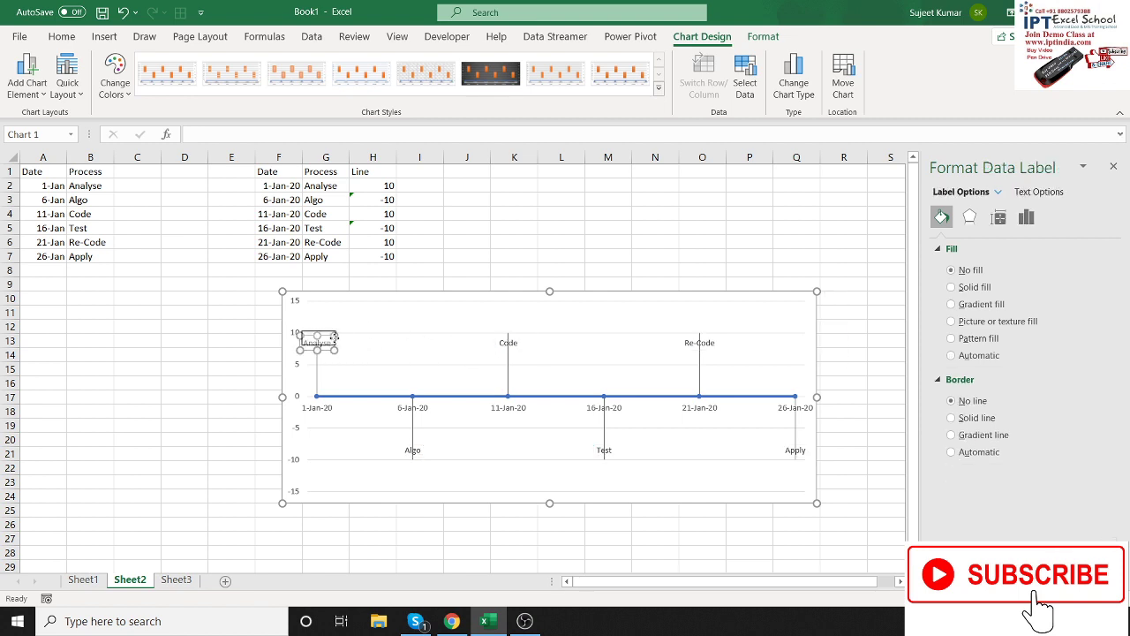
left_click_drag(336, 329, 328, 331)
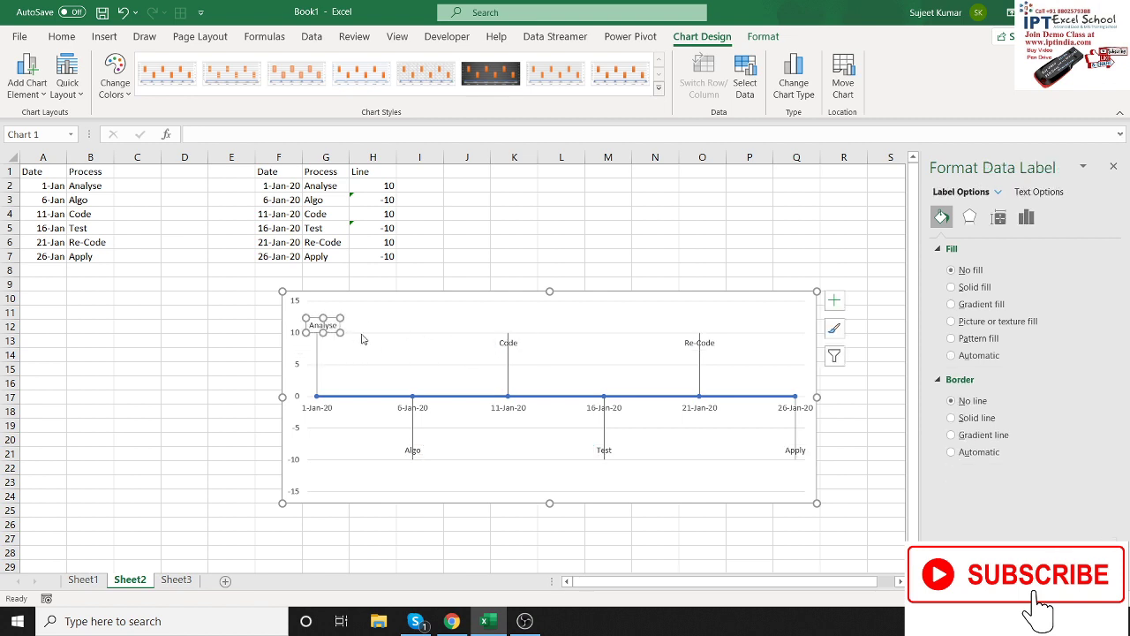
left_click(485, 333)
left_click(508, 343)
left_click_drag(508, 343, 504, 321)
left_click(658, 347)
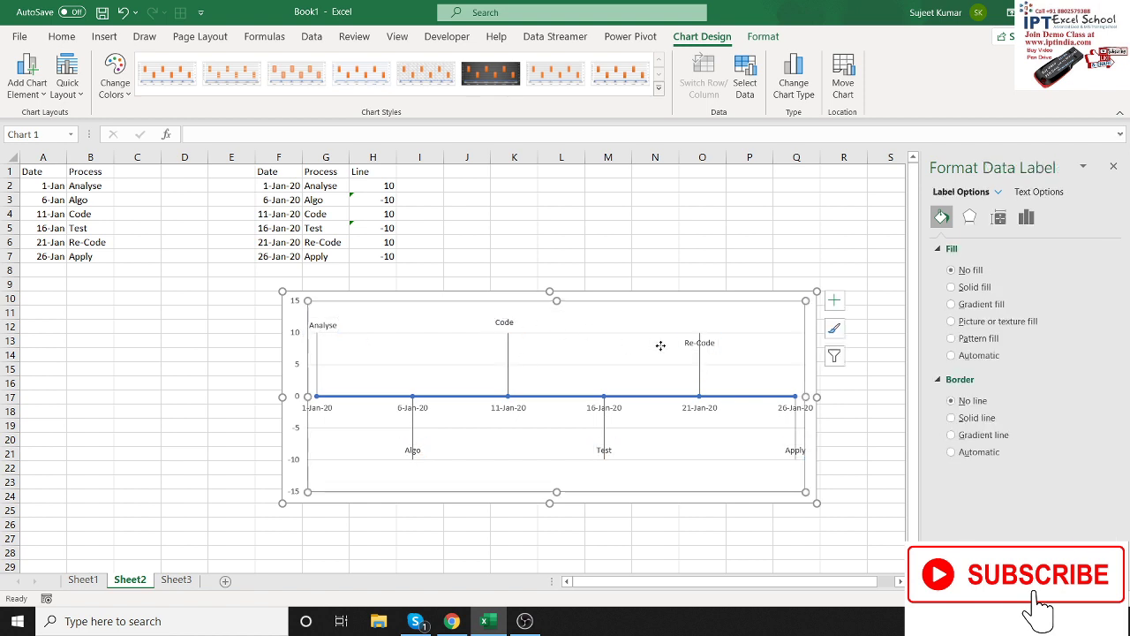
left_click(704, 344)
left_click_drag(705, 345, 705, 331)
Drag the Apply, Test and Algo labels below their stems
left_click(798, 453)
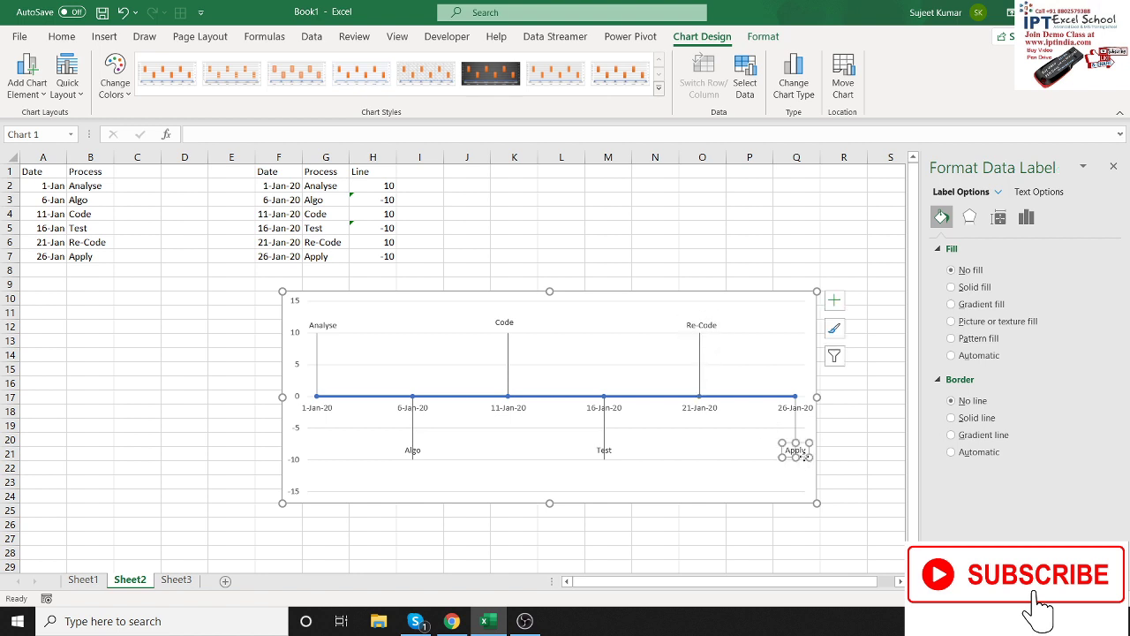
left_click_drag(802, 455, 801, 471)
left_click(604, 450)
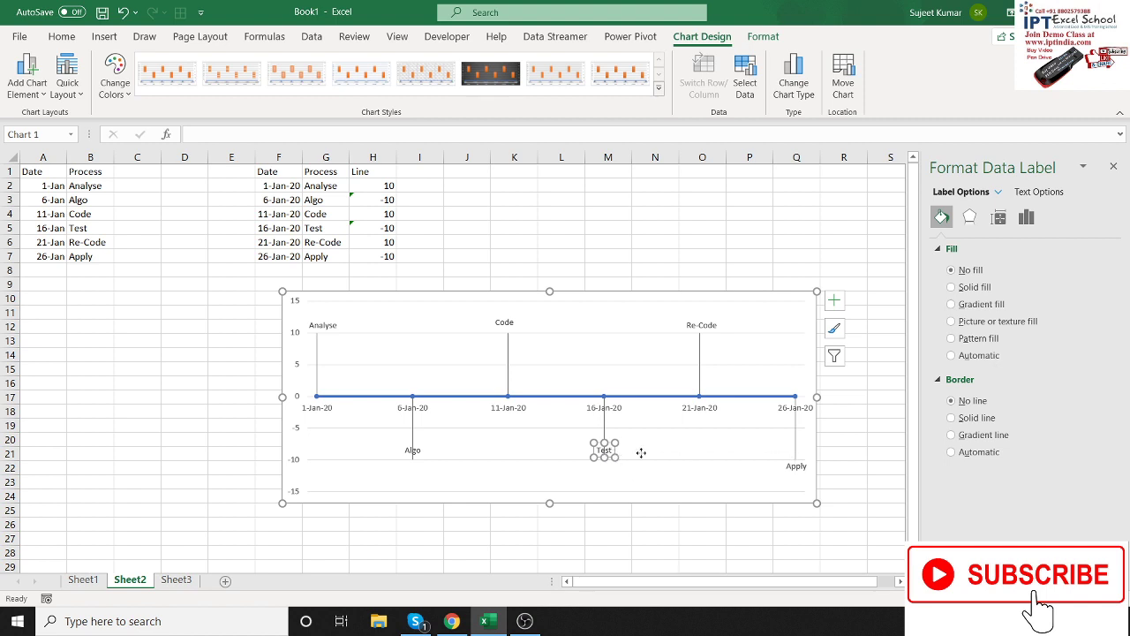
left_click(641, 452)
left_click(603, 451)
left_click(604, 452)
left_click_drag(604, 452, 604, 465)
left_click(407, 450)
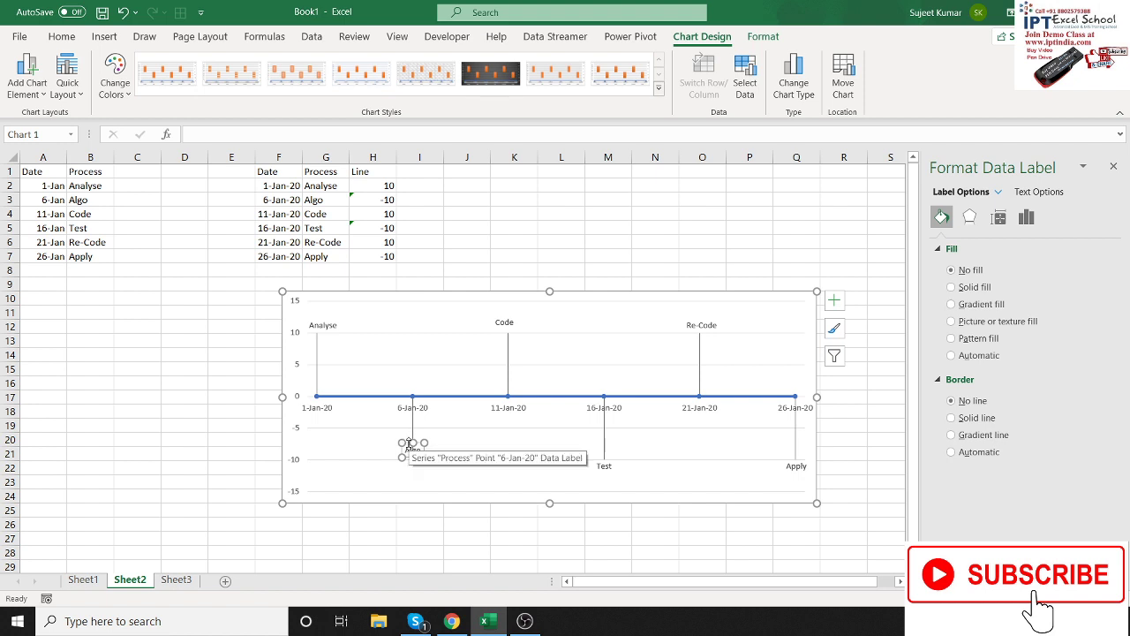
left_click(434, 462)
left_click(419, 455)
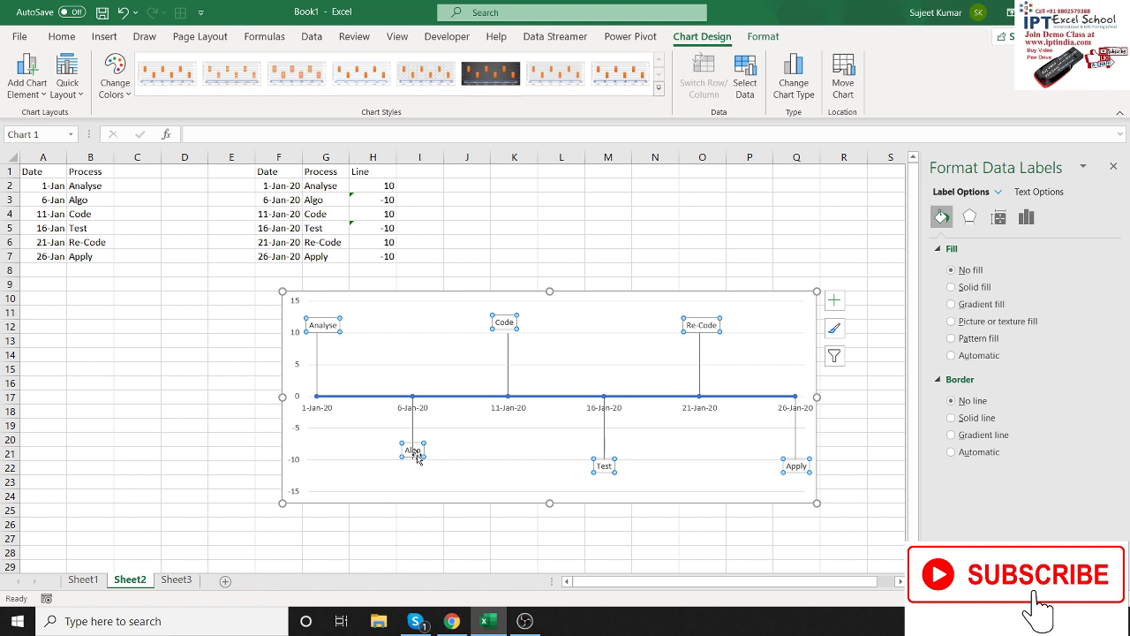
left_click_drag(419, 456, 419, 474)
left_click(492, 469)
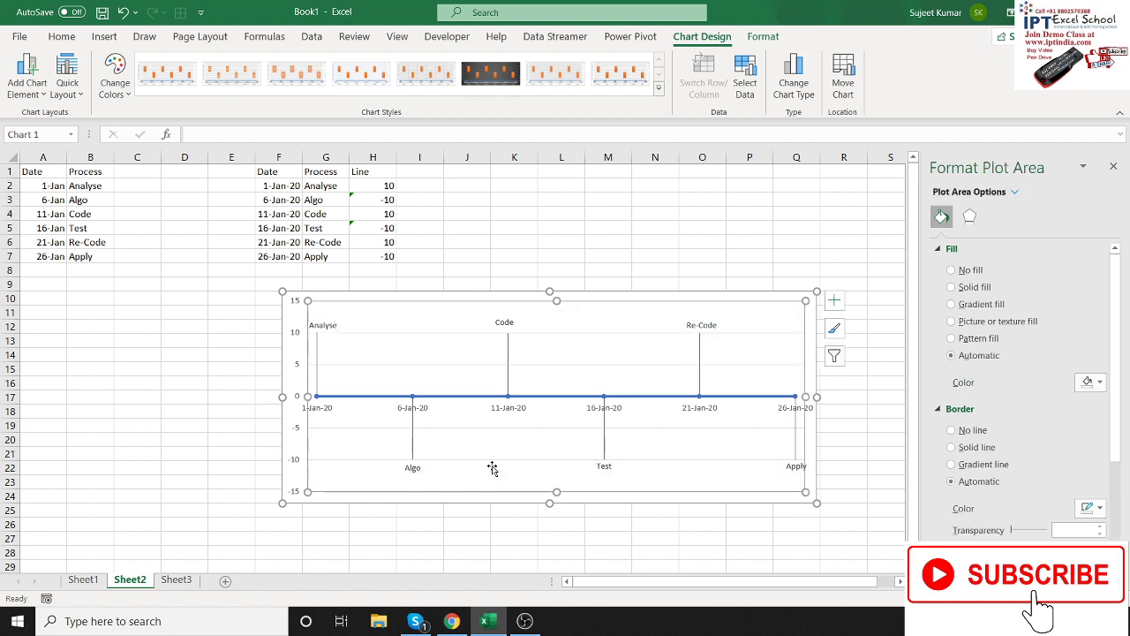
Set the Date line to No line and delete the major gridlines
left_click(573, 397)
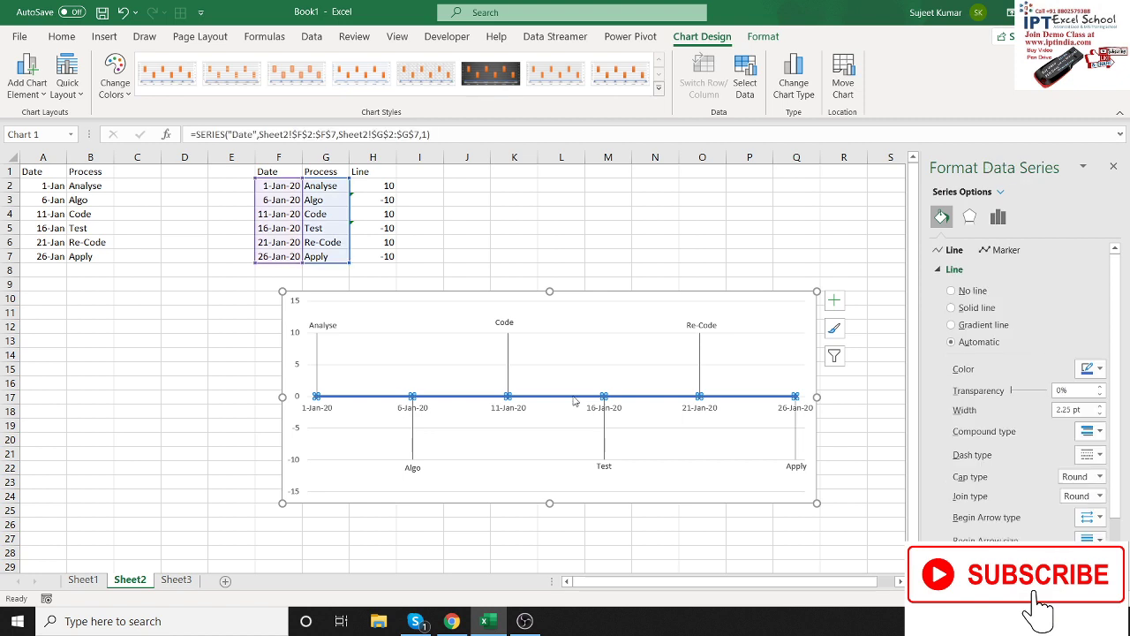
left_click(974, 292)
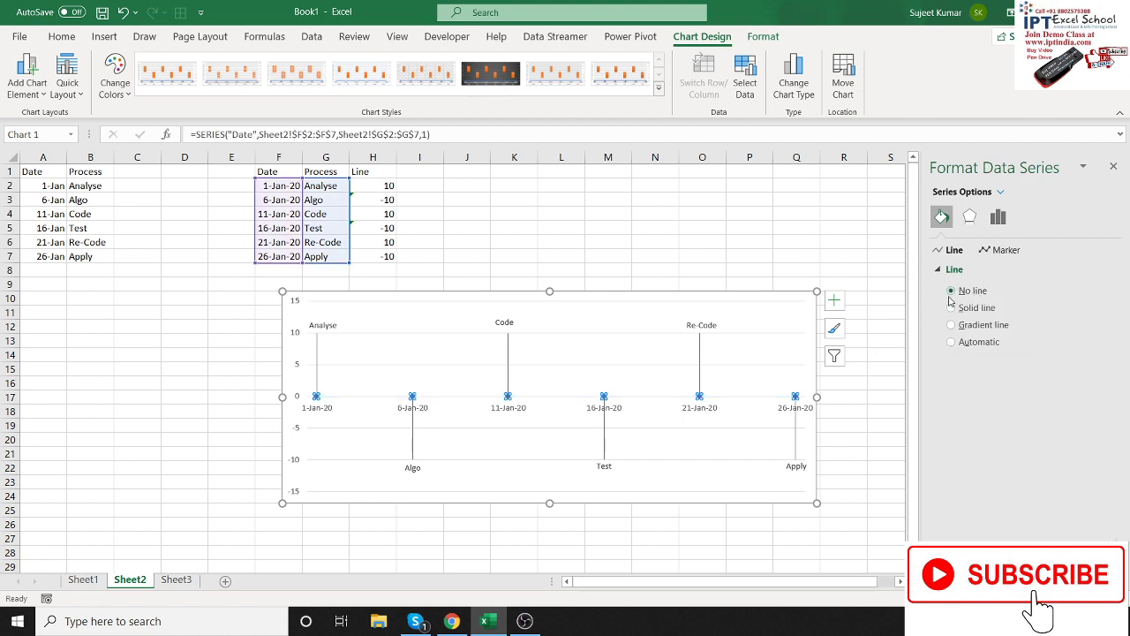
left_click(686, 452)
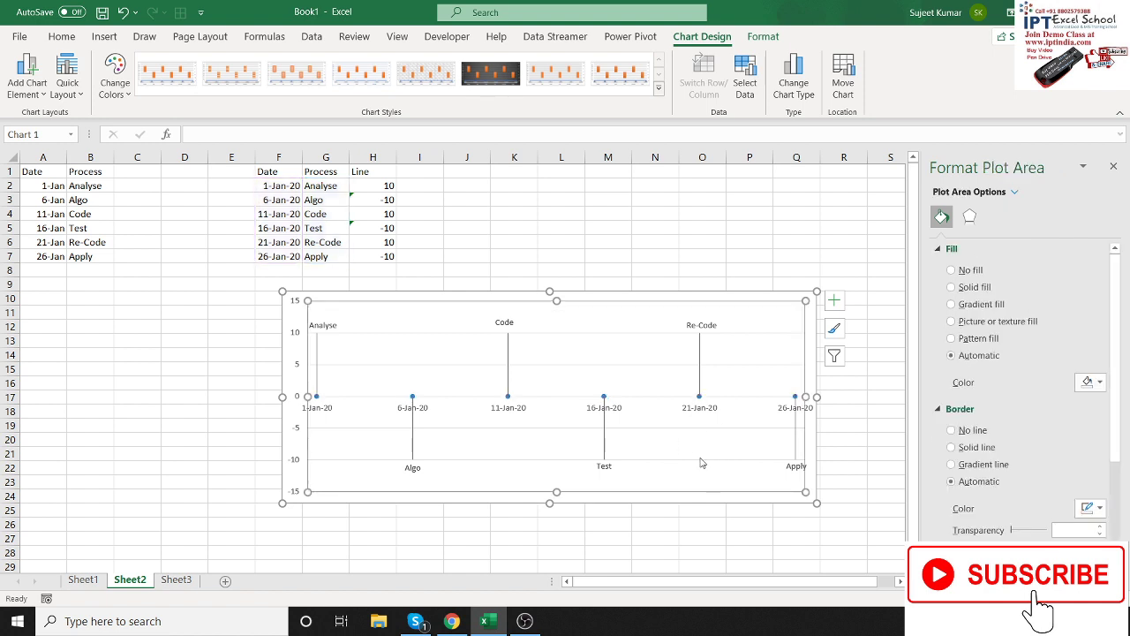
left_click(742, 433)
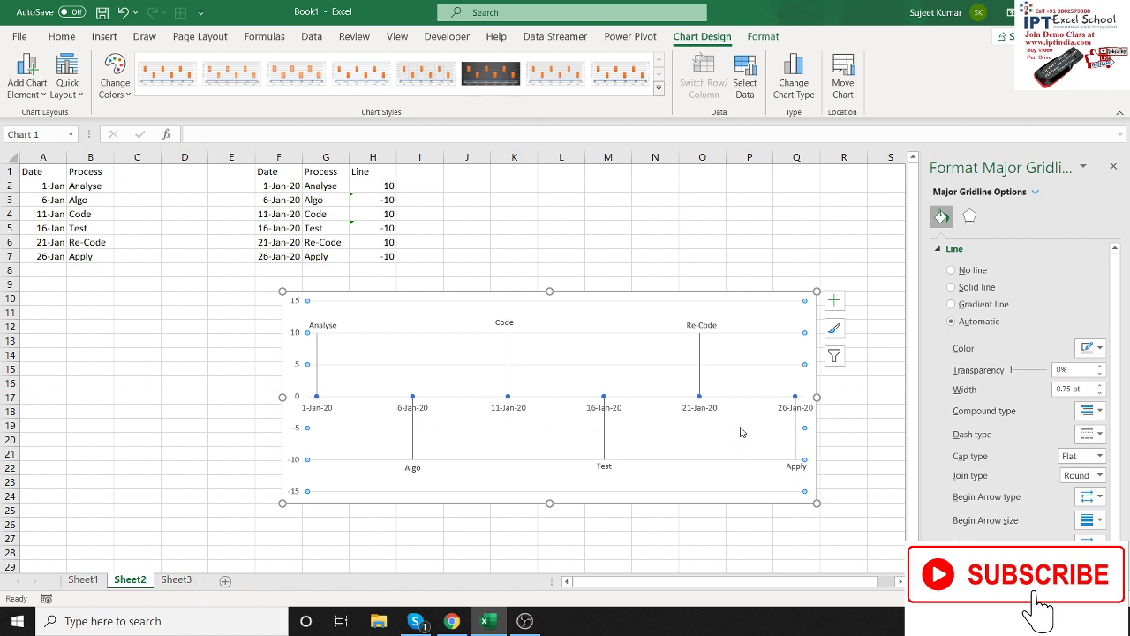
key("Delete")
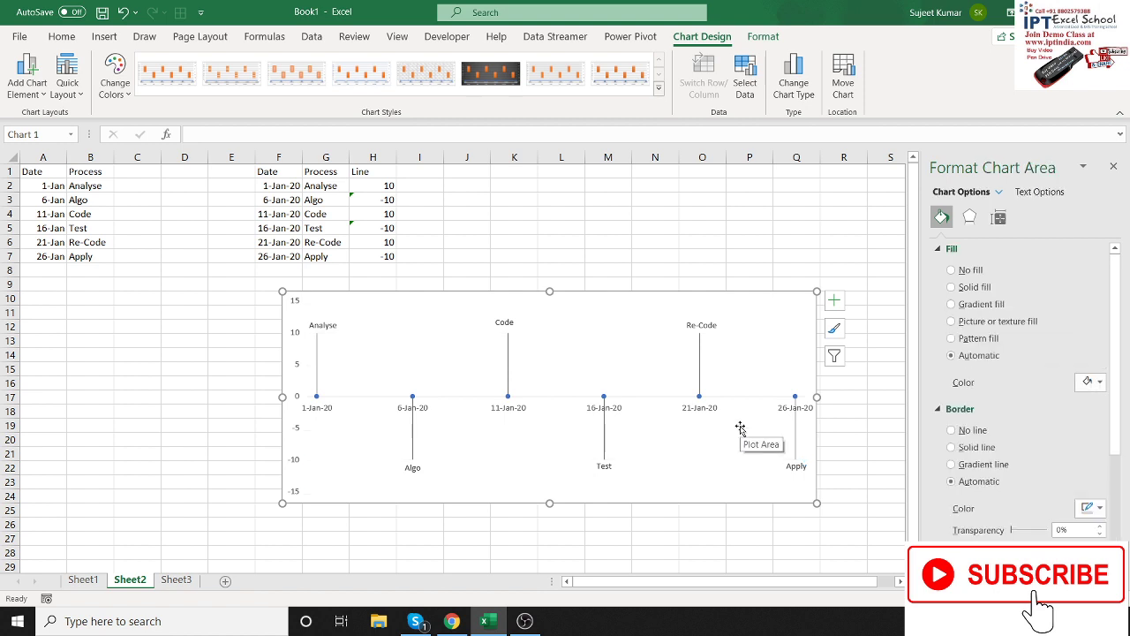
Give the markers a solid red fill and a solid line border
left_click(700, 397)
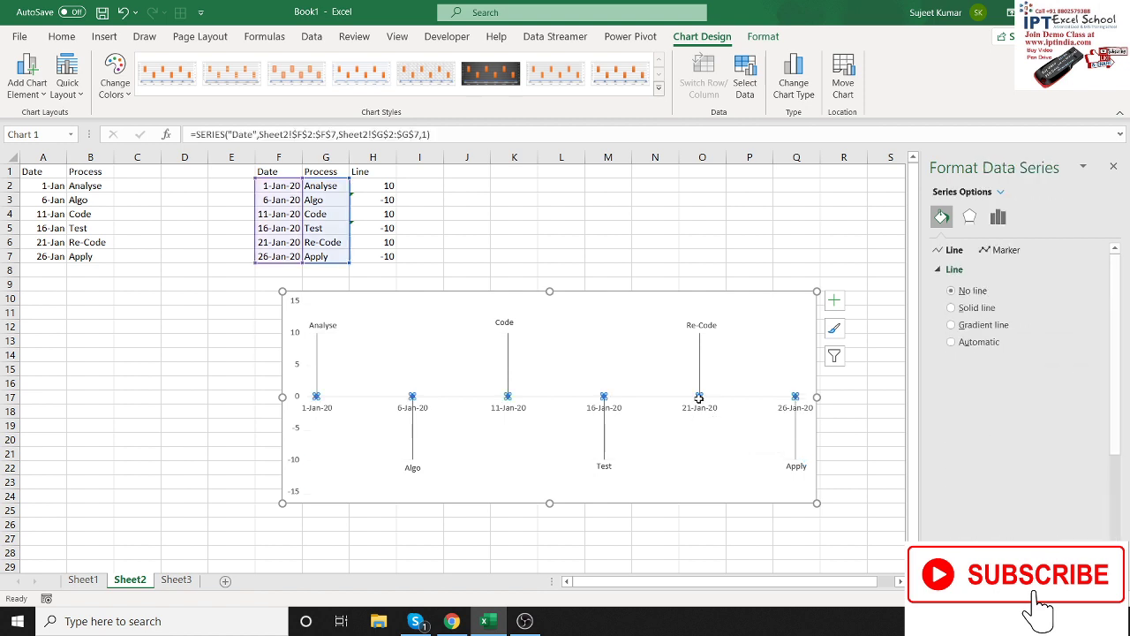
left_click(993, 252)
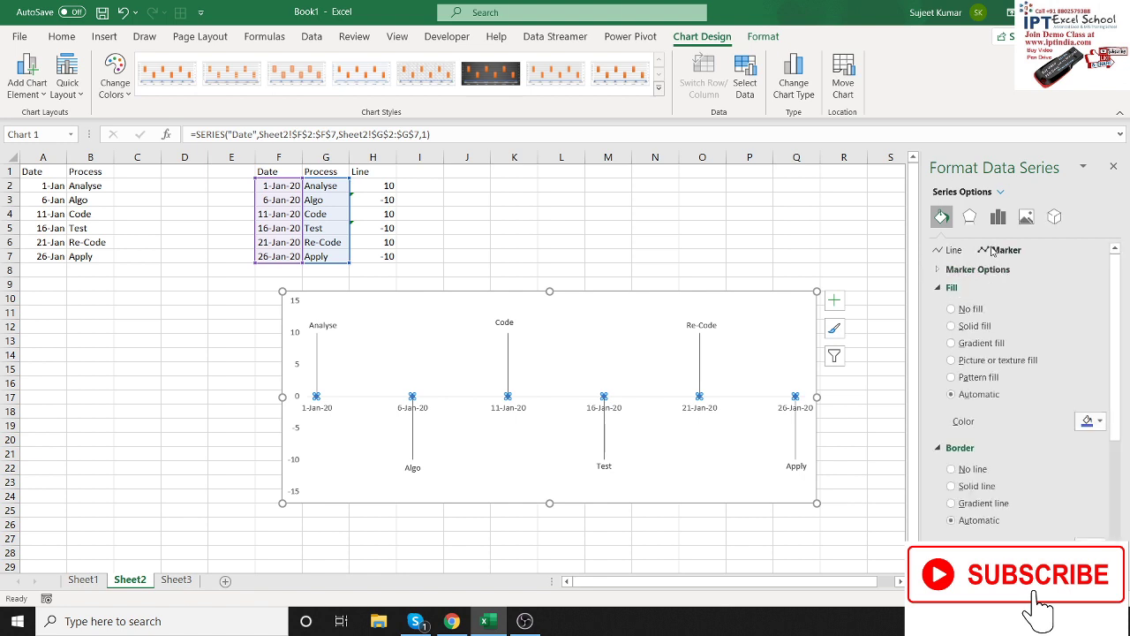
left_click(975, 328)
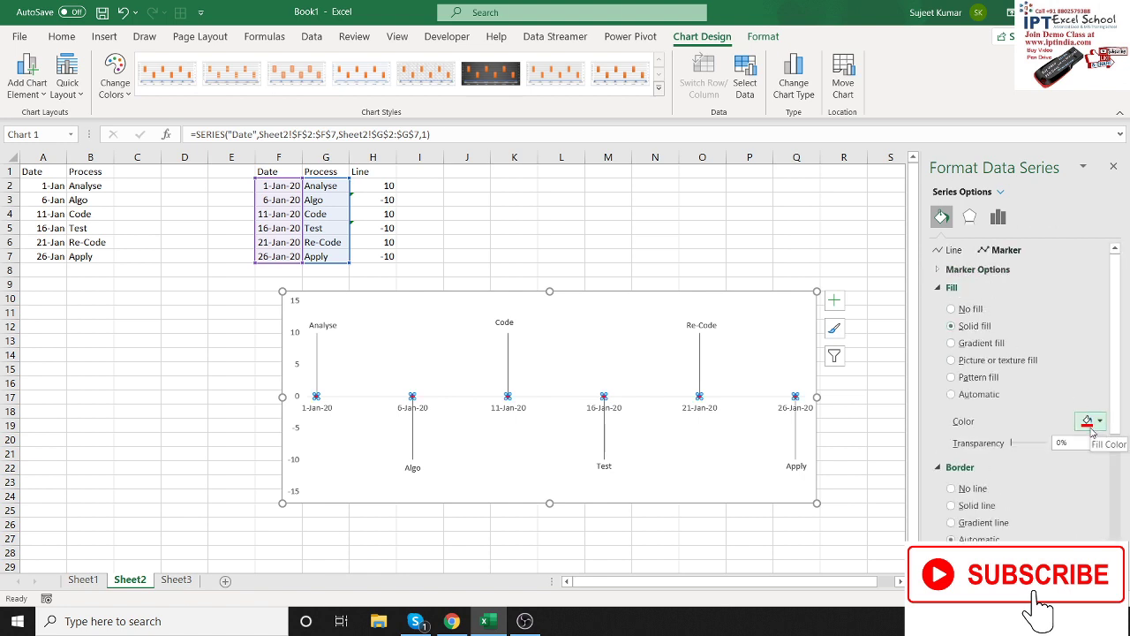
scroll(1015, 442, "down", 2)
left_click(975, 434)
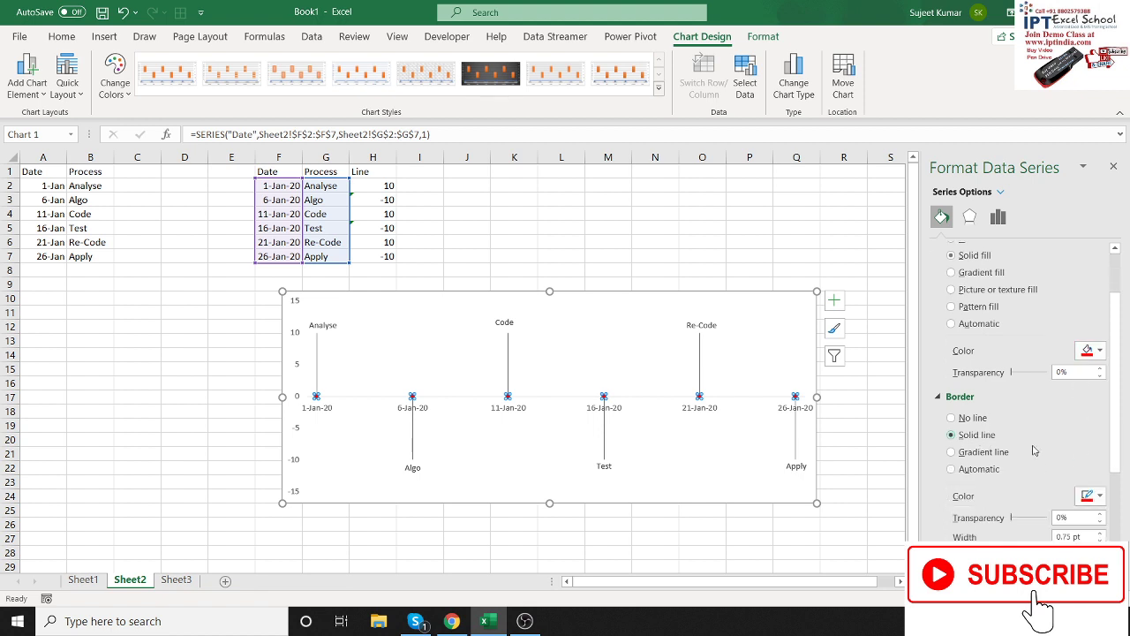
Increase the marker border width to 7.75 pt
scroll(1078, 477, "down", 3)
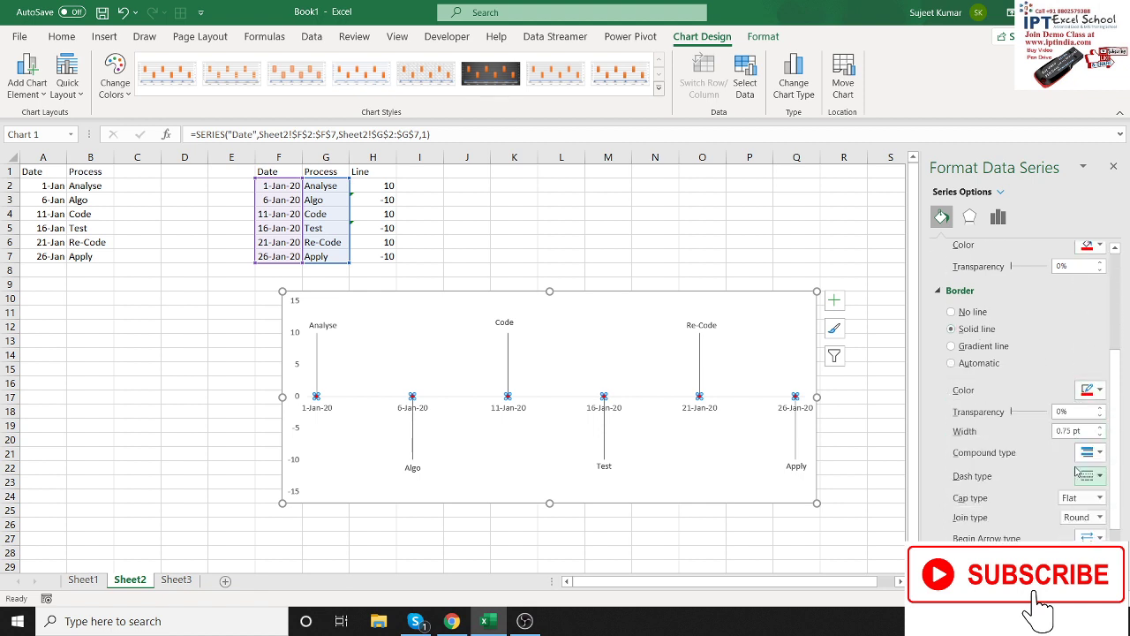
left_click(1101, 428)
left_click(1100, 428)
left_click(1101, 427)
left_click(1101, 427)
left_click(1100, 427)
left_click(1100, 427)
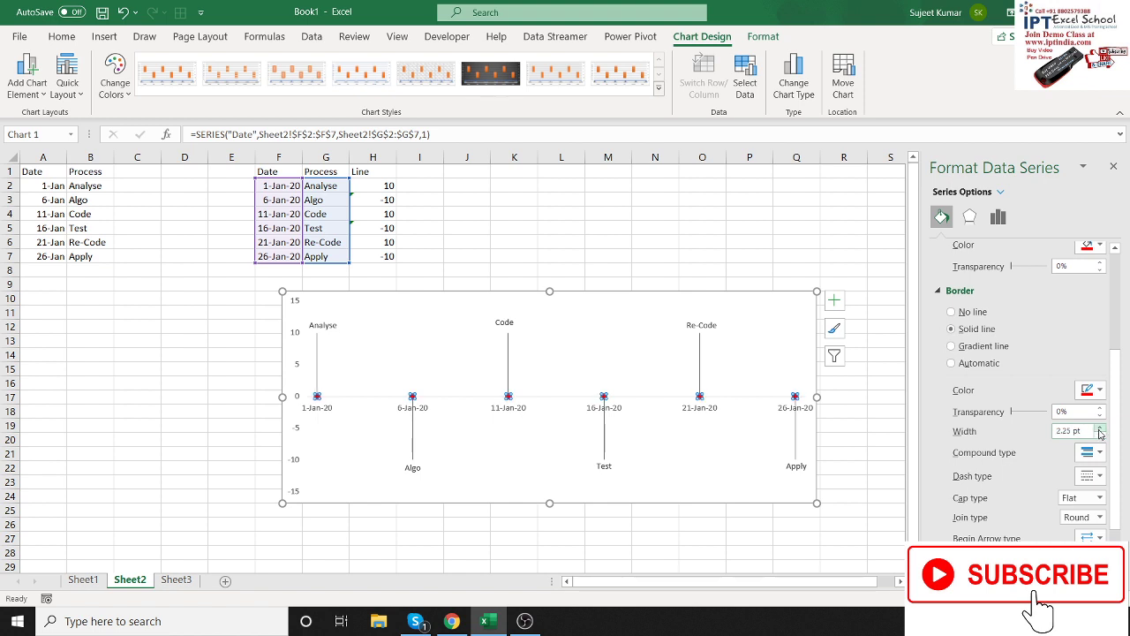
left_click(1101, 428)
left_click(1101, 428)
left_click(1100, 427)
left_click(1101, 428)
left_click(1100, 428)
left_click(1100, 427)
left_click(1101, 428)
left_click(1101, 427)
left_click(1101, 428)
left_click(1100, 428)
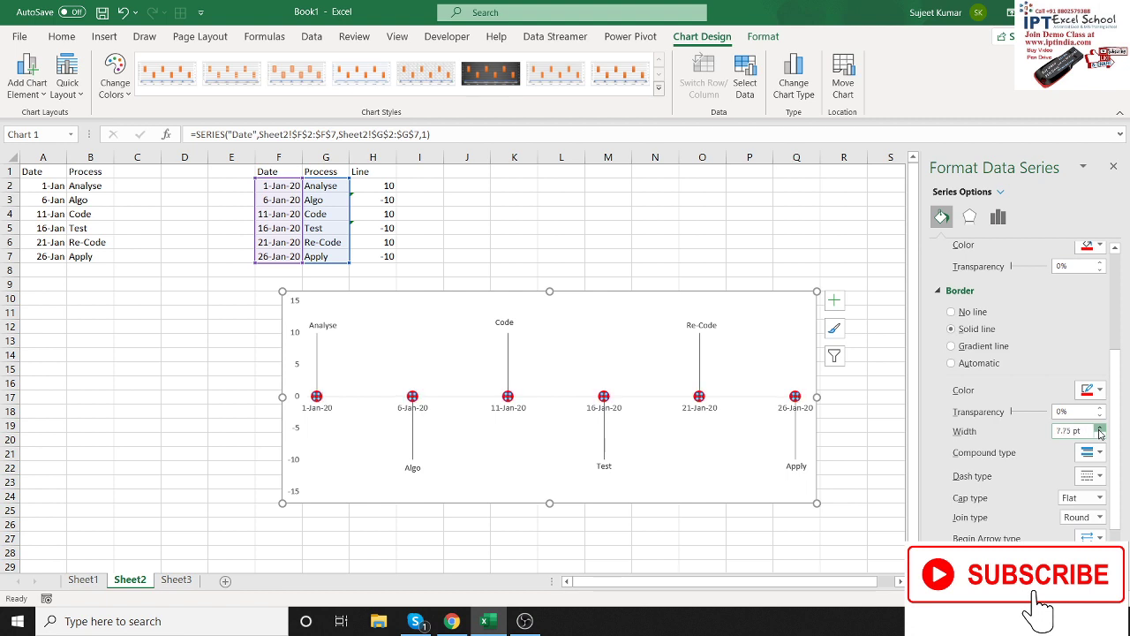
Set the marker border cap to Square and the join to Bevel
scroll(1074, 444, "down", 2)
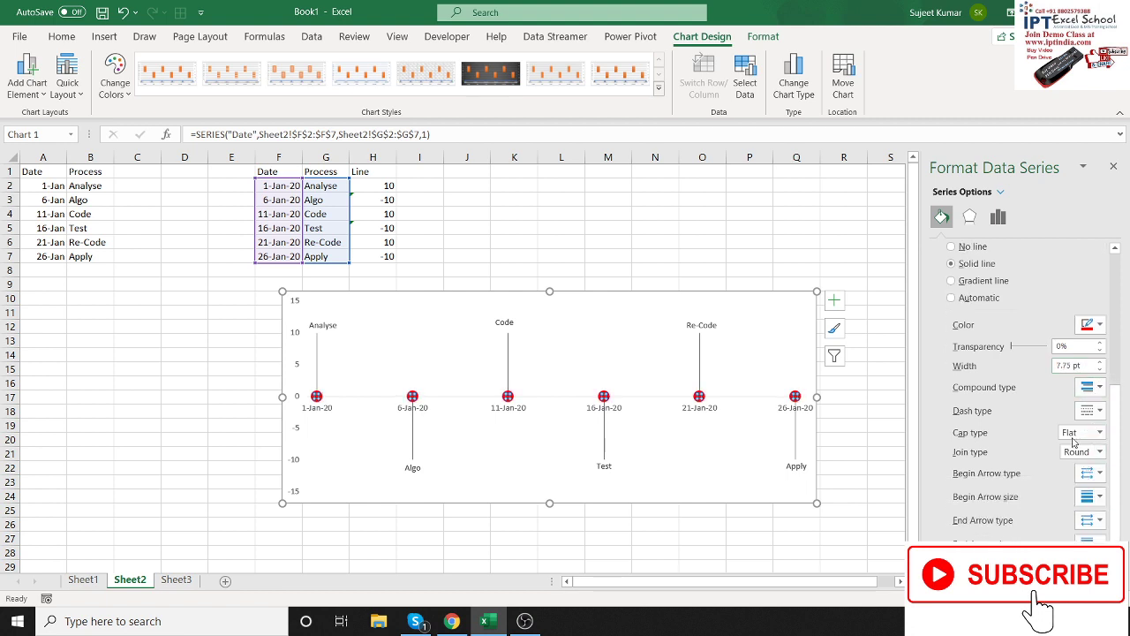
left_click(1084, 394)
left_click(1047, 414)
left_click(1068, 432)
left_click(1068, 432)
left_click(1068, 432)
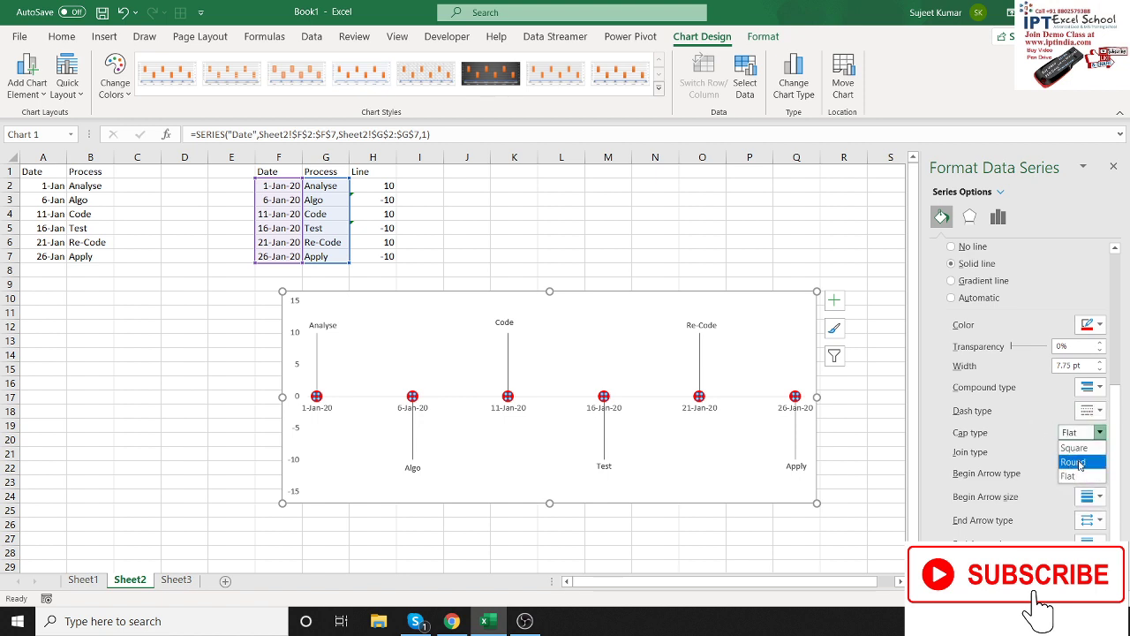
left_click(1080, 463)
left_click(1079, 452)
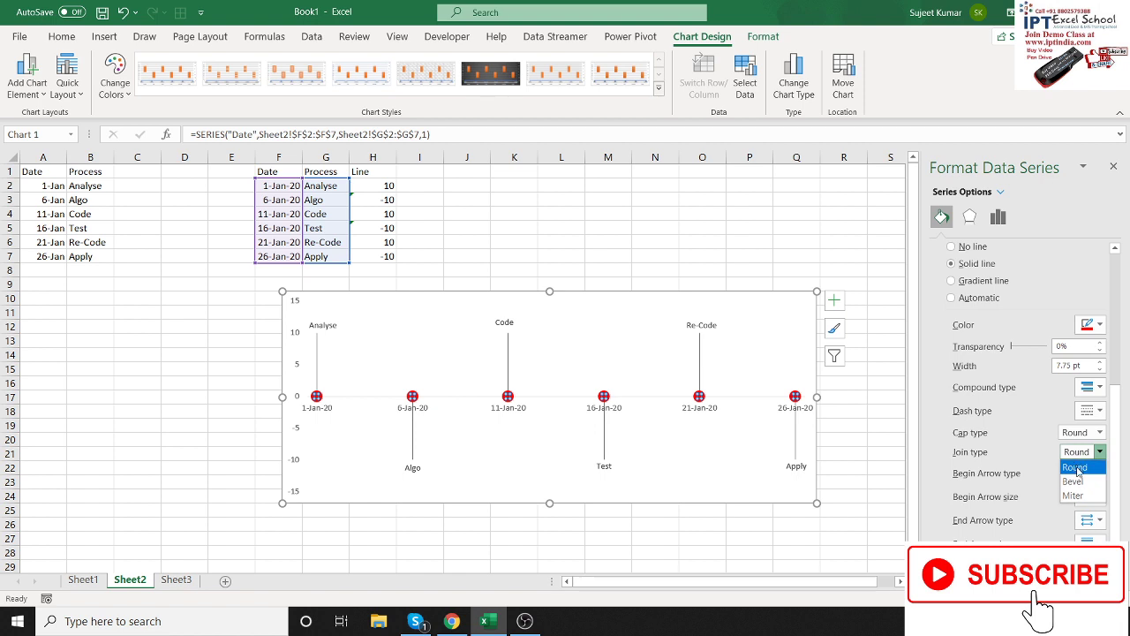
left_click(1076, 481)
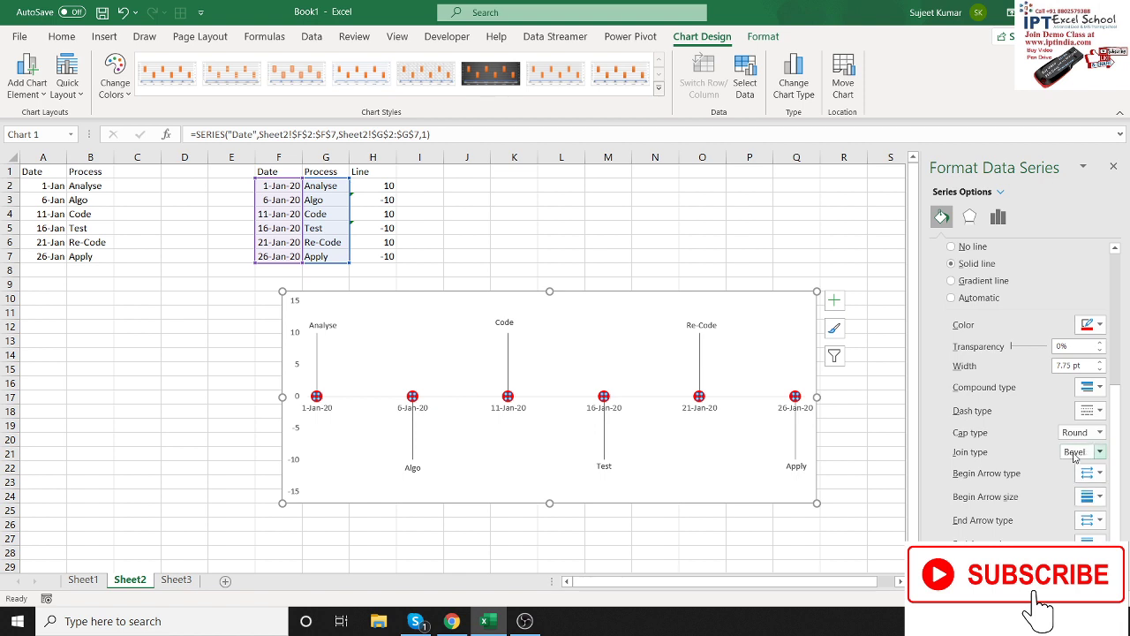
left_click(1079, 432)
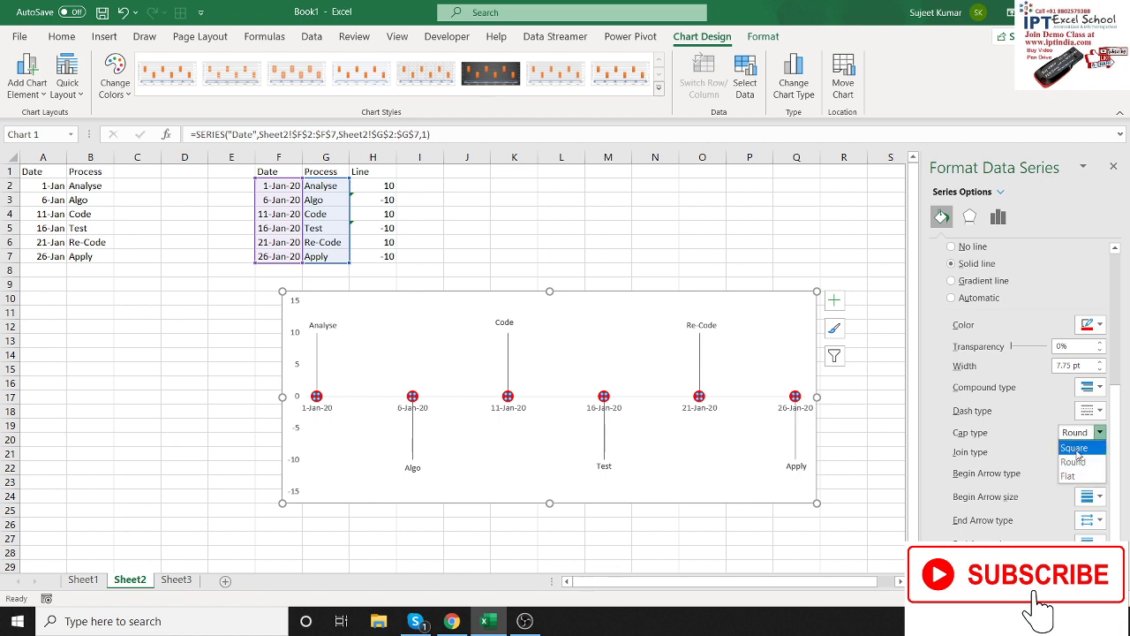
left_click(1075, 448)
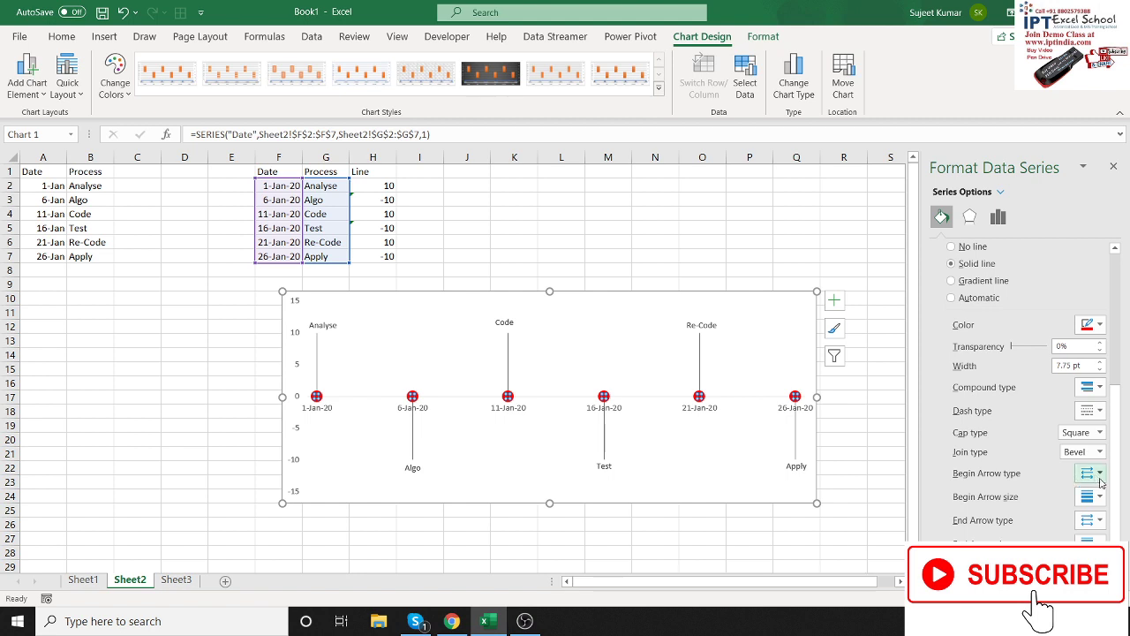
left_click(1101, 496)
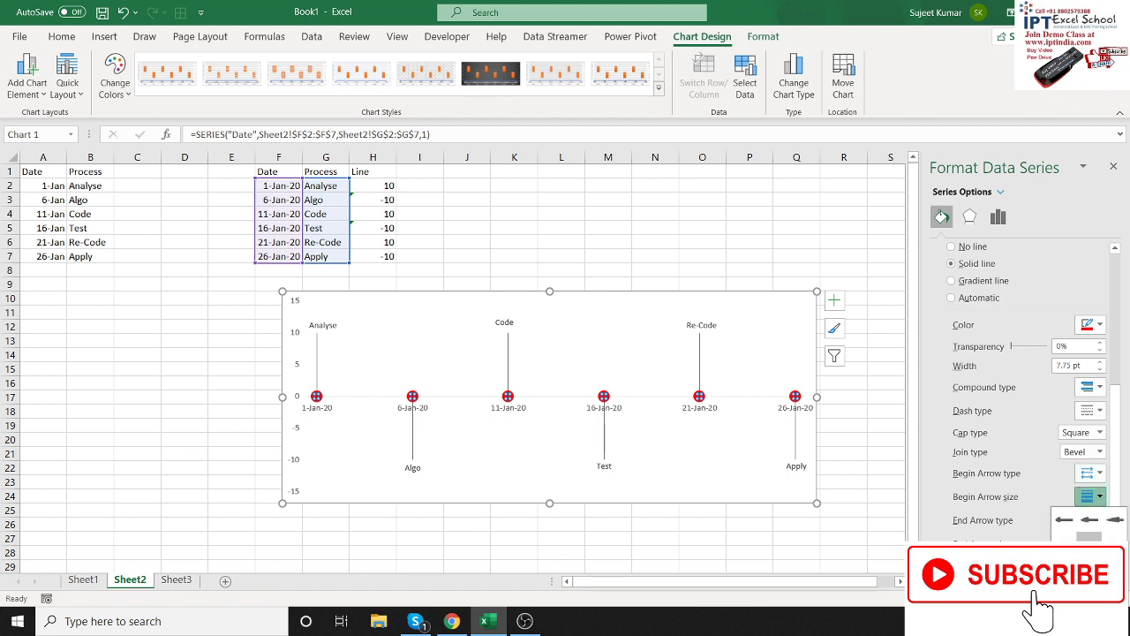
left_click(850, 522)
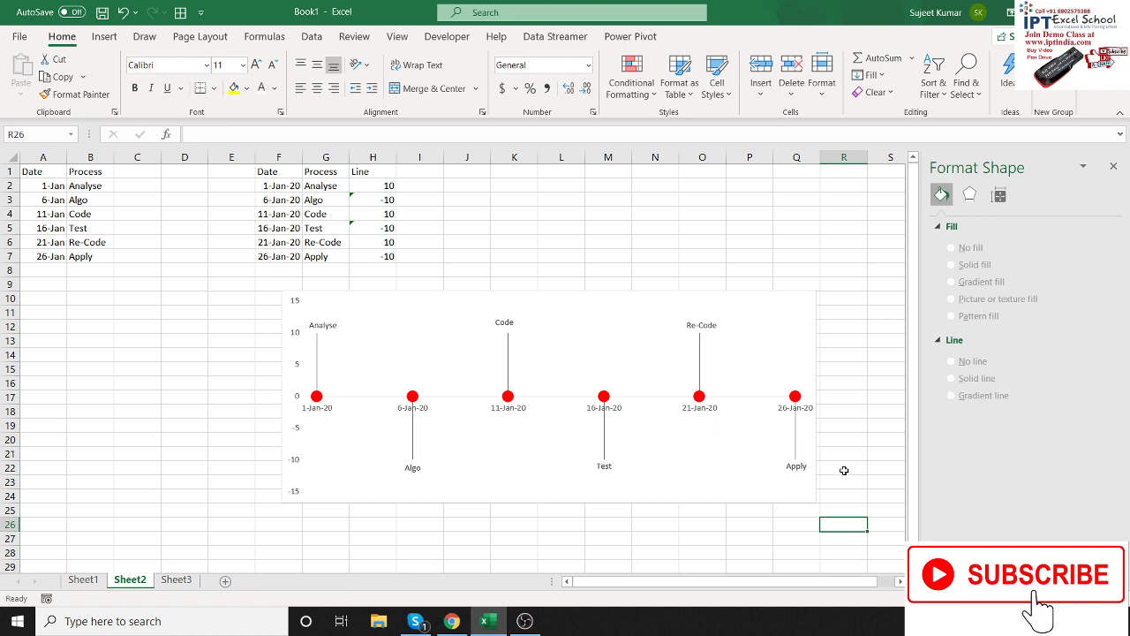
Add a chart title above the Sheet2 milestone chart
left_click(565, 300)
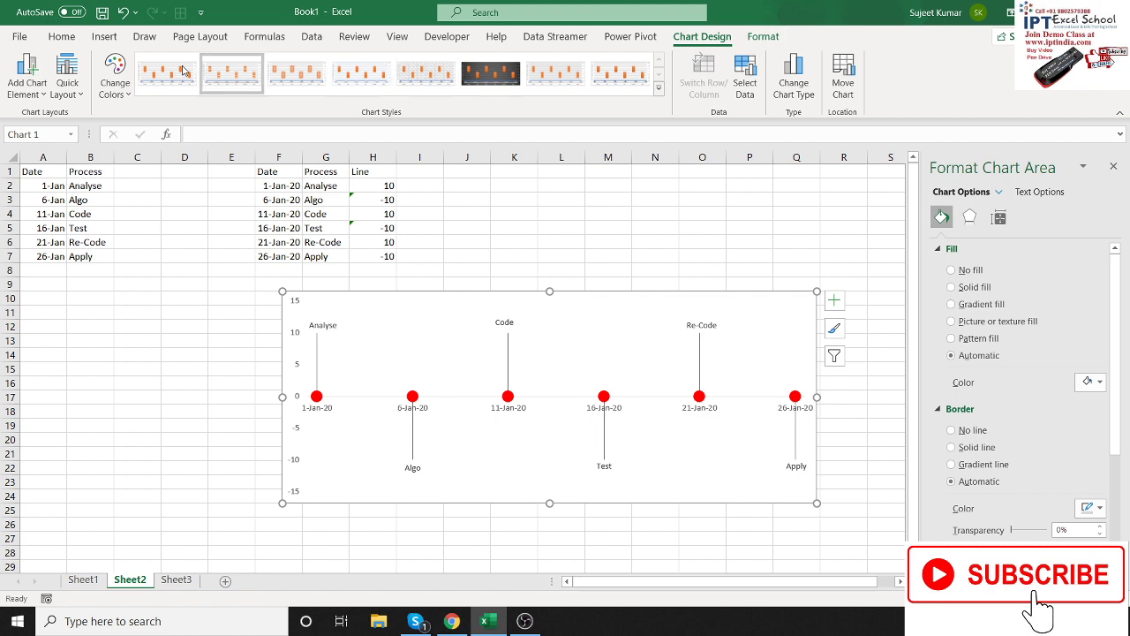
left_click(28, 92)
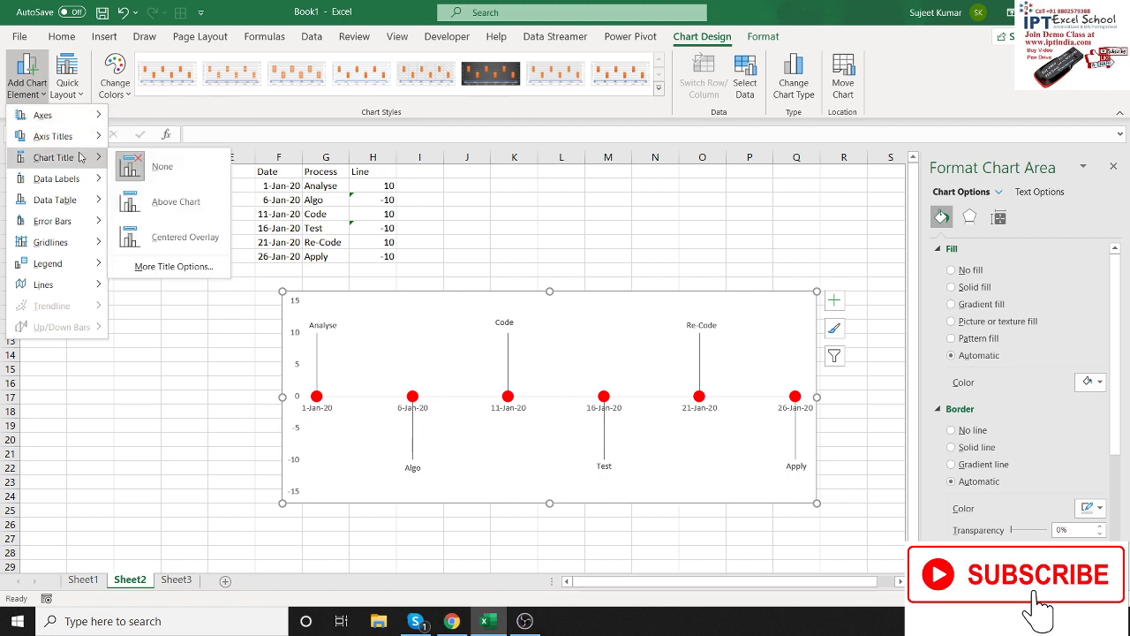
mouse_move(53, 157)
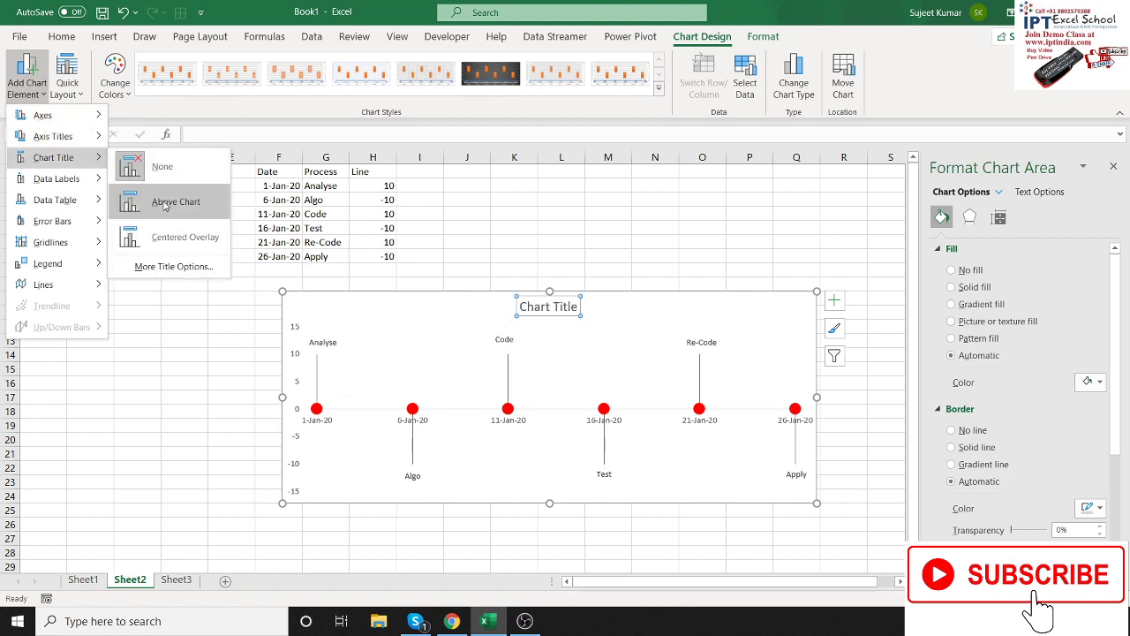
left_click(164, 203)
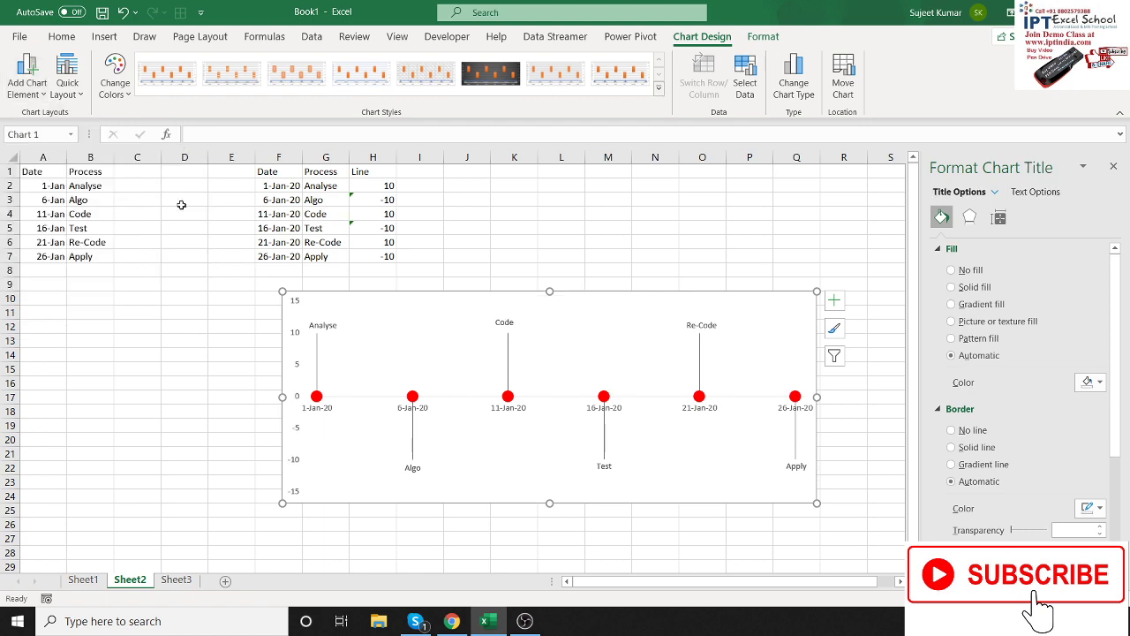
Select and copy the two-line title text from the Sheet1 chart
left_click(84, 580)
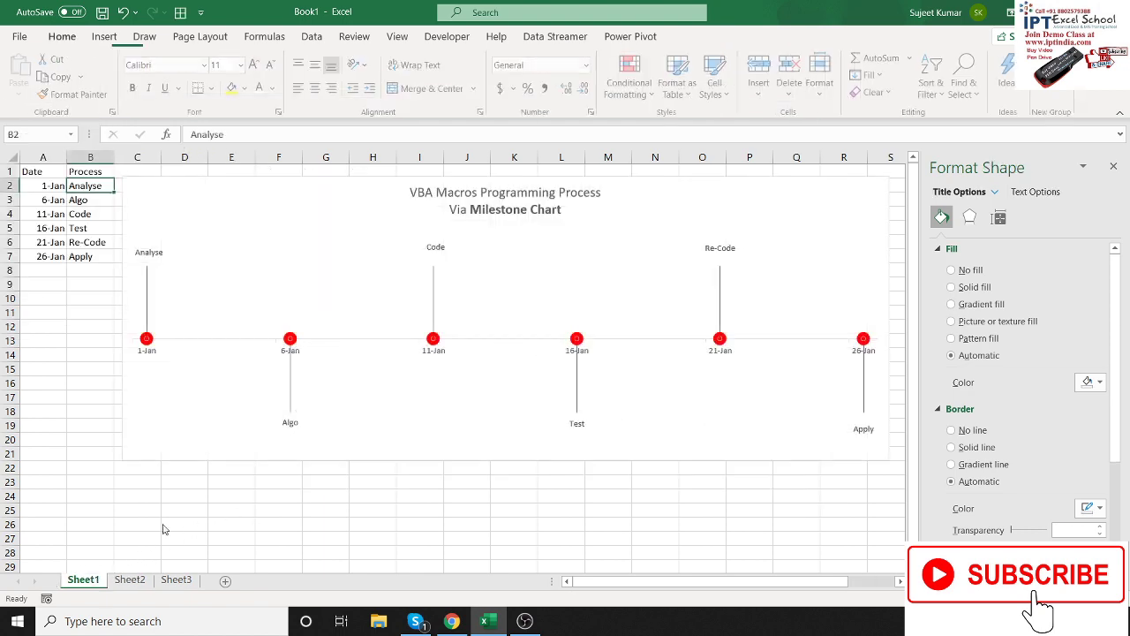
left_click(451, 196)
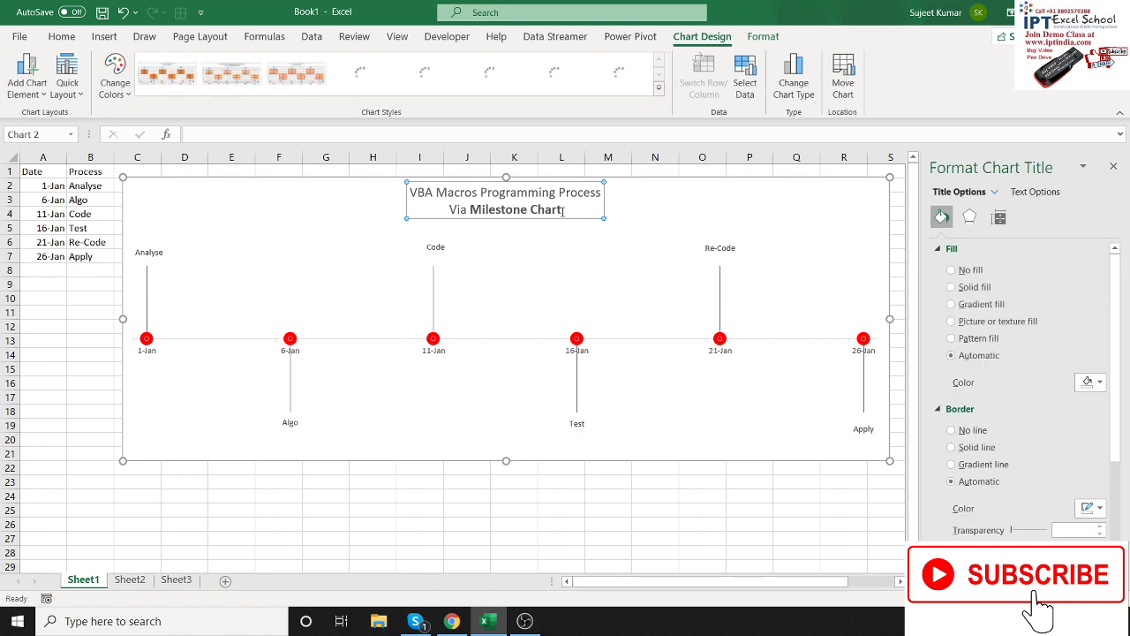
left_click_drag(563, 211, 408, 188)
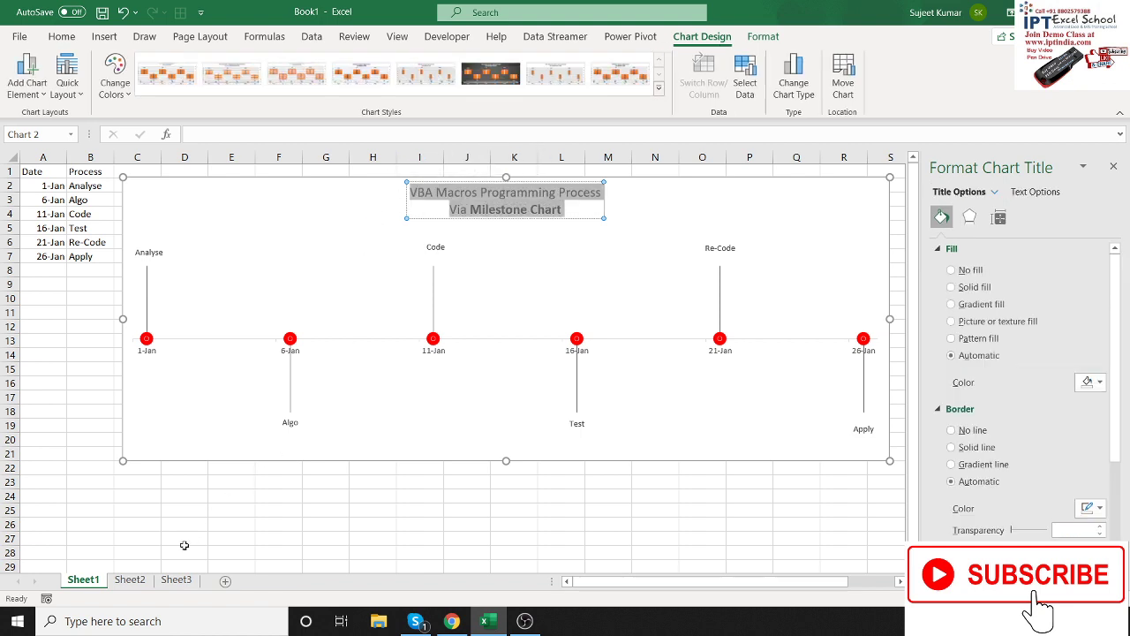
left_click(133, 580)
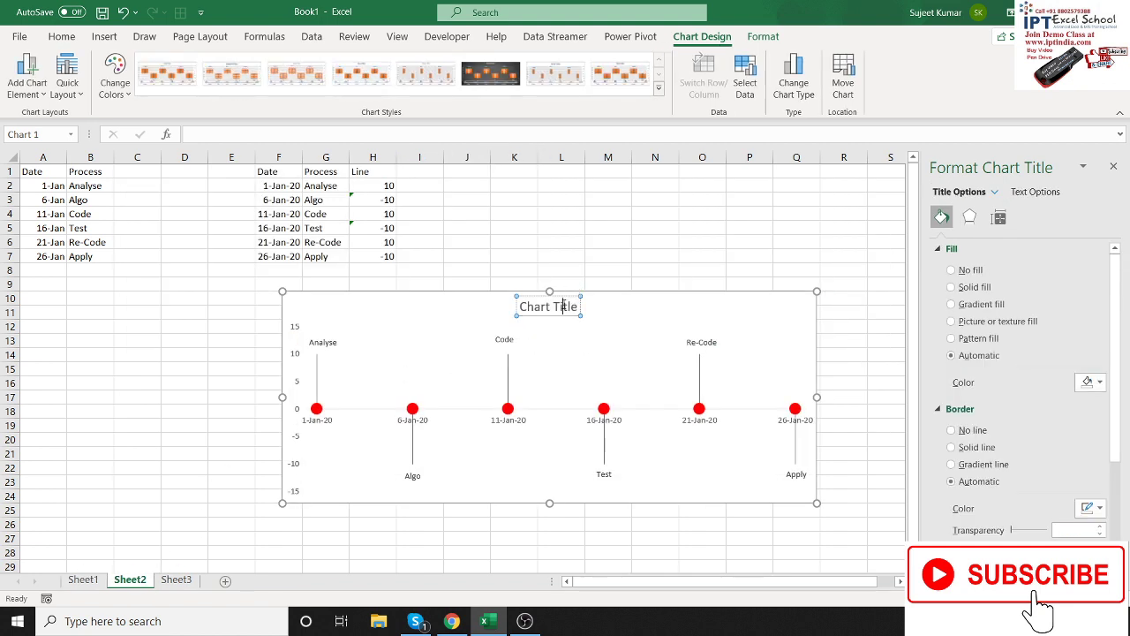
Replace the Chart Title with the pasted two-line 'VBA Macros Programming Process / Via Milestone Chart'
double_click(563, 306)
left_click(563, 306)
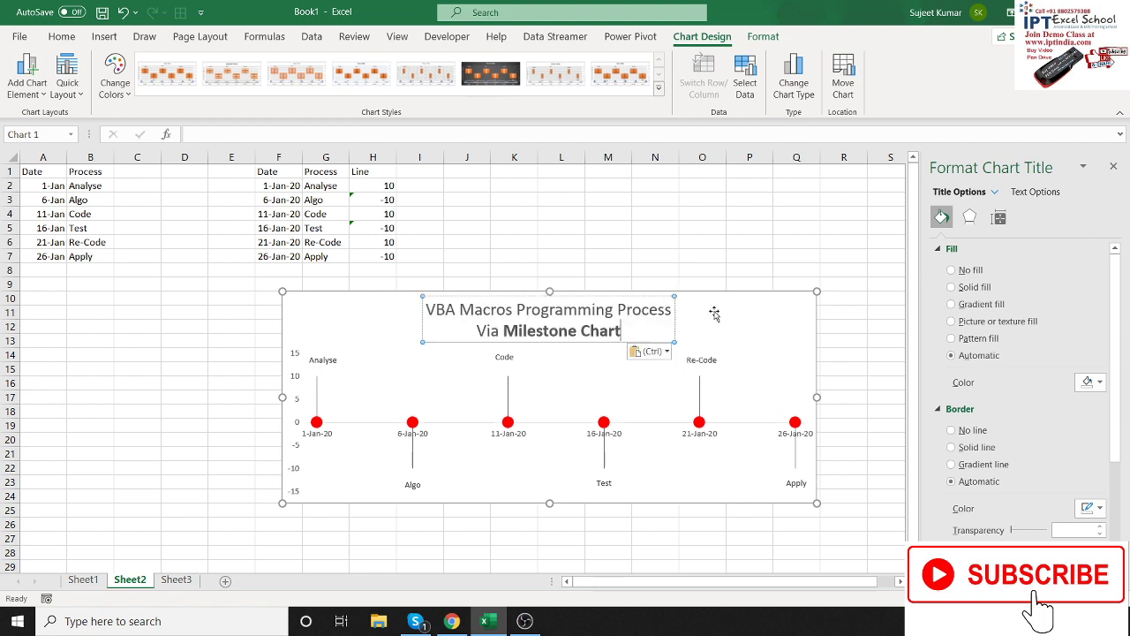
left_click(742, 316)
Move the chart left toward column A and enlarge it from its bottom-right corner
left_click_drag(711, 309, 523, 305)
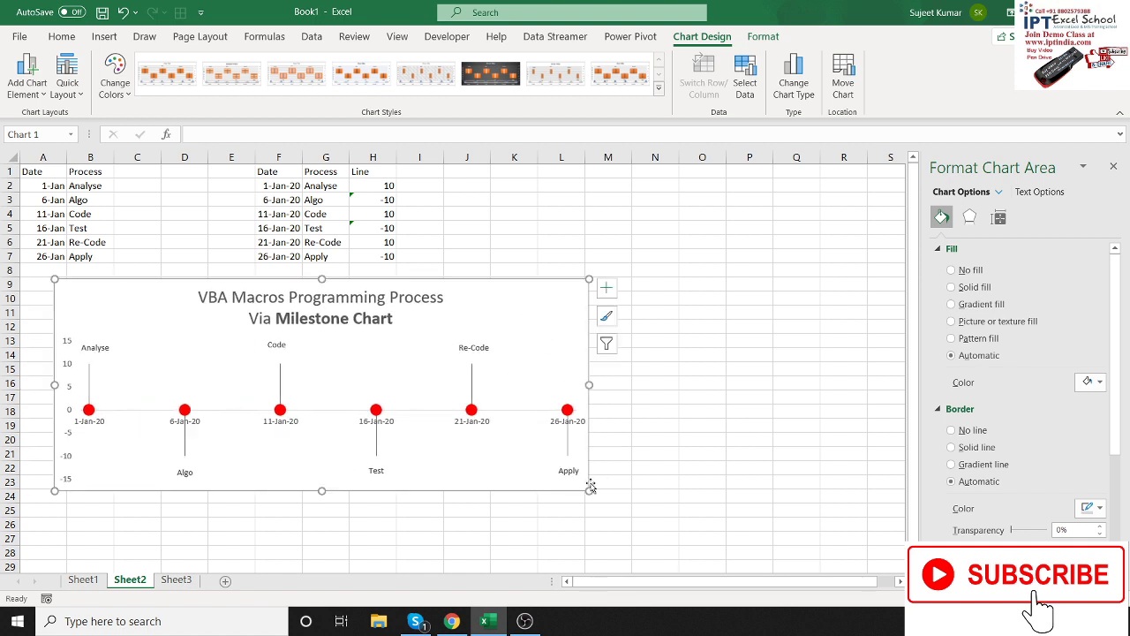
left_click_drag(587, 487, 685, 537)
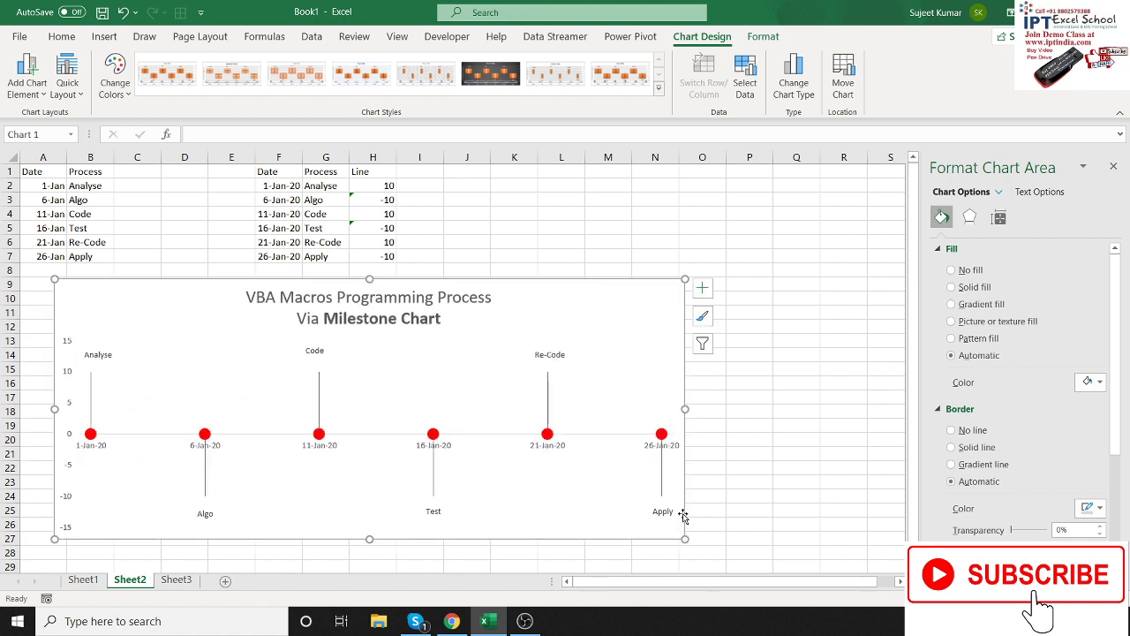
scroll(683, 517, "down", 1)
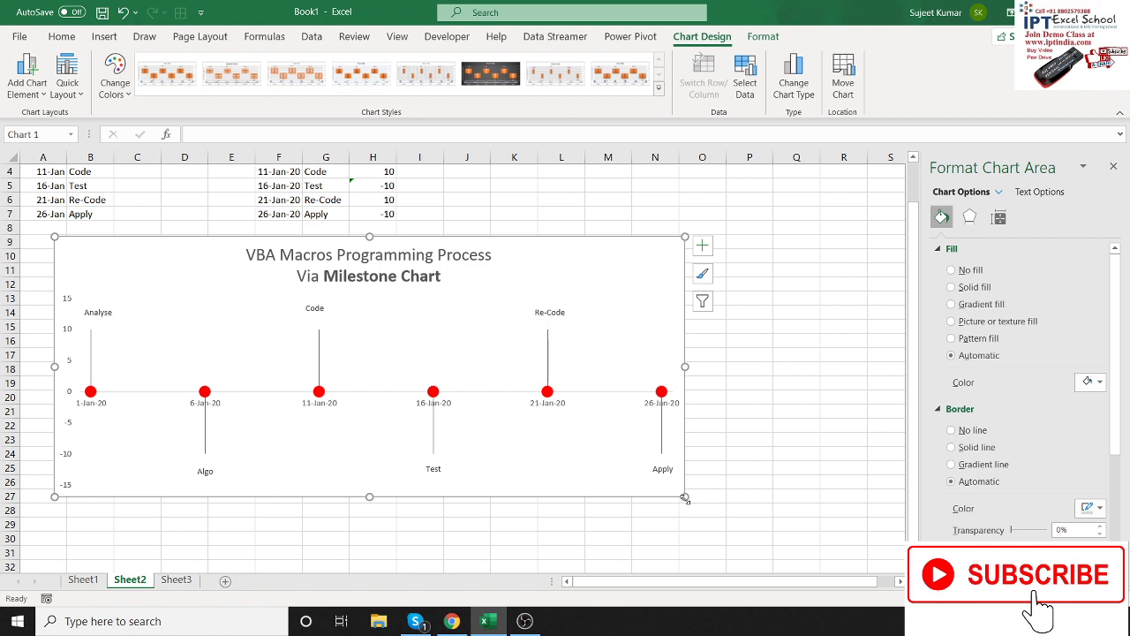
left_click_drag(685, 498, 717, 529)
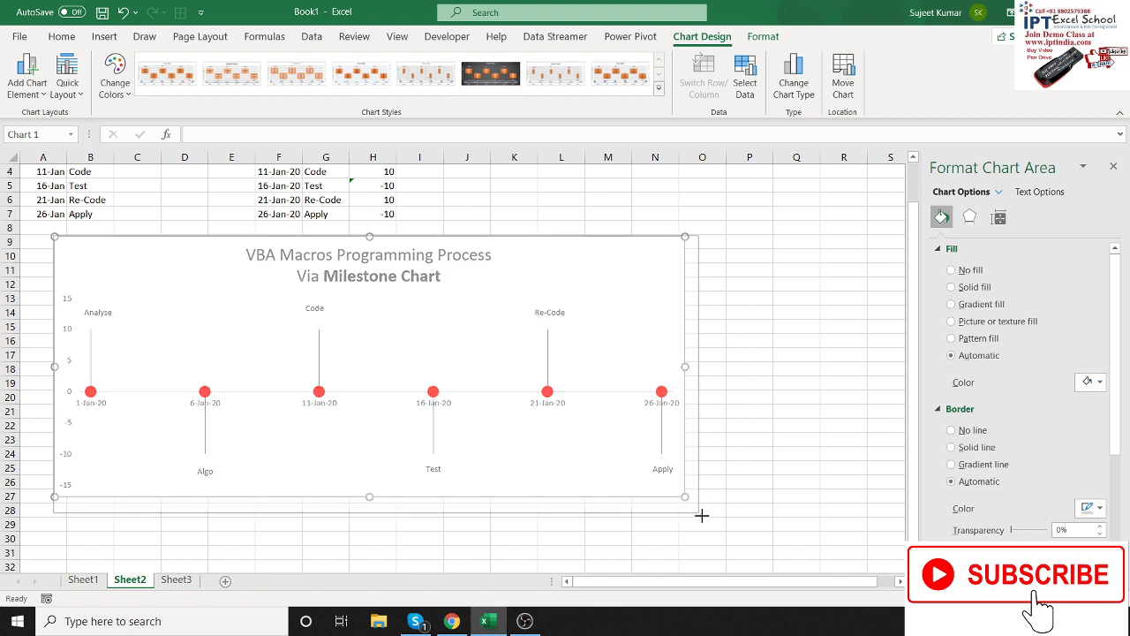
left_click(590, 423)
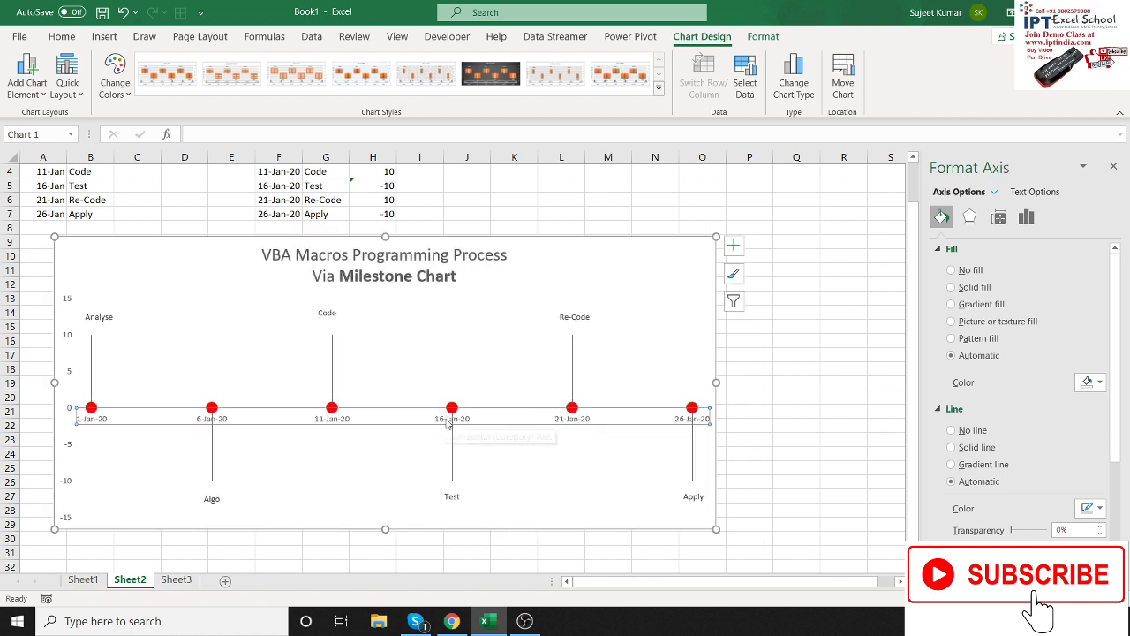
left_click(883, 358)
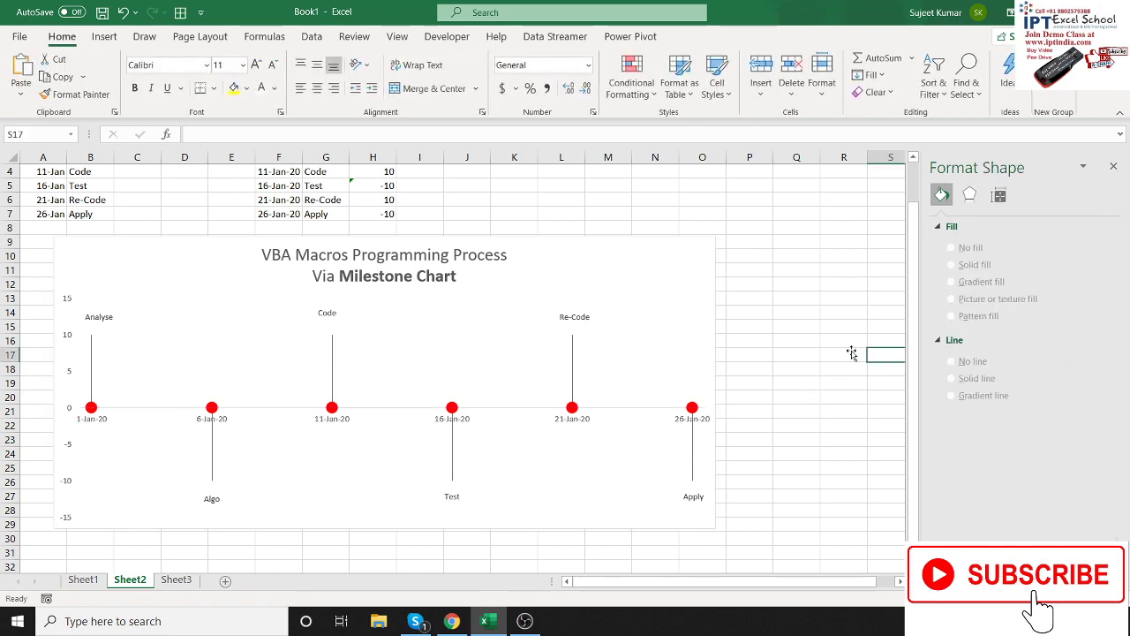
Restore the cleared 1-Jan start date in A2 with Ctrl+Z, then select the chart's date axis
scroll(436, 226, "up", 2)
scroll(481, 268, "up", 1)
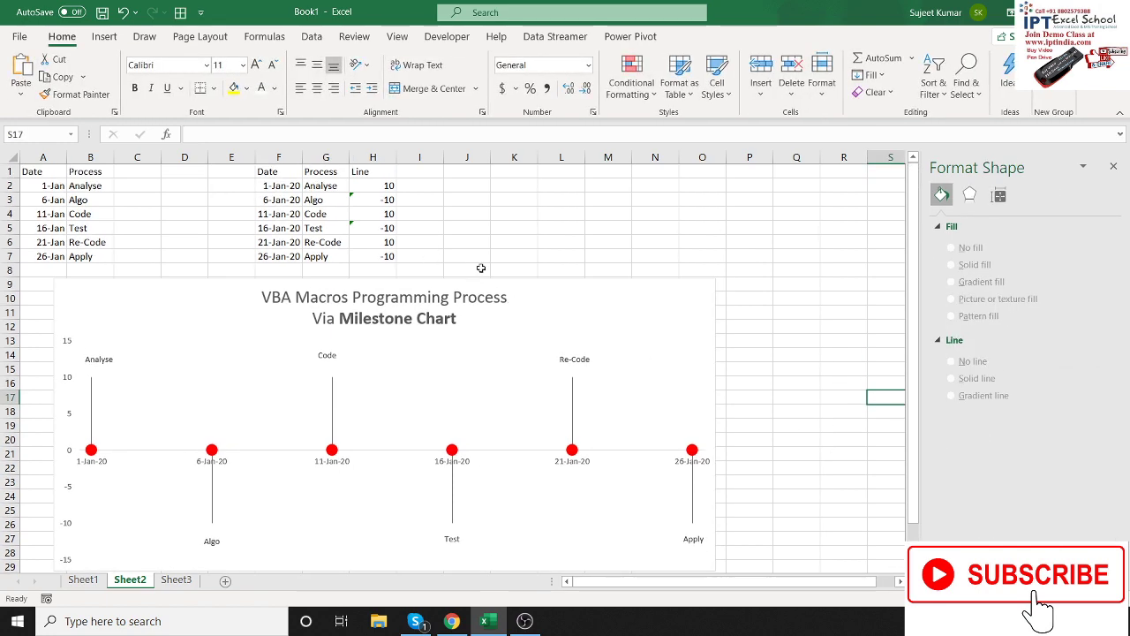
left_click(53, 187)
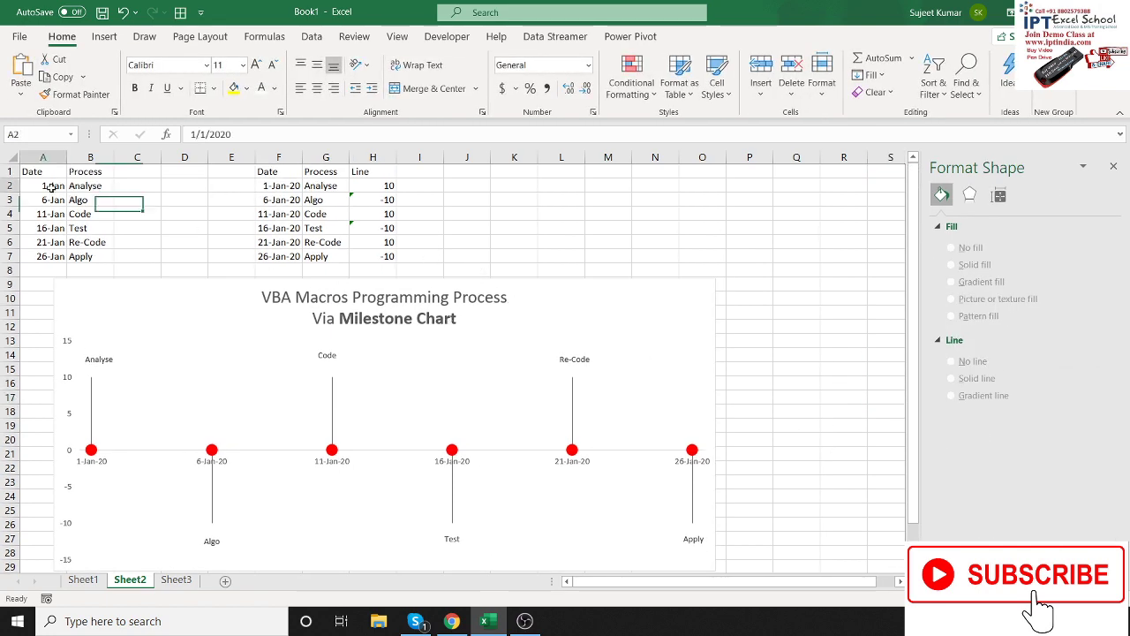
key("Delete")
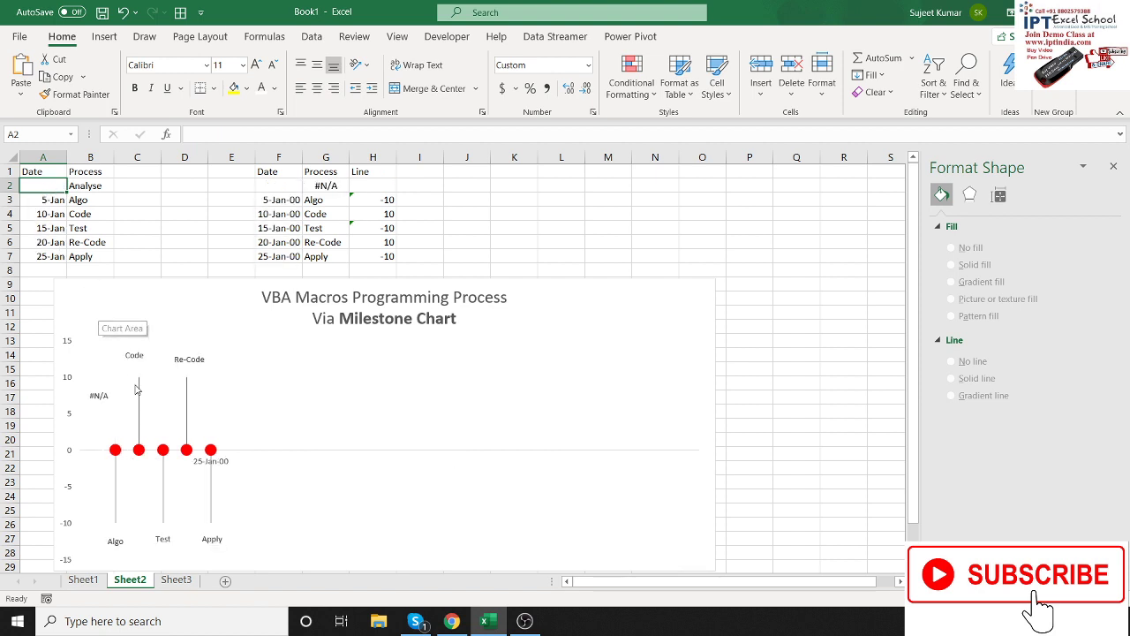
mouse_move(138, 390)
key("ctrl+z")
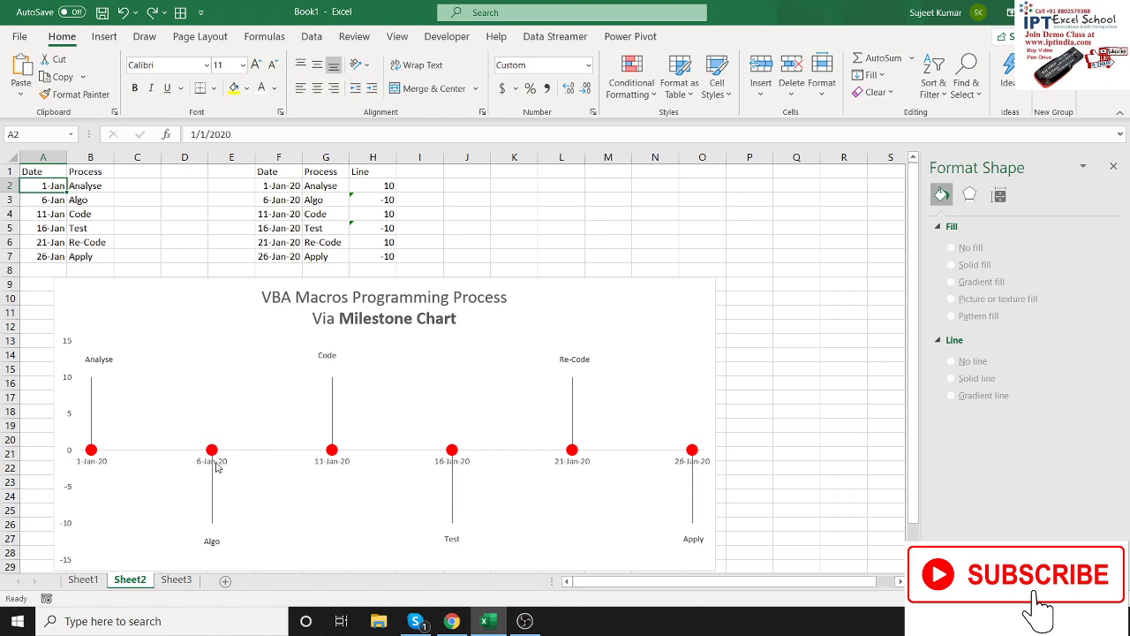
left_click(216, 465)
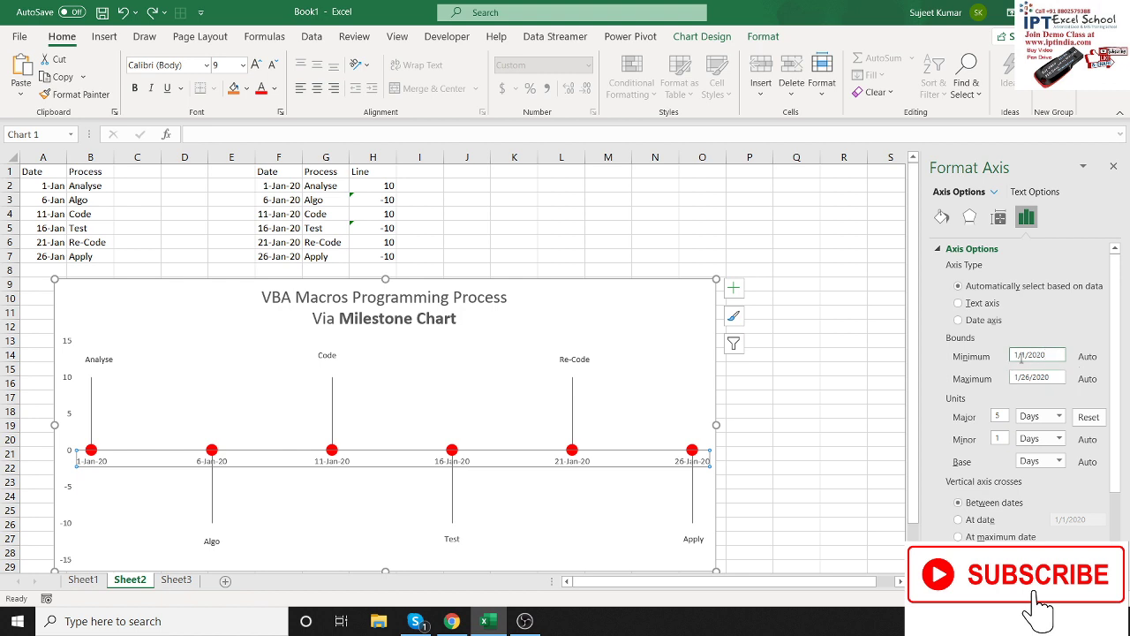
Set the date axis Minimum bound to 1/1/2020 and Maximum to 1/26/2020, then deselect the chart
left_click(1019, 355)
left_click_drag(1058, 357, 976, 340)
key("BackSpace")
type("1")
key("Return")
key("Tab")
type("1/")
type("/26")
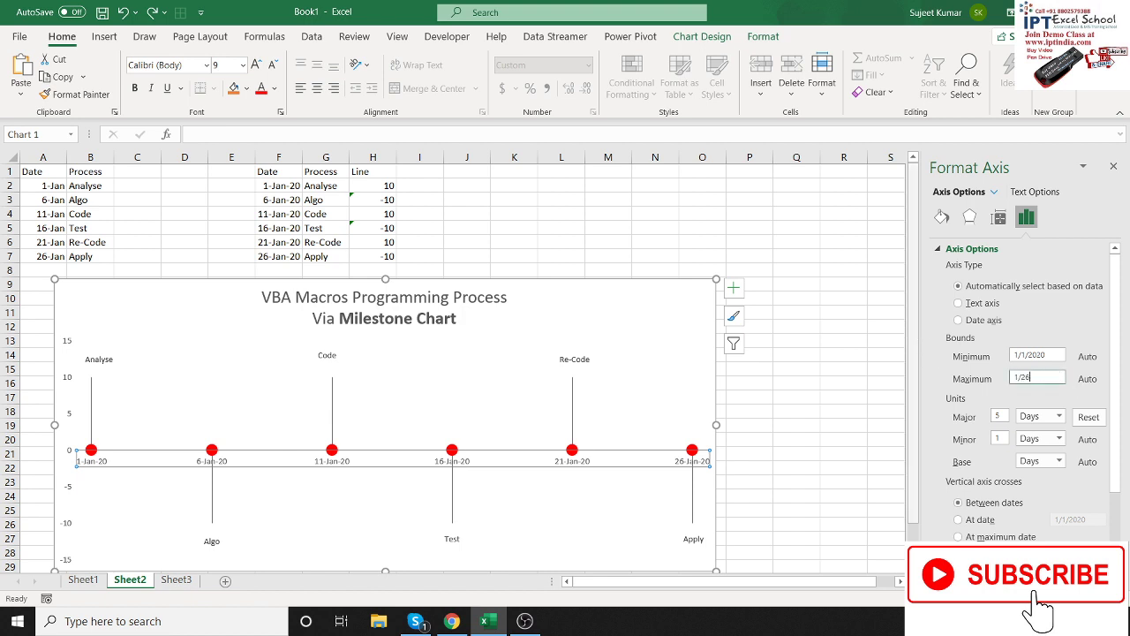
type("/2020")
key("shift+Tab")
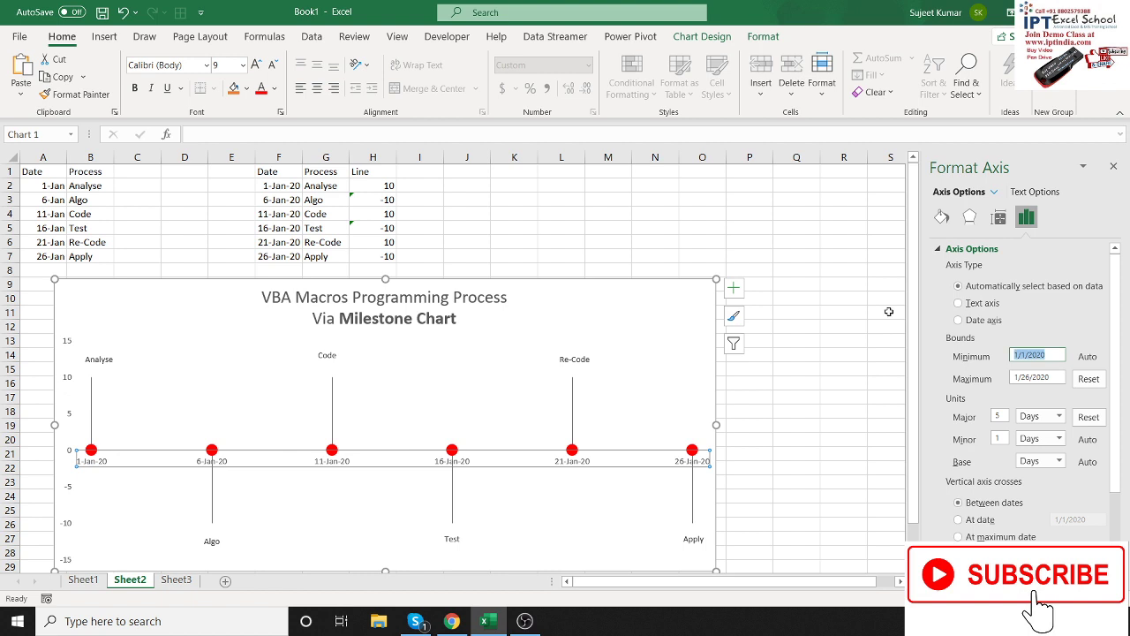
type("1/1")
key("Tab")
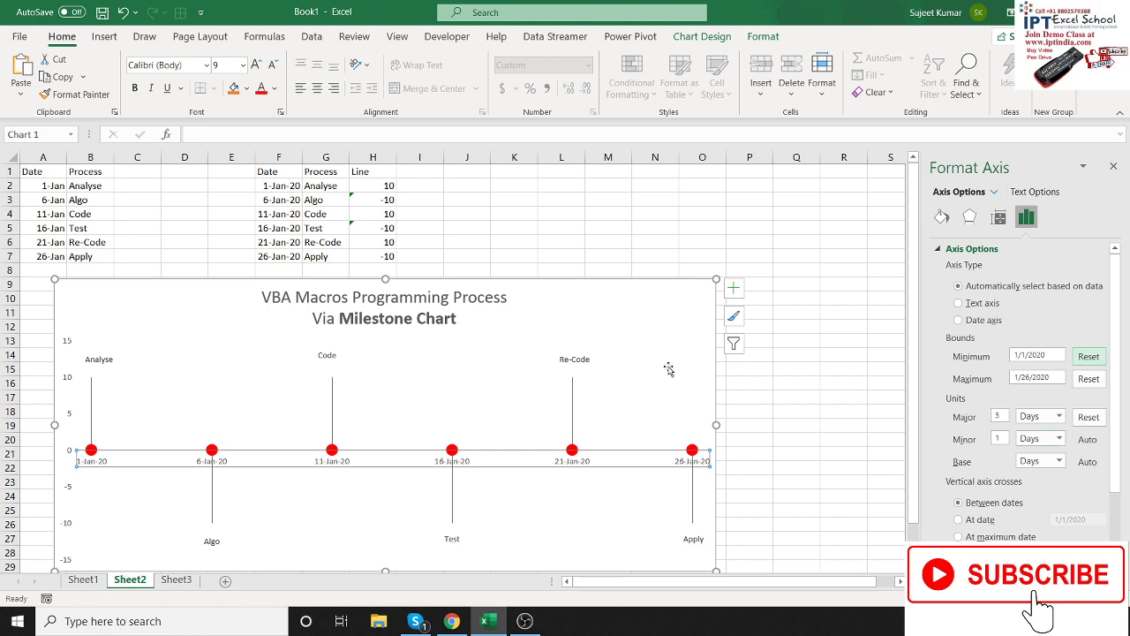
left_click(648, 305)
left_click(702, 215)
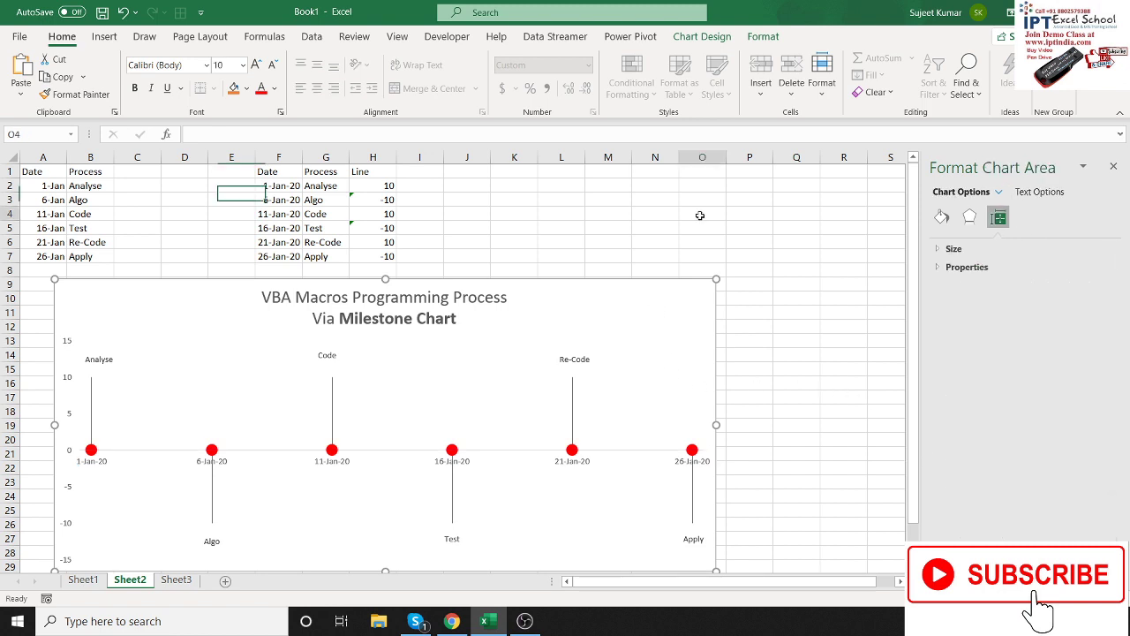
Test the chart by deleting and undoing the A2 start date and the B2 'Analyse' label
left_click(55, 191)
key("Delete")
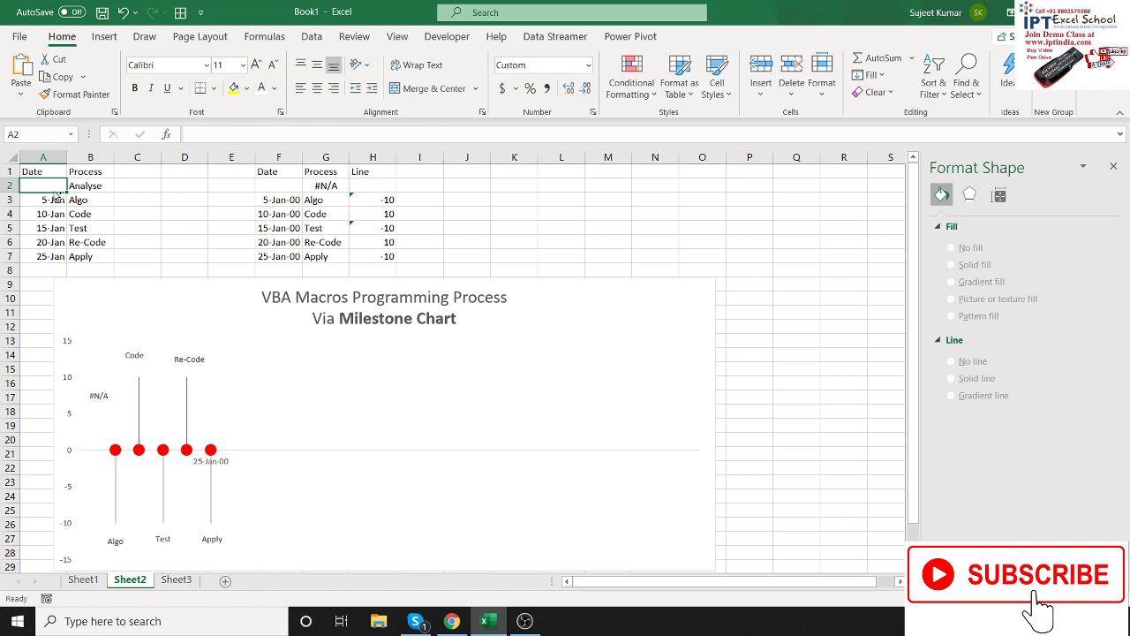
key("ctrl+z")
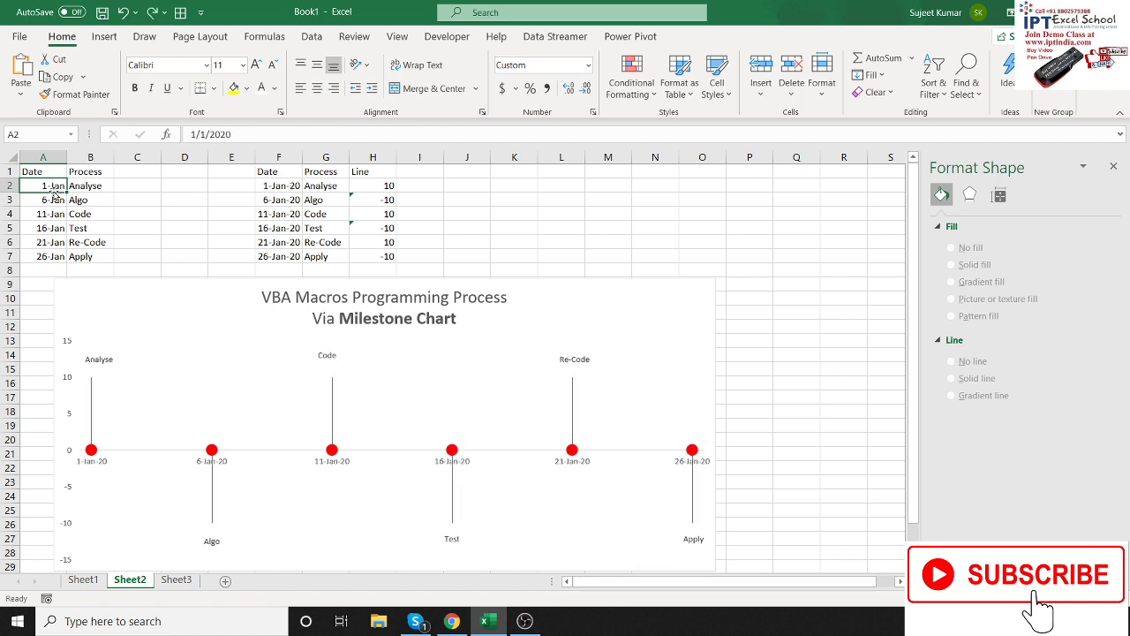
key("Right")
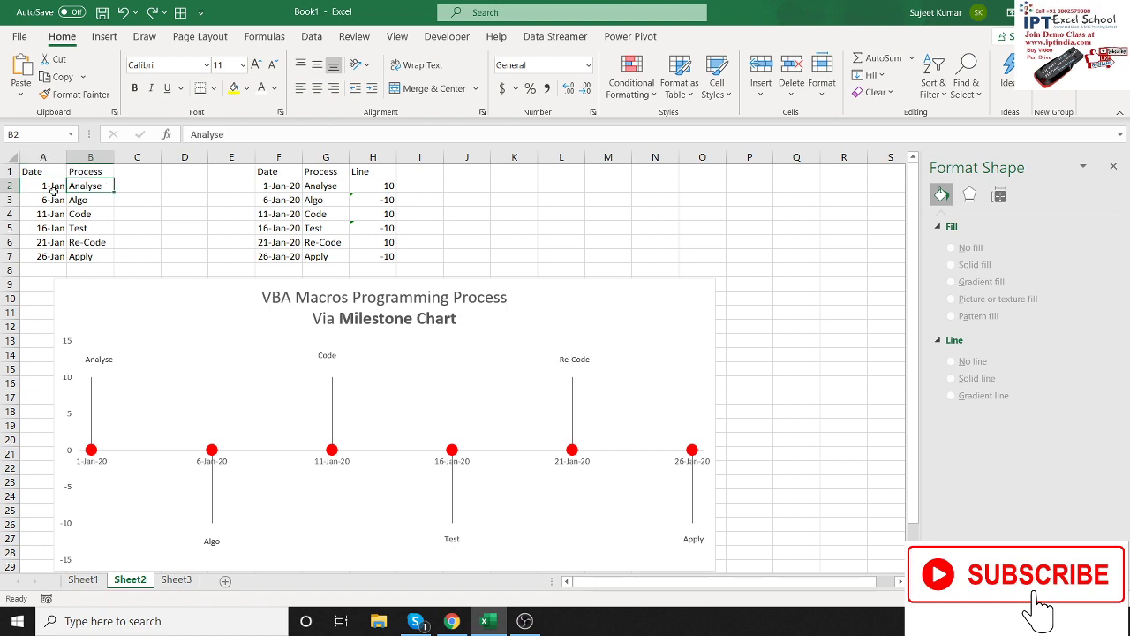
key("Delete")
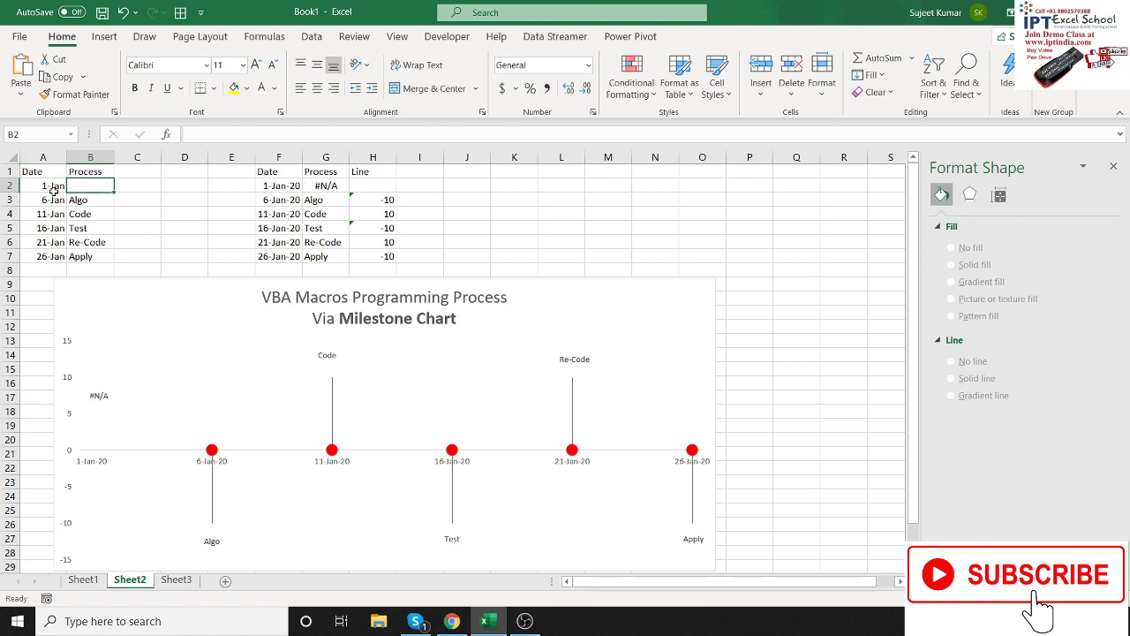
key("ctrl+z")
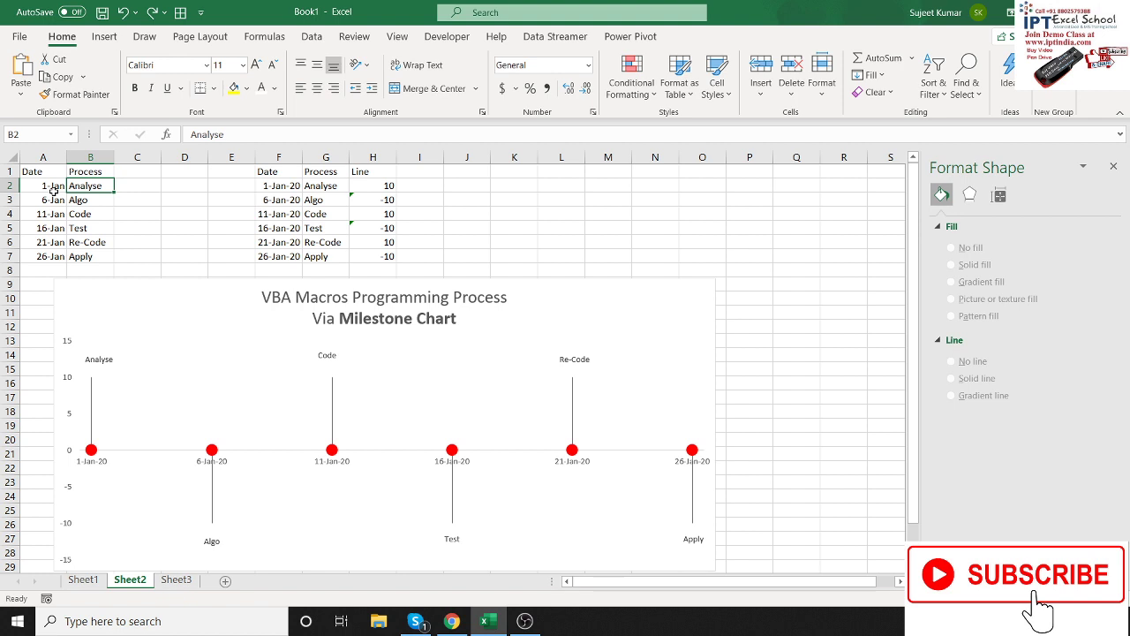
Clear and restore the A2 start date twice more to show the chart collapsing
left_click(57, 186)
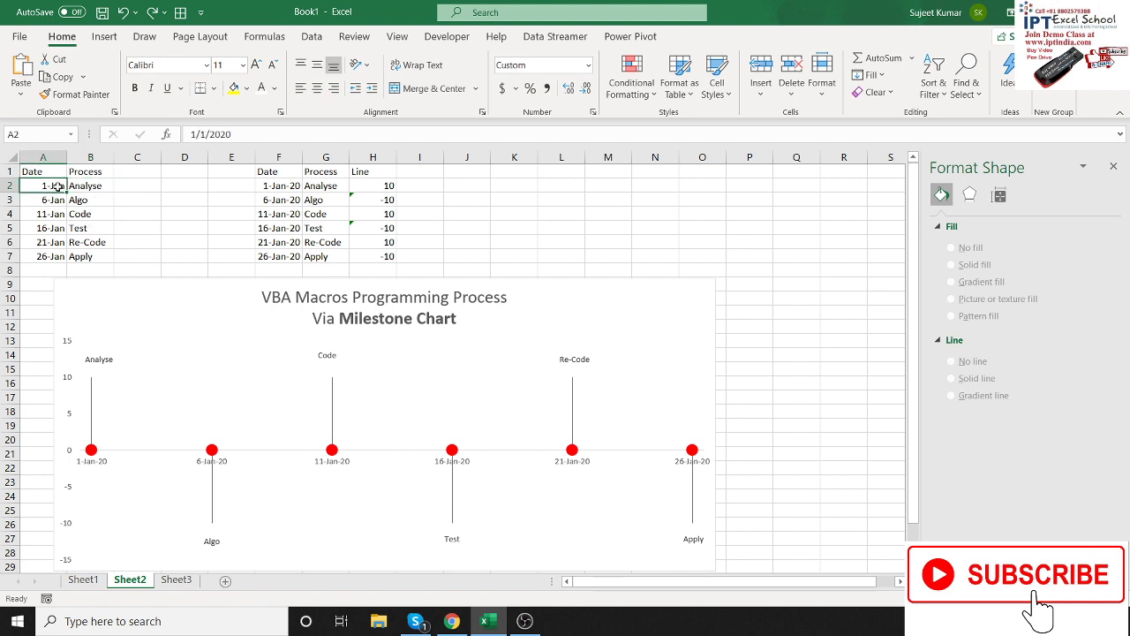
key("Delete")
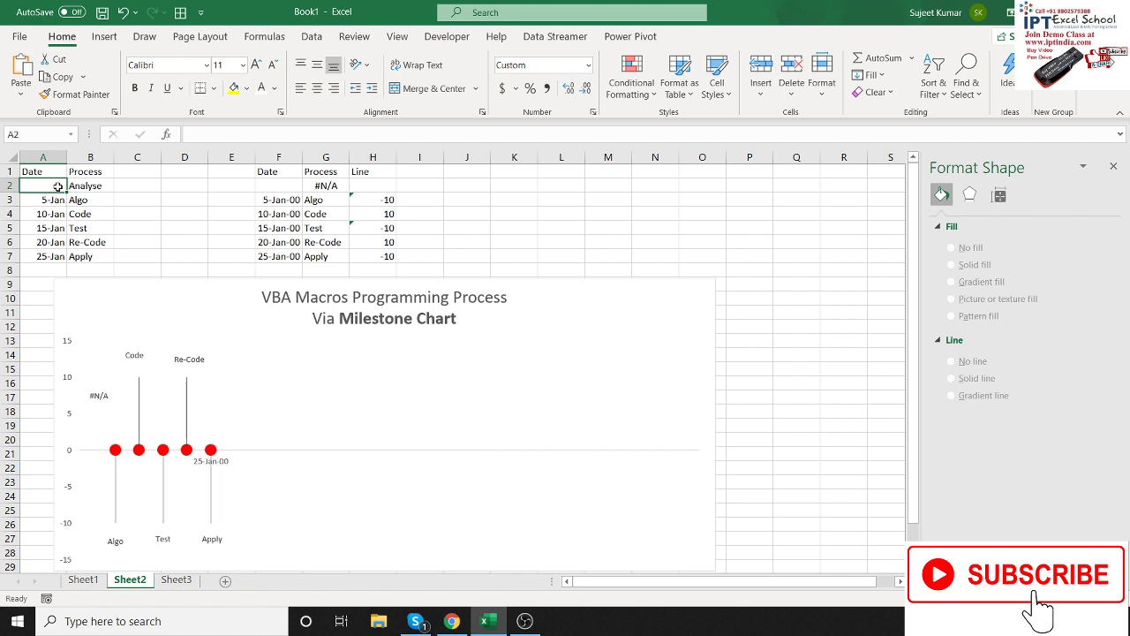
key("ctrl+z")
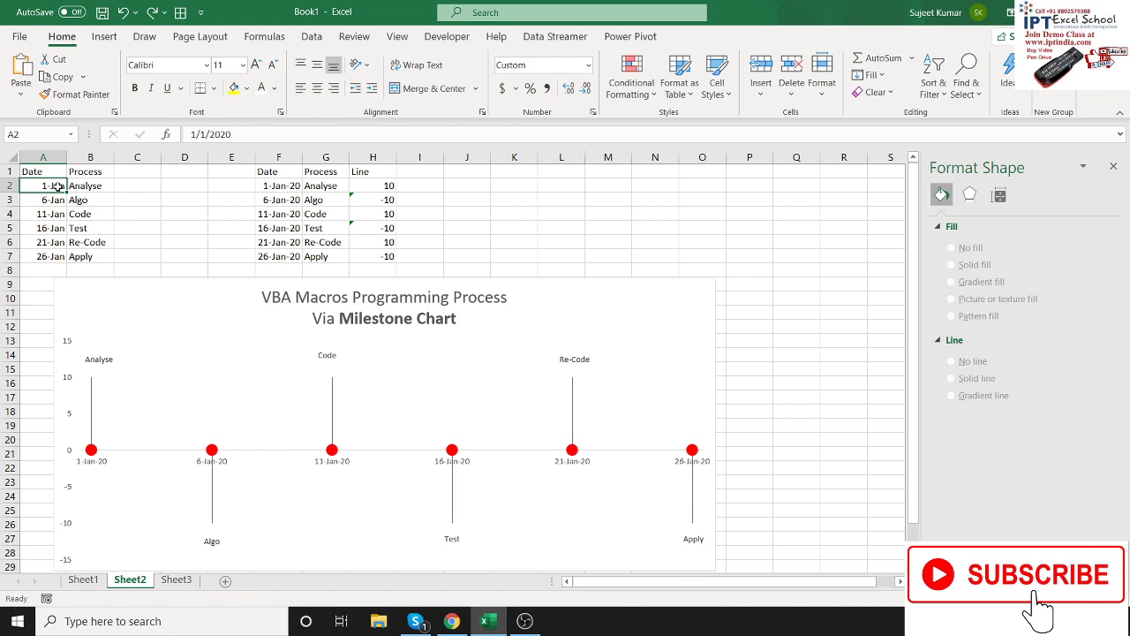
key("Delete")
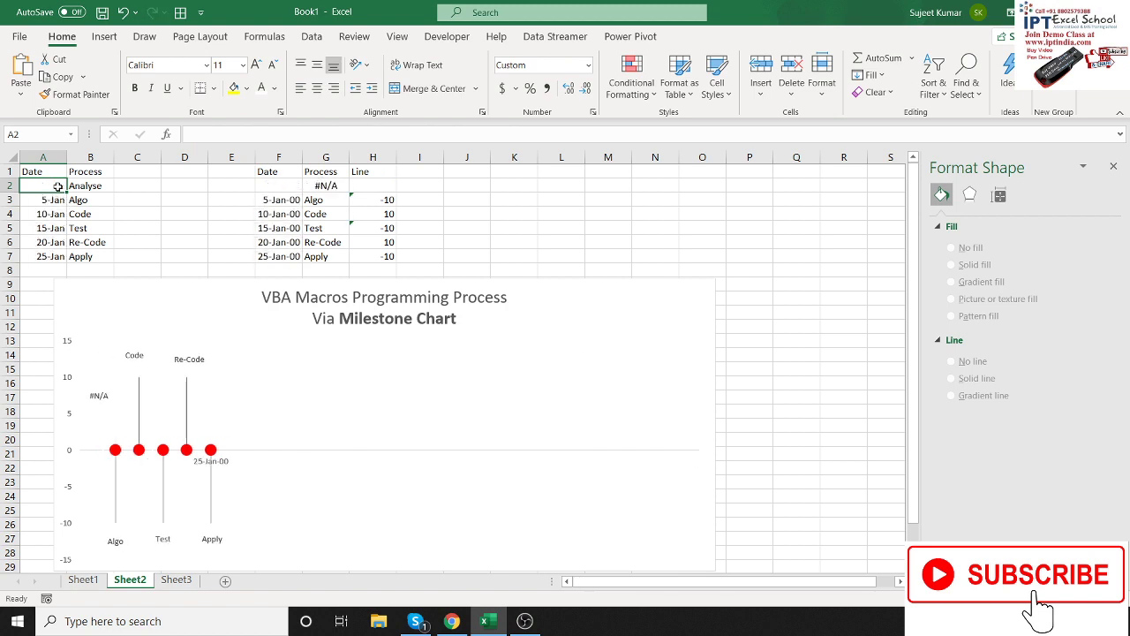
key("ctrl+z")
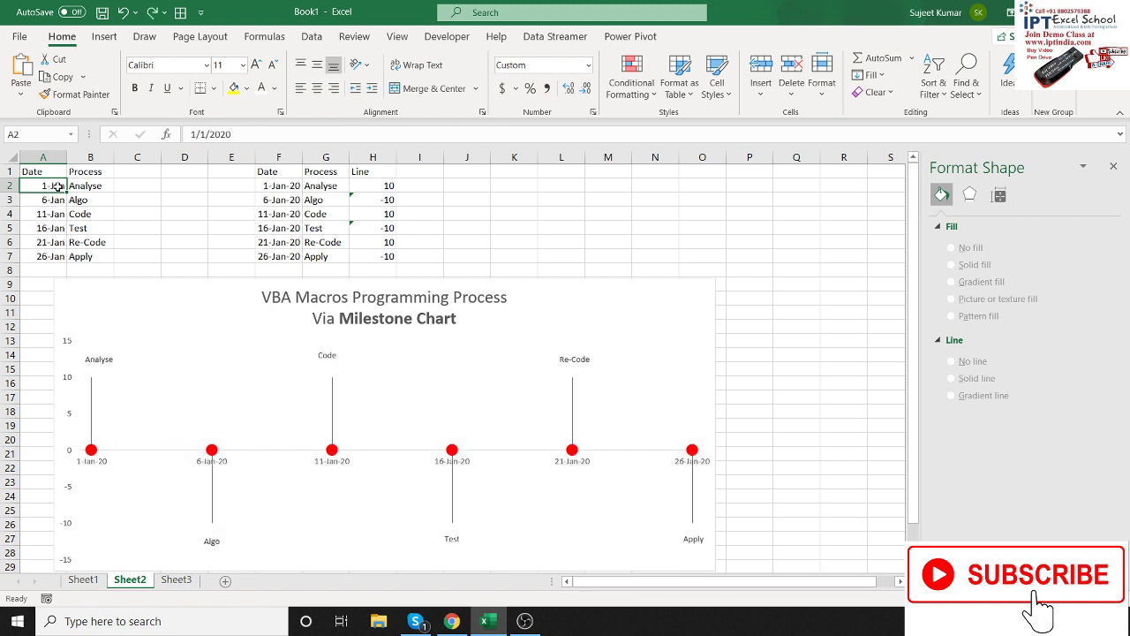
left_click(470, 171)
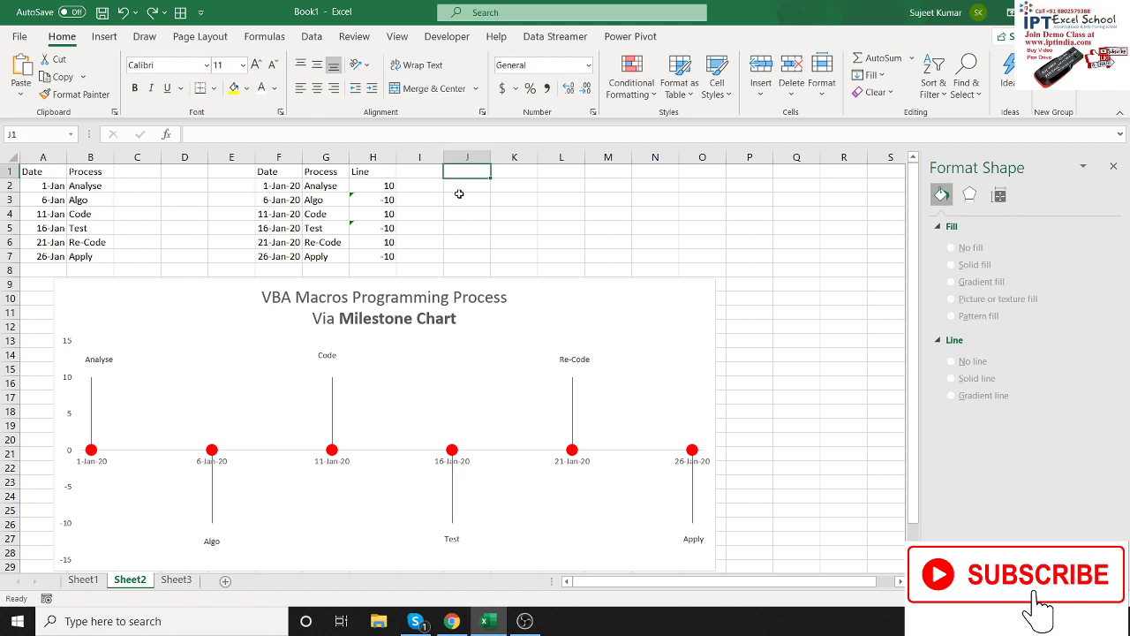
Delete and restore the B3 'Algo' label, then check the date formula in F3
left_click(111, 186)
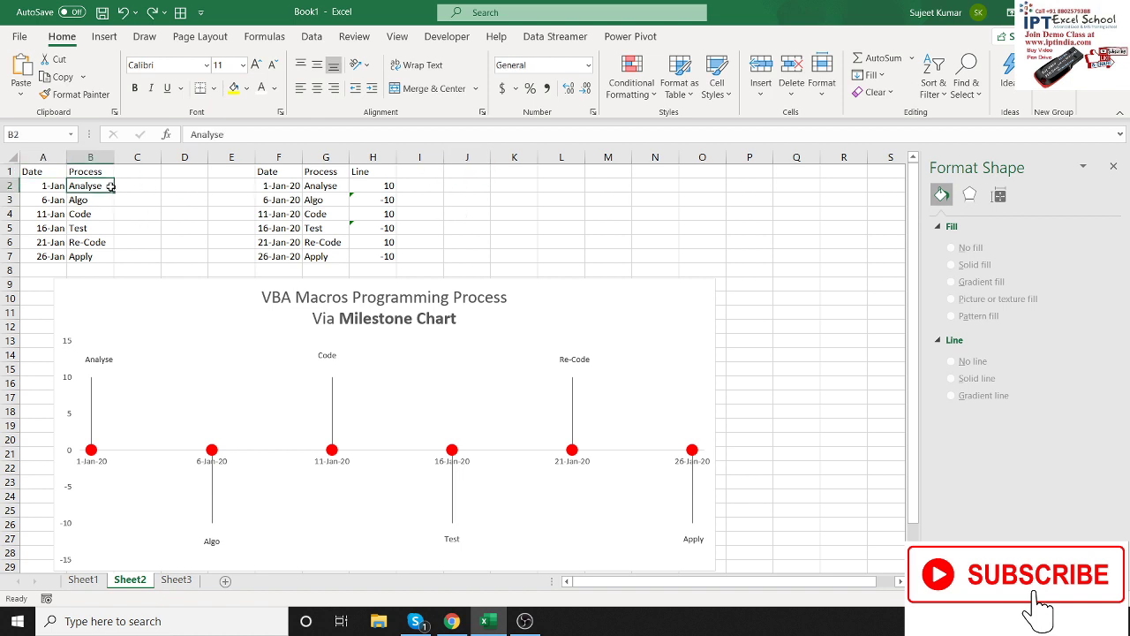
key("Down")
key("Delete")
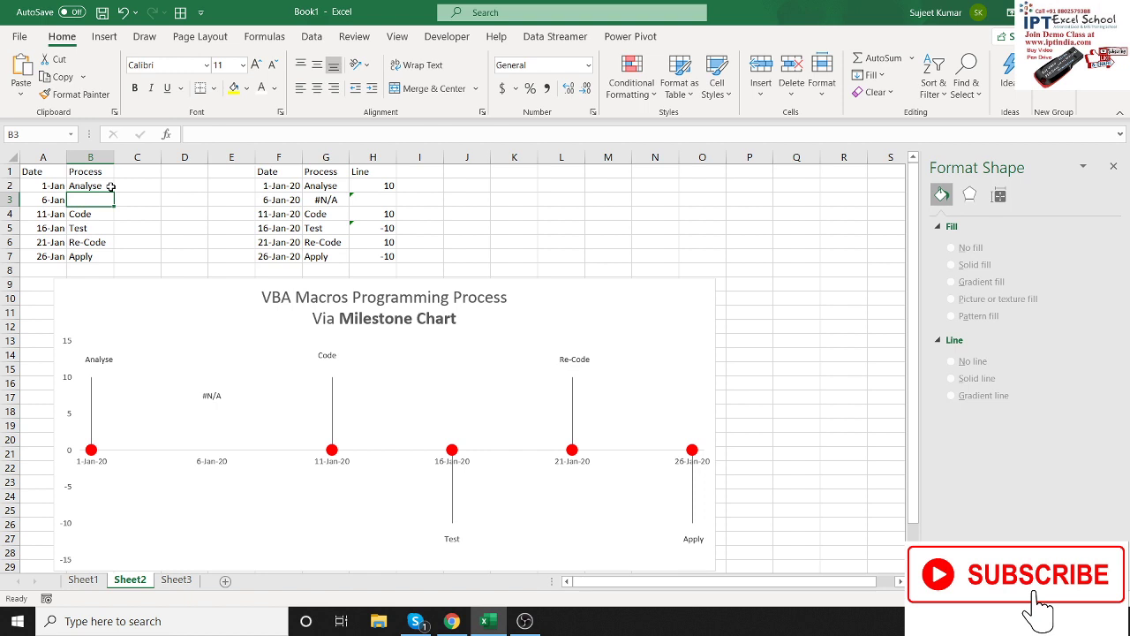
key("ctrl+z")
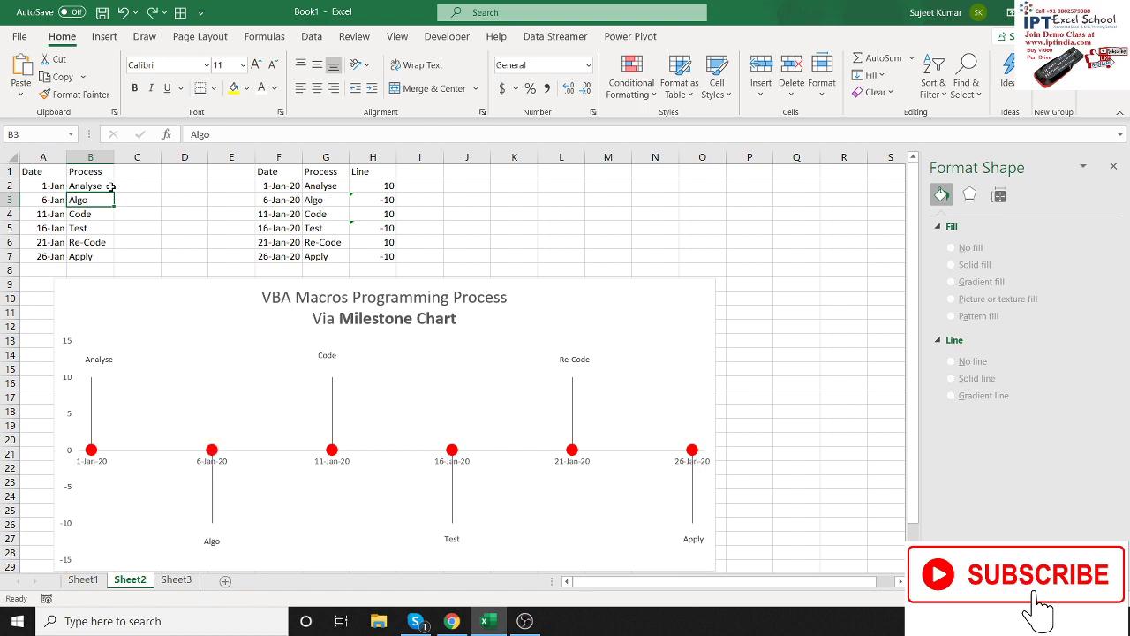
key("Right")
key("Right")
key("Right")
key("Right")
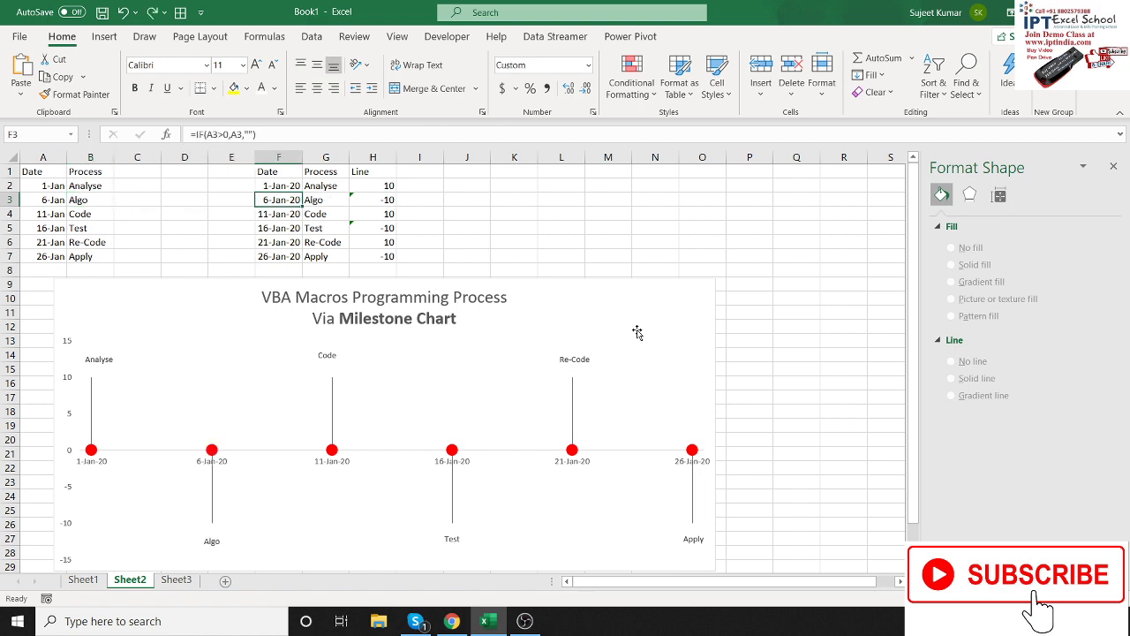
Drag the milestone chart slightly right and up
left_click(742, 244)
scroll(741, 246, "down", 2)
scroll(742, 246, "up", 2)
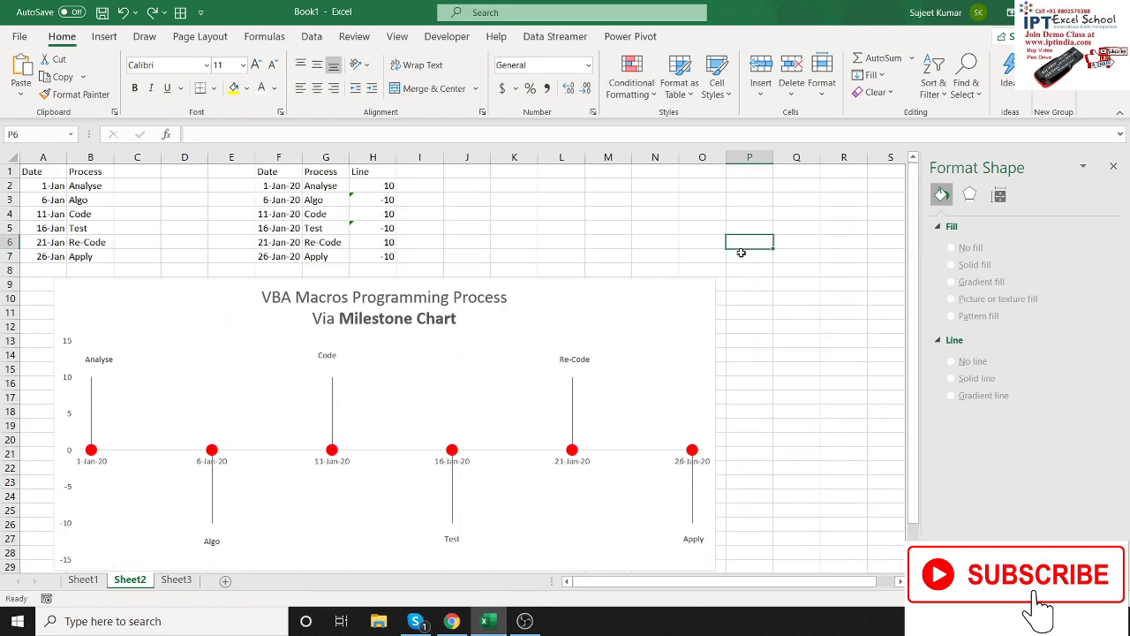
left_click_drag(593, 301, 635, 286)
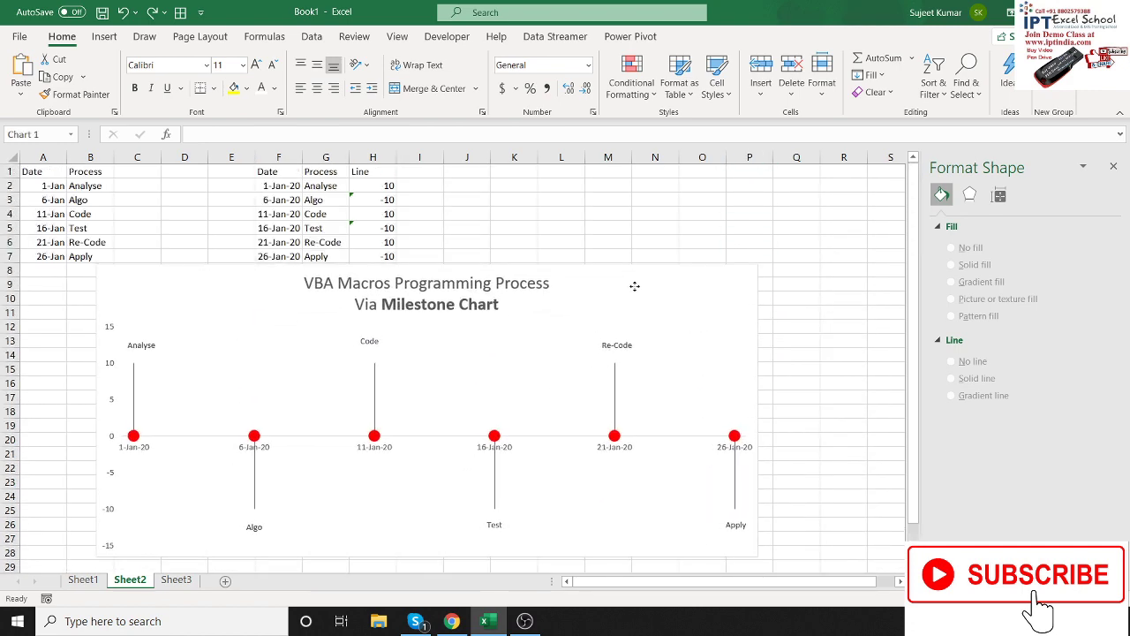
Close the Format Chart Area pane, deselect the chart, and minimise everything with Win+D
left_click(1114, 167)
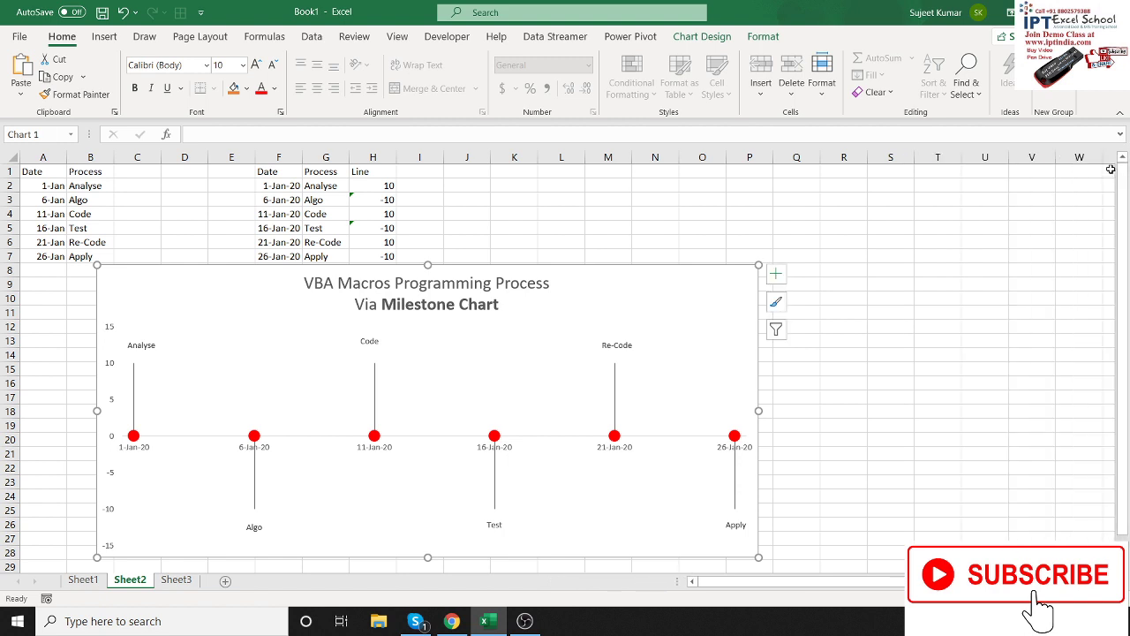
left_click(899, 211)
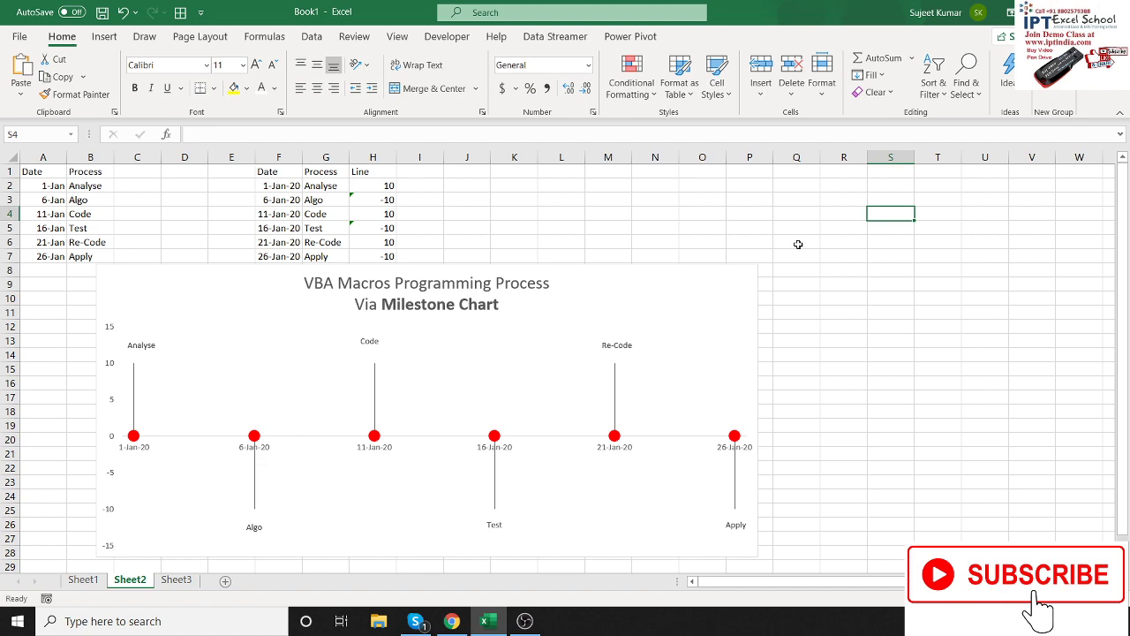
key("super+d")
mouse_move(801, 214)
left_mouse_down()
mouse_move(938, 373)
mouse_move(952, 362)
left_mouse_up()
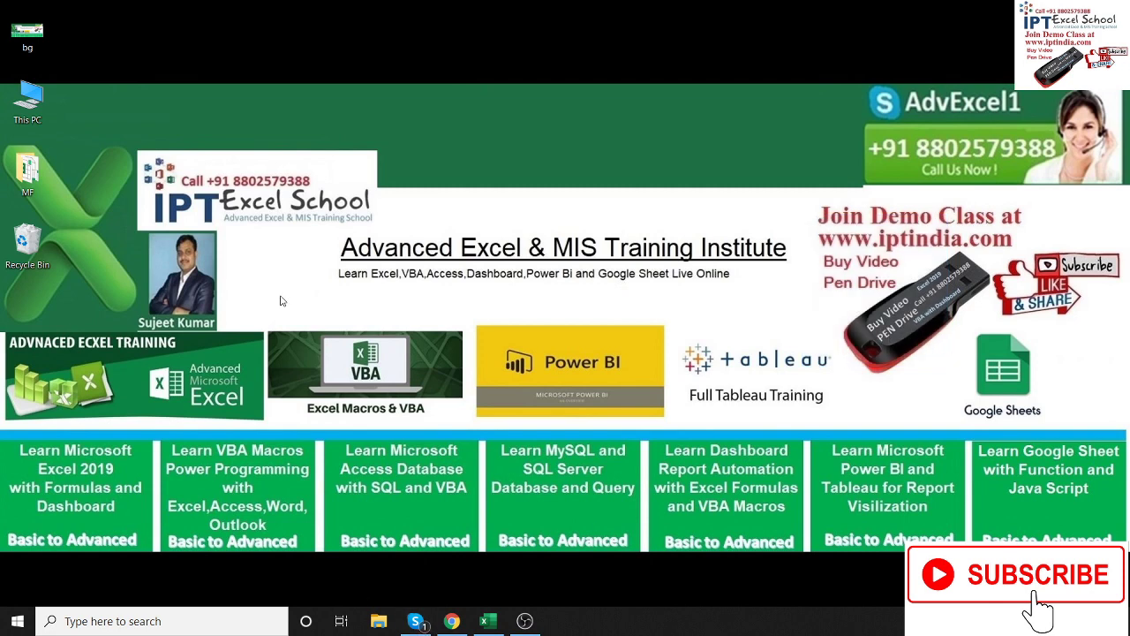
key("super")
type("z")
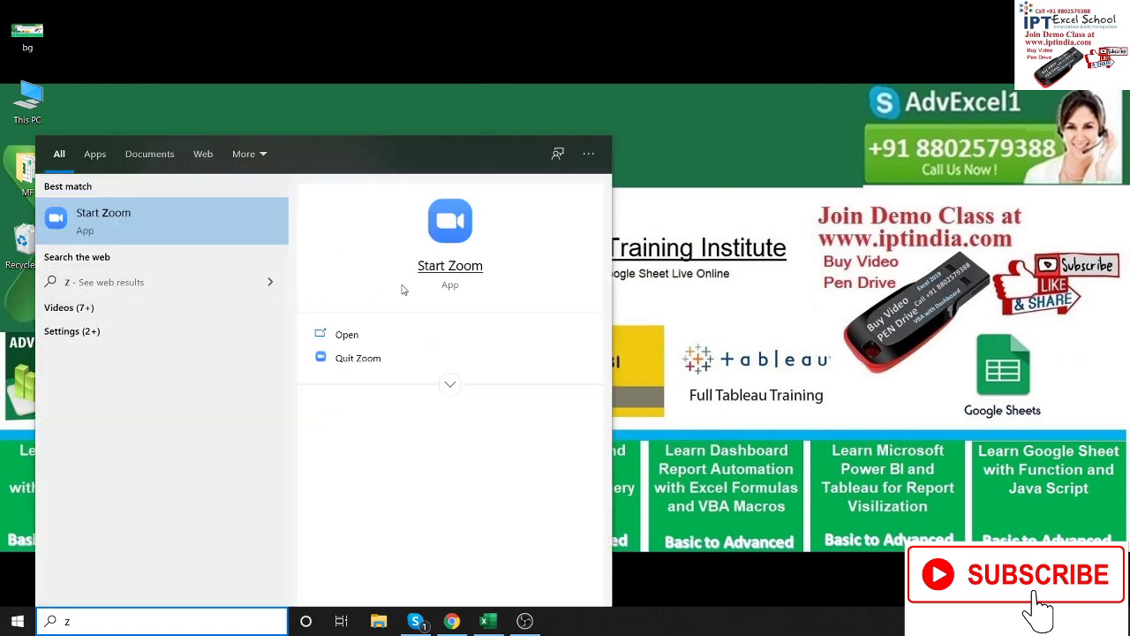
left_click(629, 251)
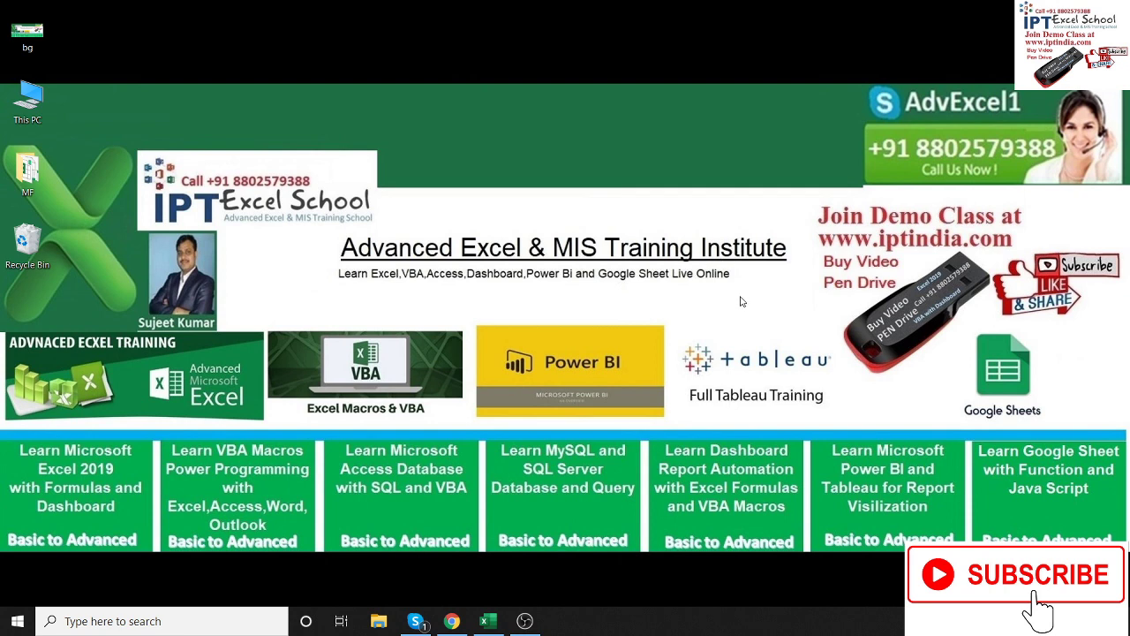